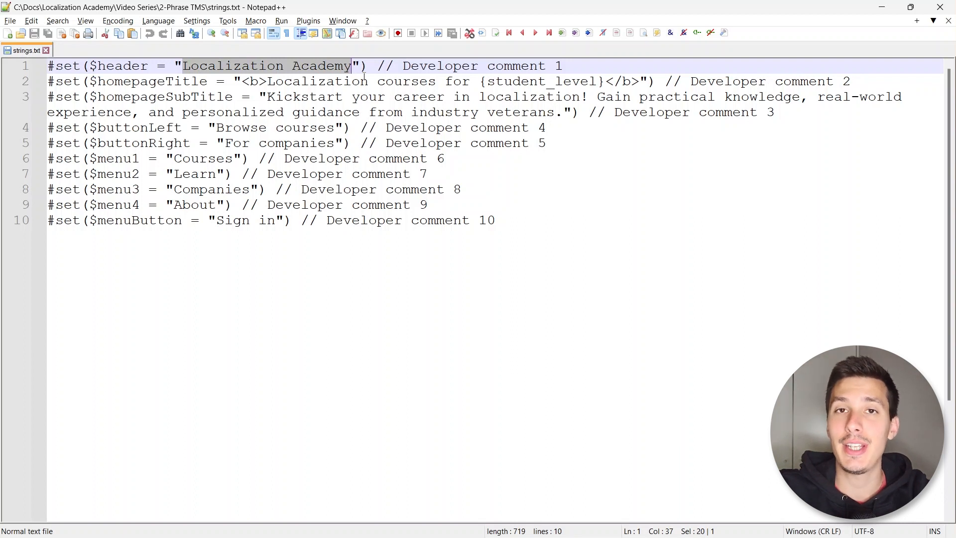
Examine strings.txt for its keys, translatable strings and developer comments, and for the <b> tags and {student_level} placeholder in the homepageTitle line
drag(377, 67, 563, 67)
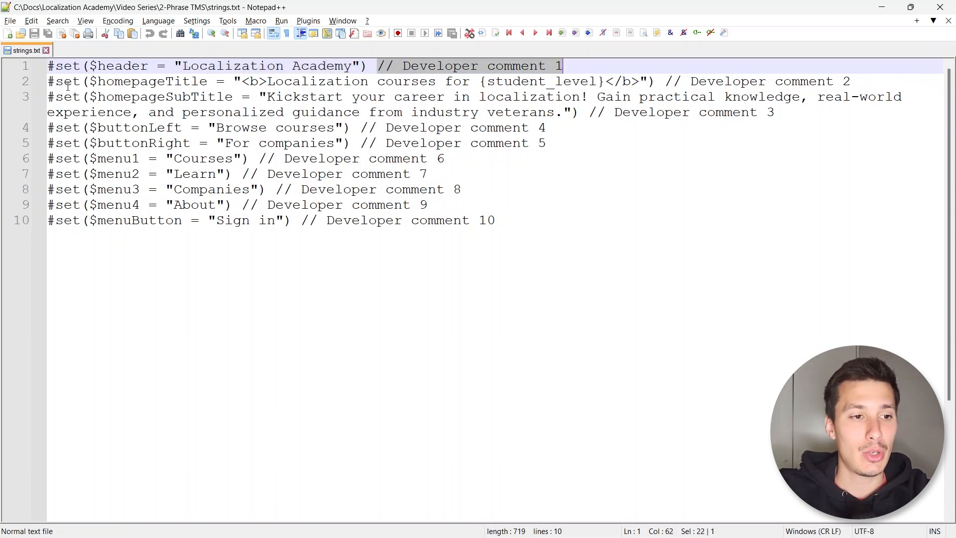
click(73, 66)
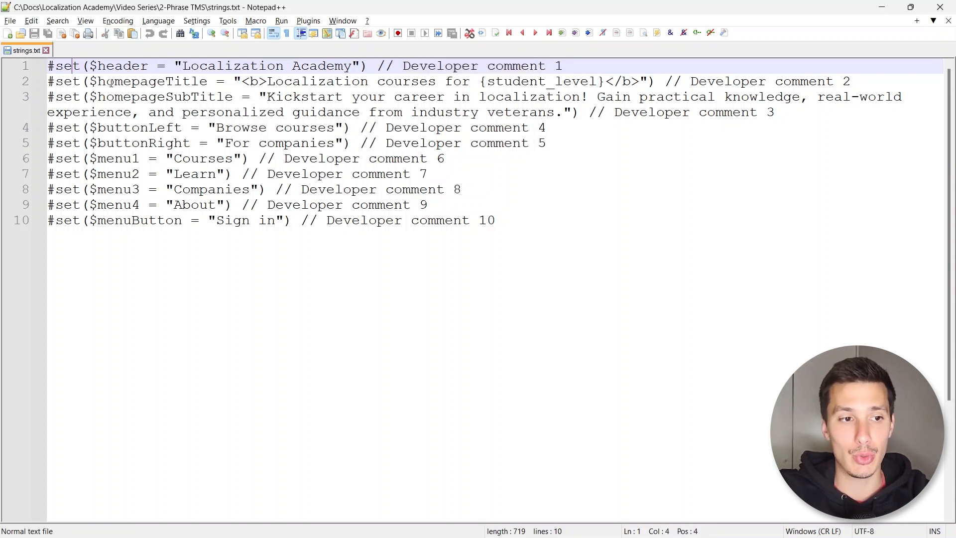
double_click(110, 82)
drag(243, 82, 852, 83)
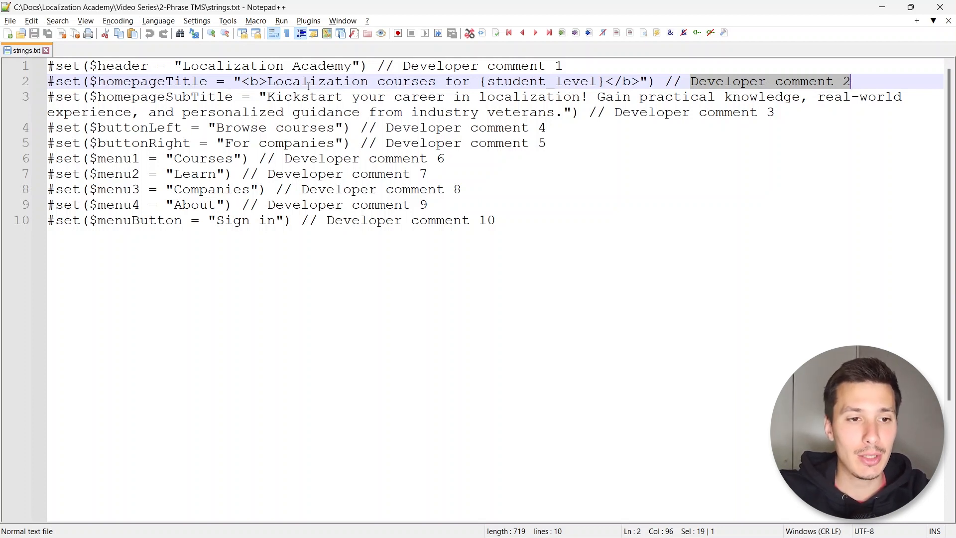
drag(243, 81, 267, 81)
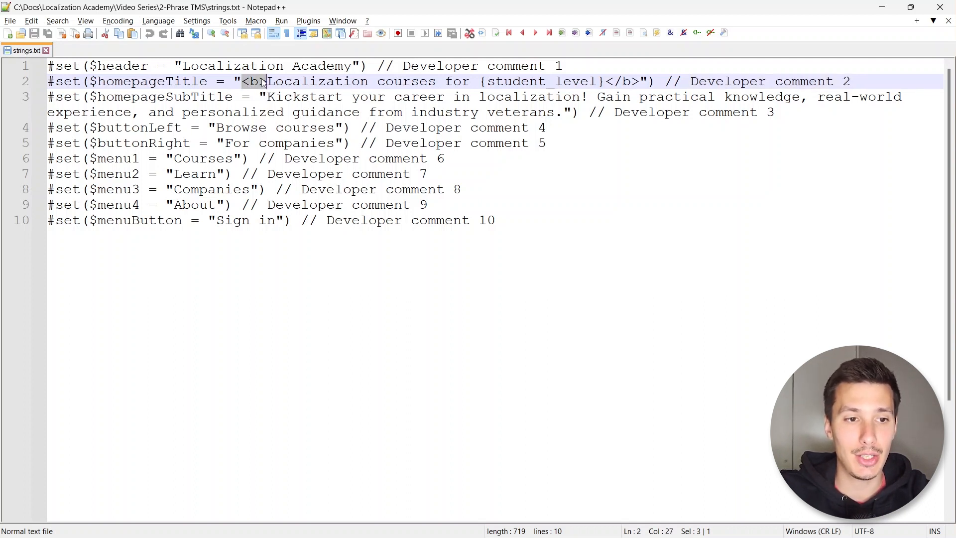
drag(604, 81, 640, 84)
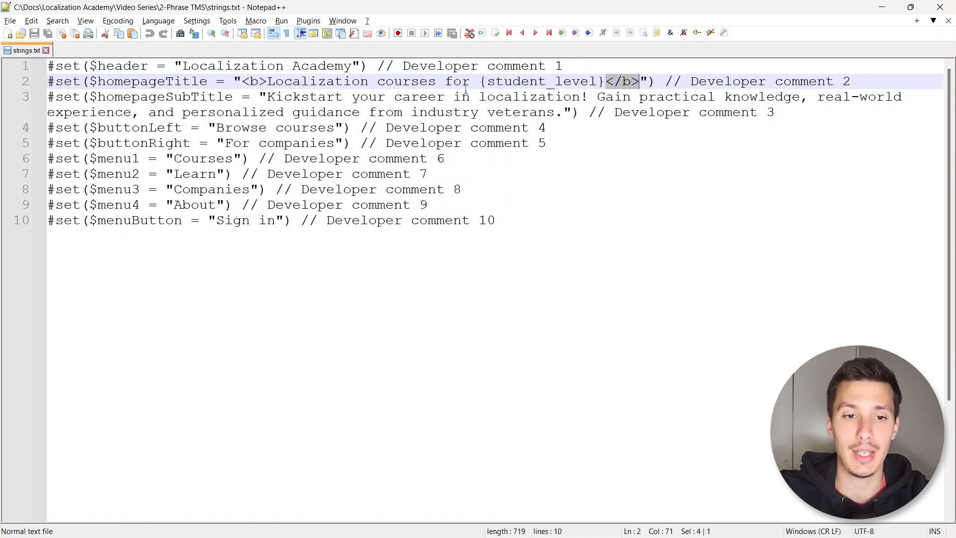
drag(480, 81, 601, 85)
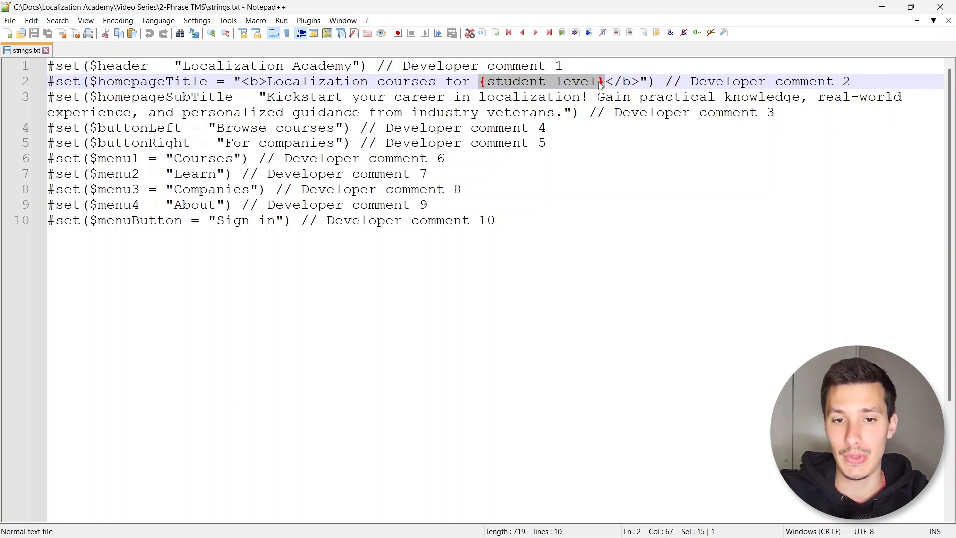
click(513, 82)
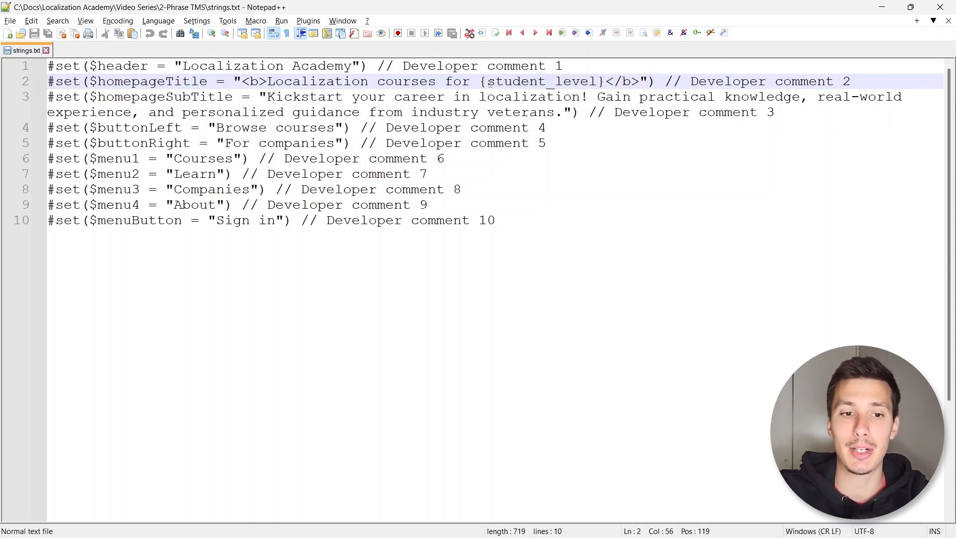
drag(487, 82, 480, 82)
drag(607, 82, 597, 82)
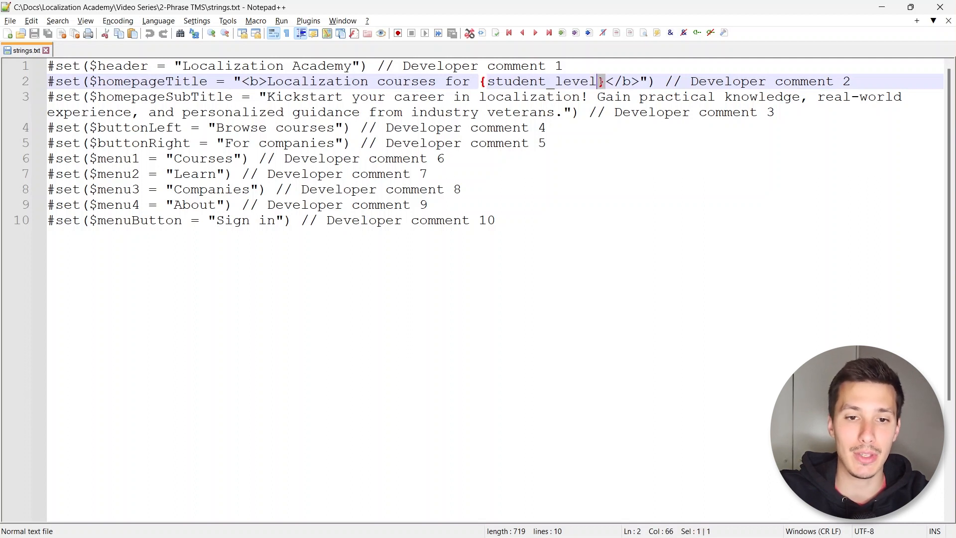
click(261, 82)
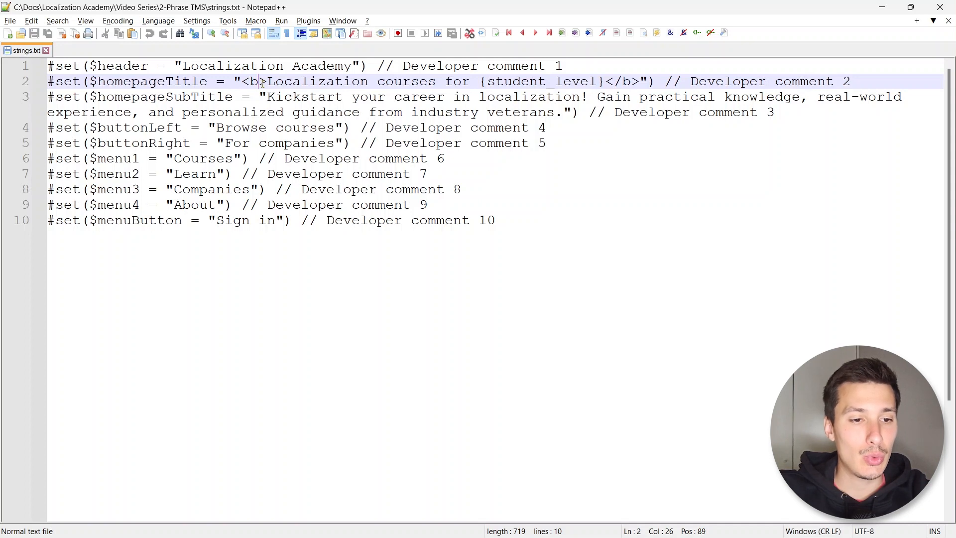
Switch to Phrase TMS in the browser, start a new job in the Phrase TMS Tutorial project and choose strings.txt as its file
key(alt+Tab)
key(alt+Tab)
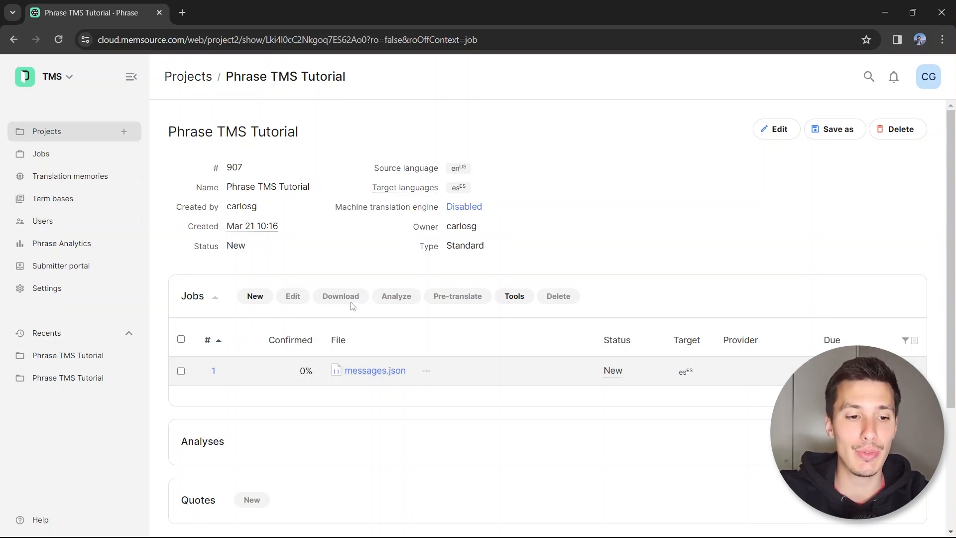
click(257, 297)
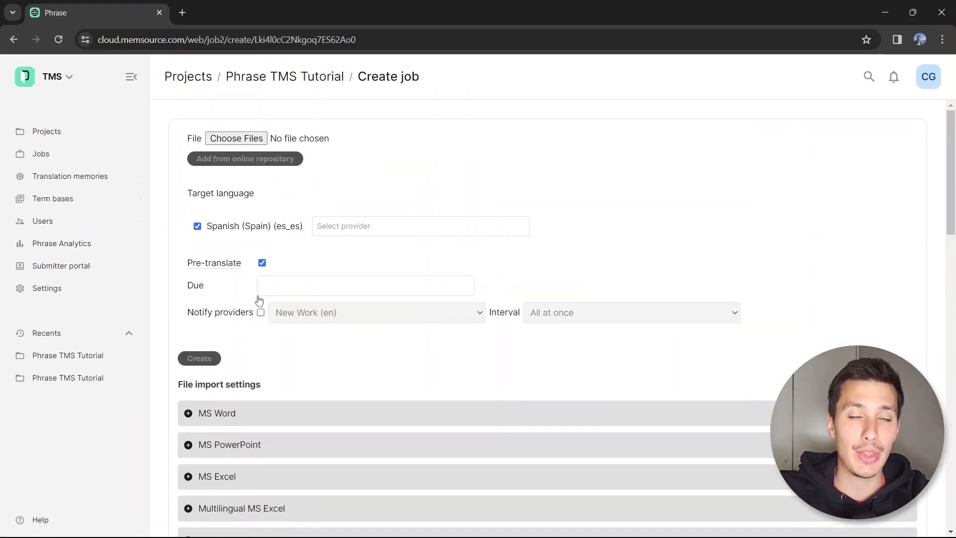
click(241, 140)
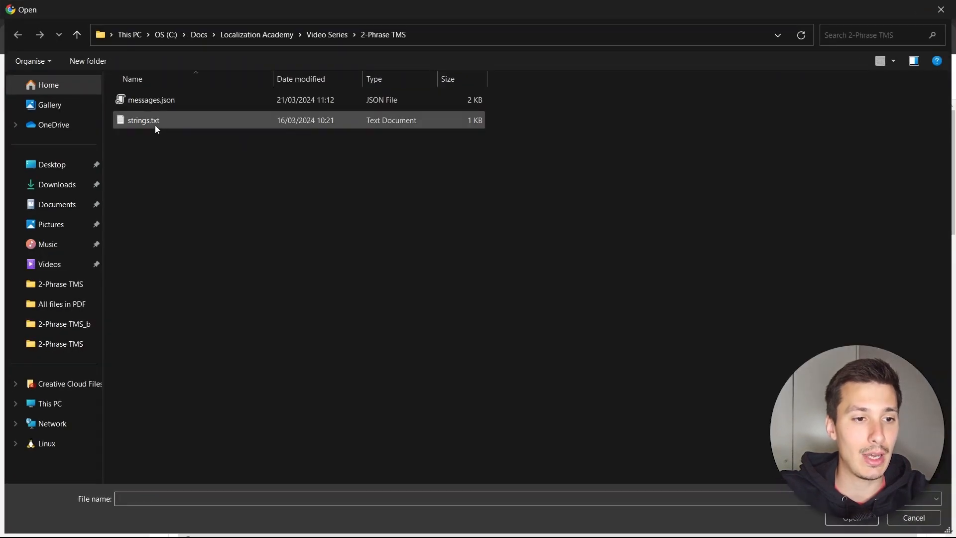
double_click(152, 124)
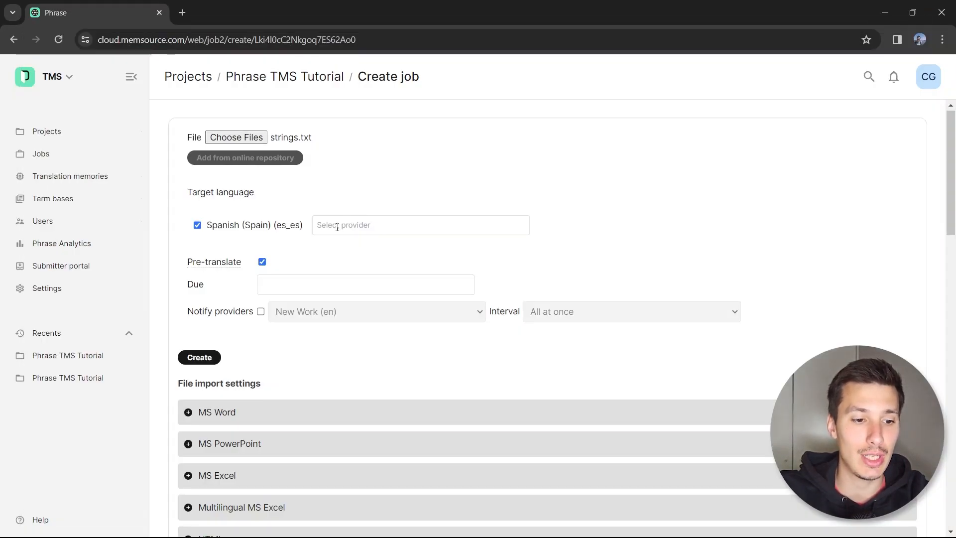
Expand the TXT file import settings for the new job
scroll(336, 231, down, 5)
scroll(252, 189, down, 6)
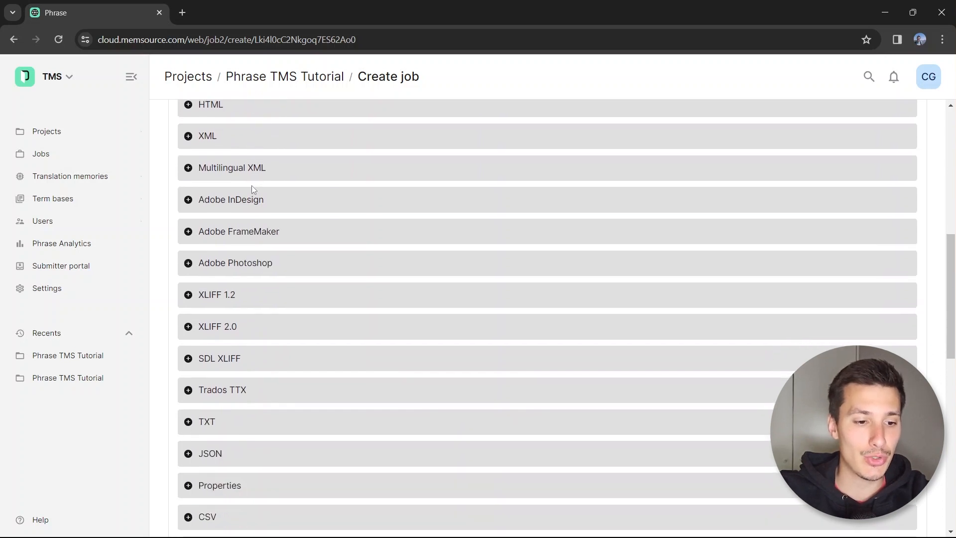
scroll(252, 189, down, 1)
click(221, 237)
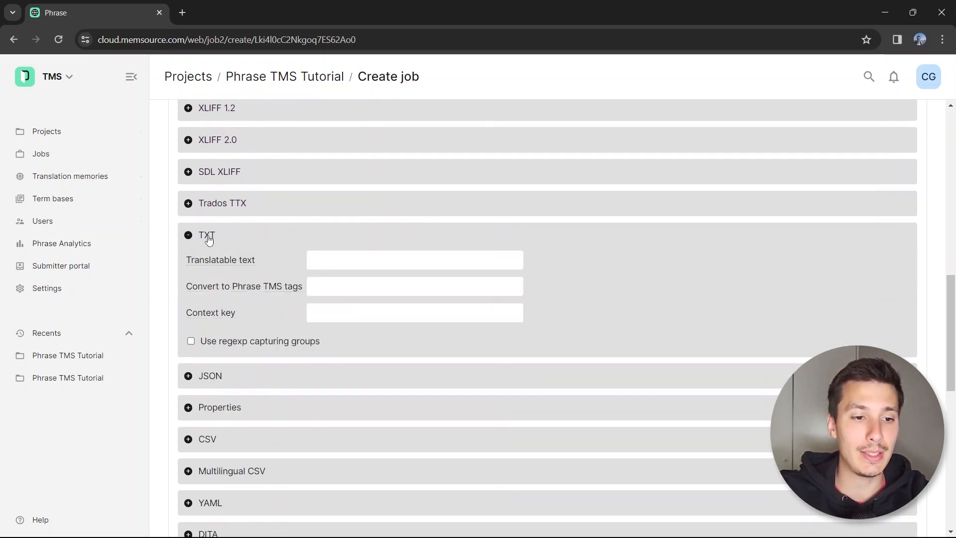
scroll(229, 234, down, 1)
scroll(232, 231, up, 1)
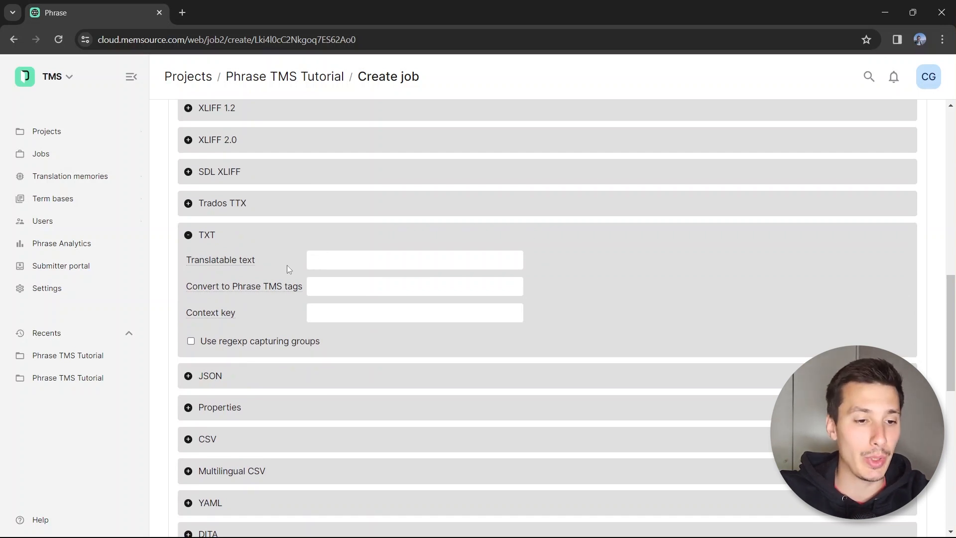
Open the Regexp manual linked from the Translatable text help and find its TXT Import section
mouse_move(234, 263)
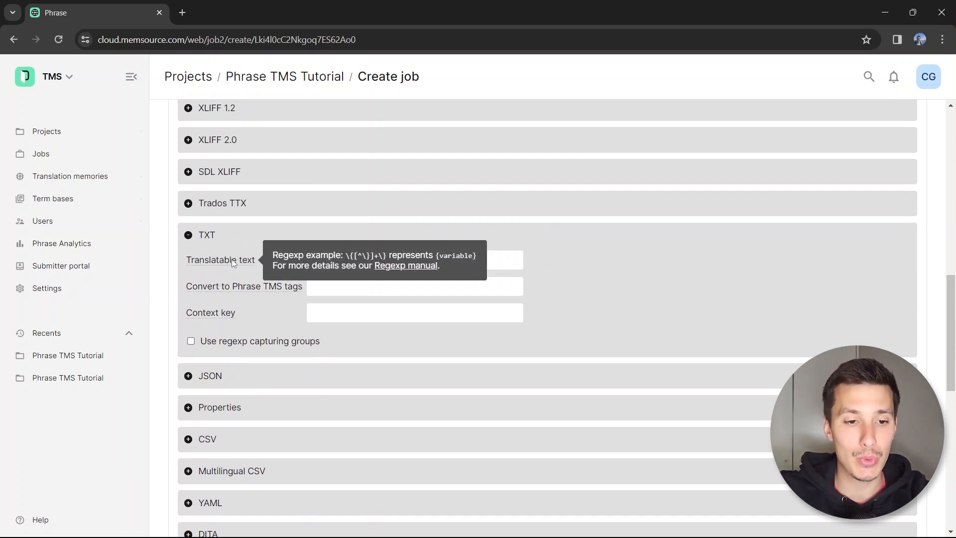
mouse_move(232, 289)
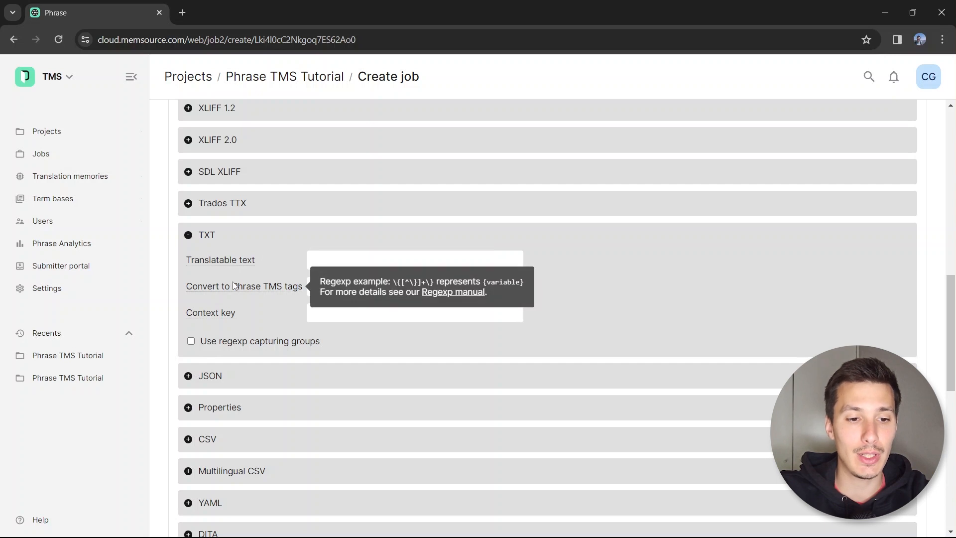
mouse_move(227, 314)
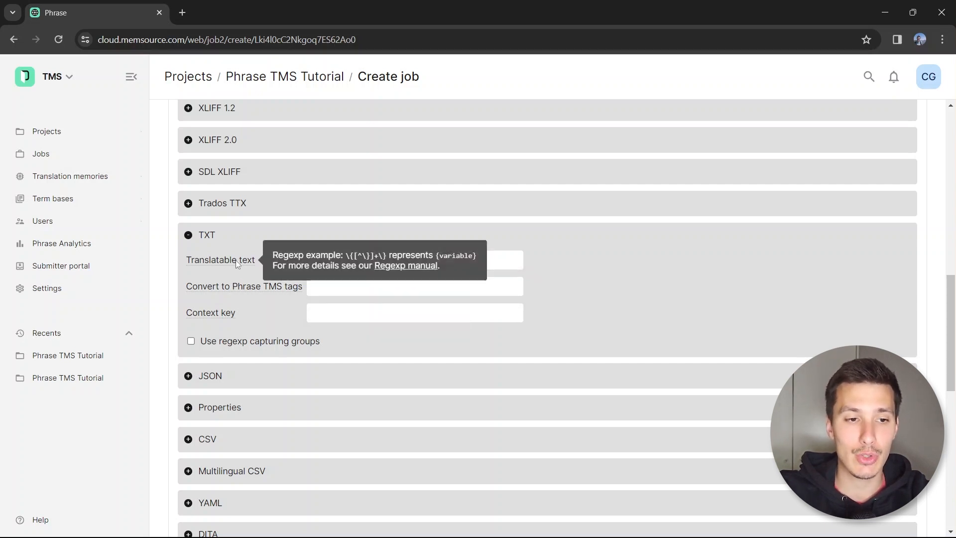
click(400, 265)
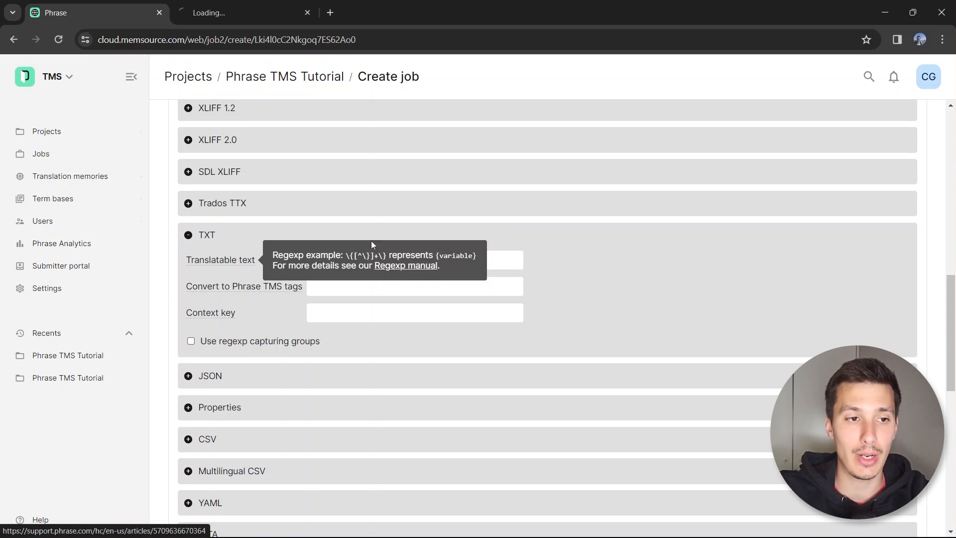
click(238, 18)
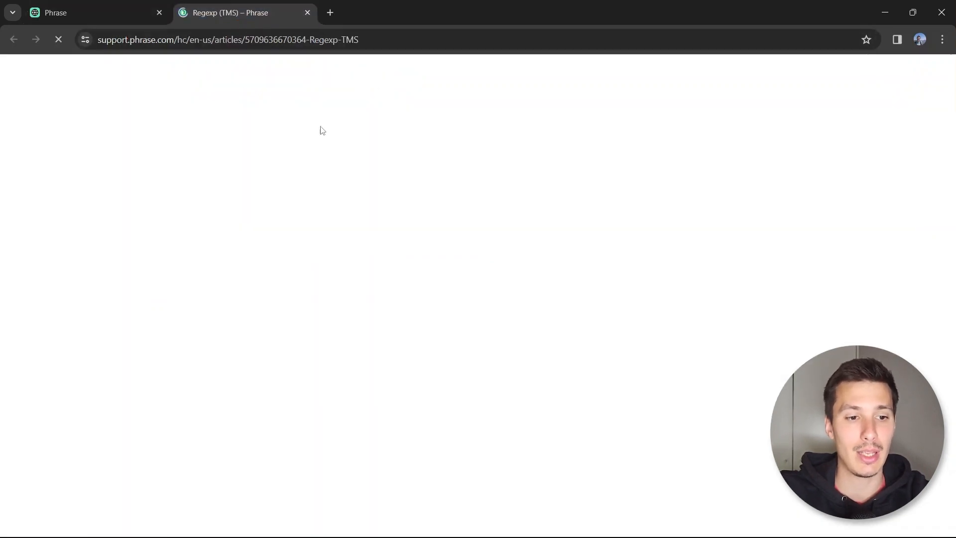
scroll(363, 186, down, 10)
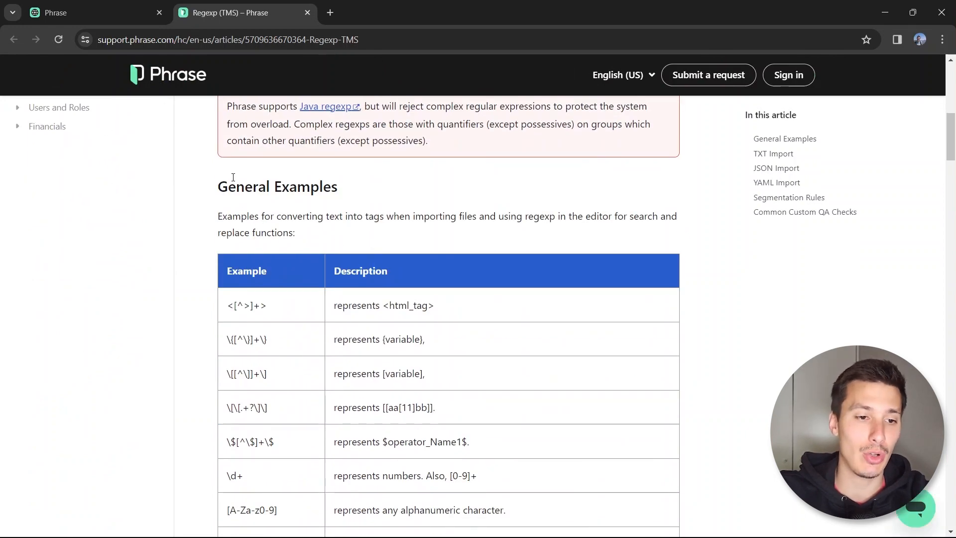
scroll(336, 215, down, 12)
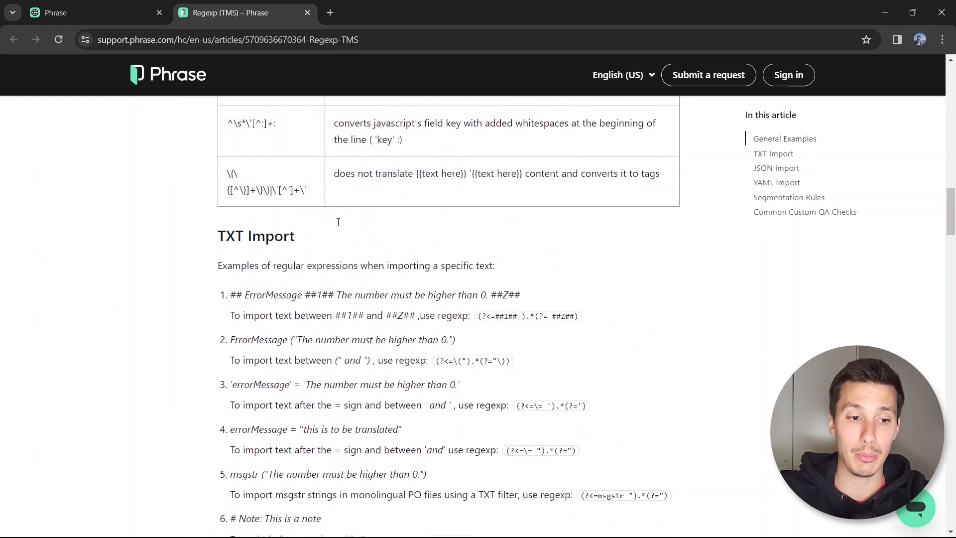
drag(220, 192, 316, 195)
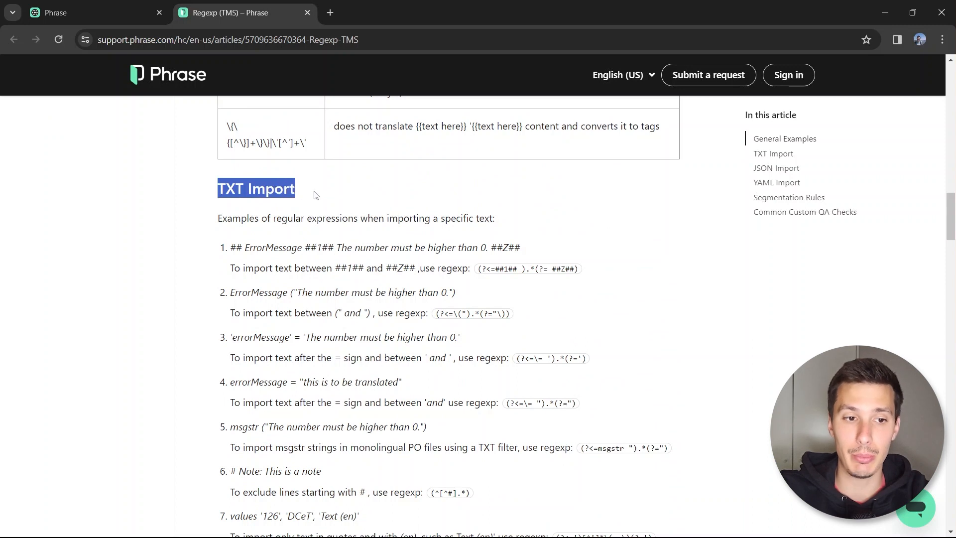
click(318, 195)
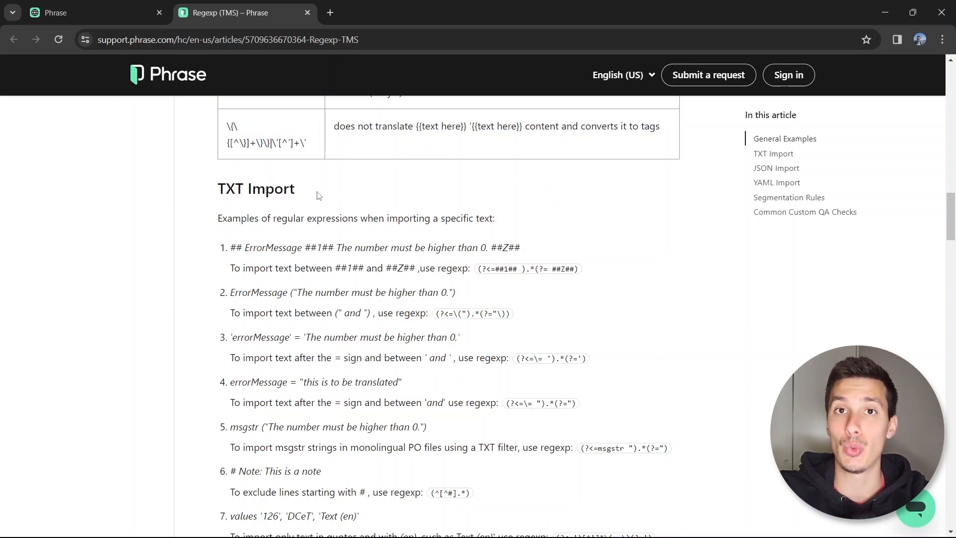
Examine the first TXT Import example, comparing the ##1## and ##Z## delimiters with the error message text between them
scroll(314, 201, down, 1)
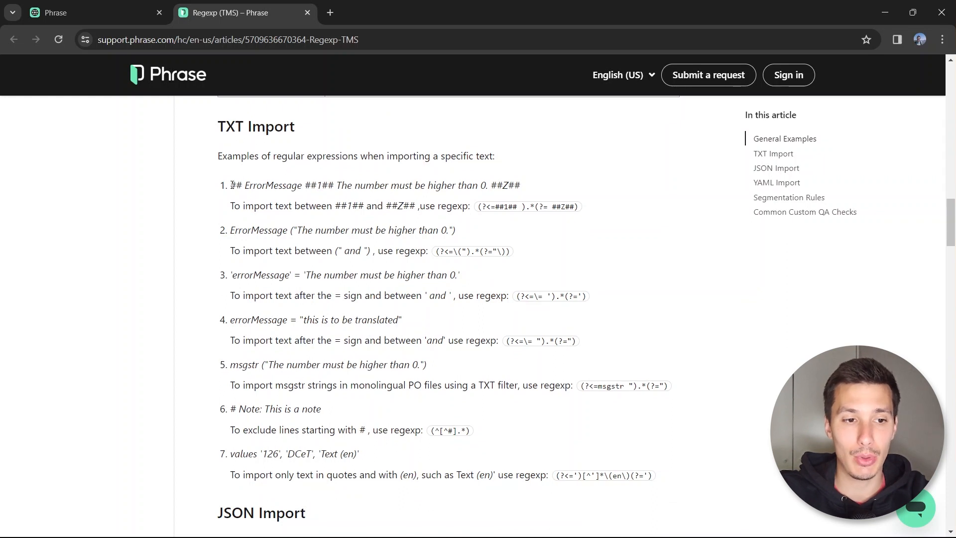
drag(231, 184, 524, 189)
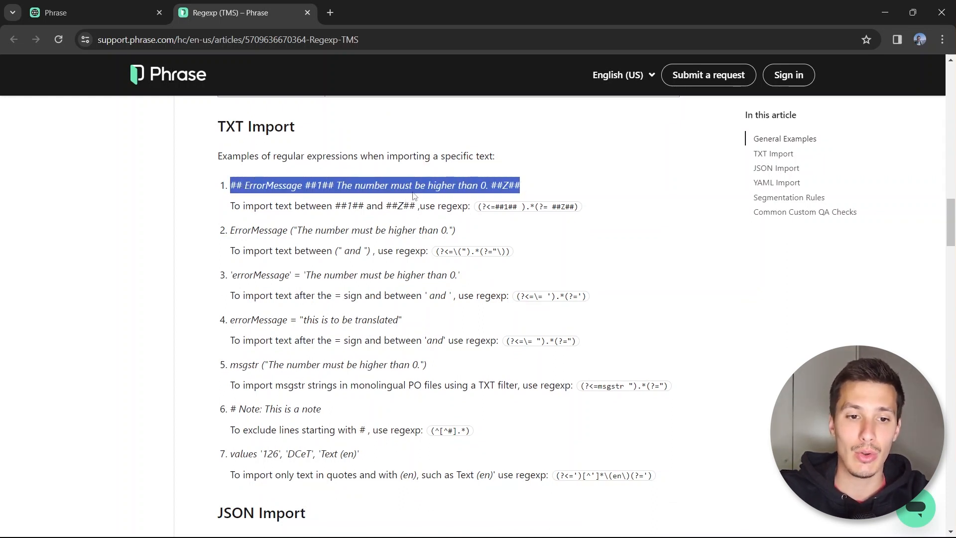
click(355, 202)
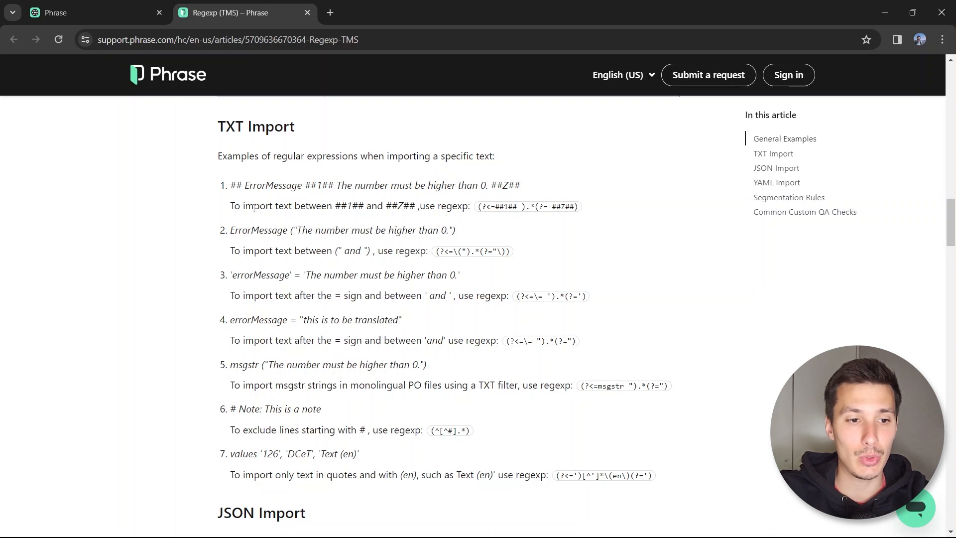
drag(334, 206, 416, 206)
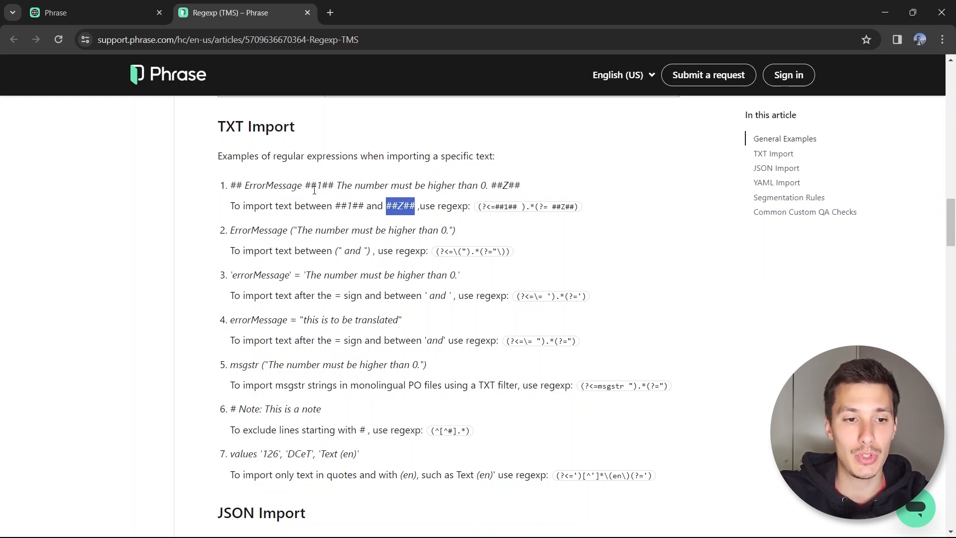
drag(310, 187, 338, 188)
drag(491, 187, 524, 188)
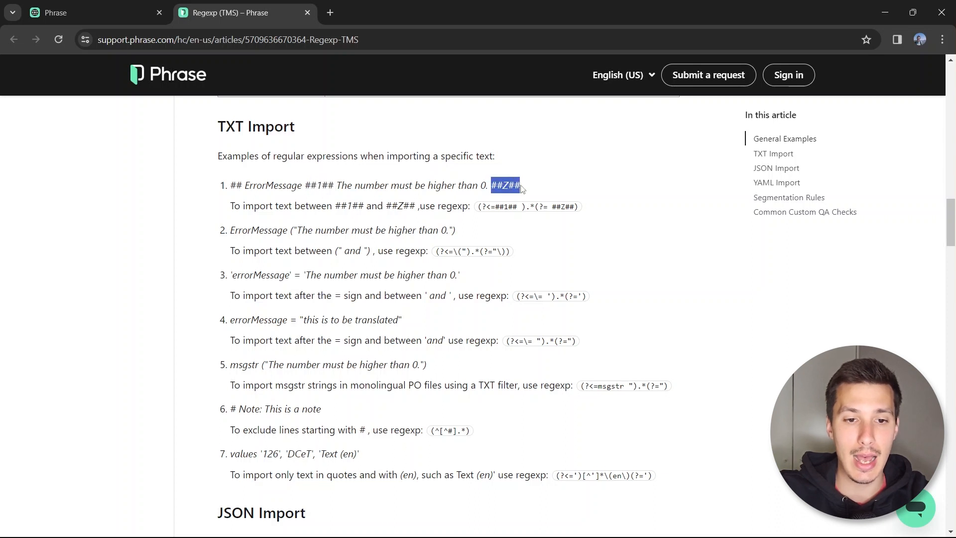
drag(338, 186, 487, 188)
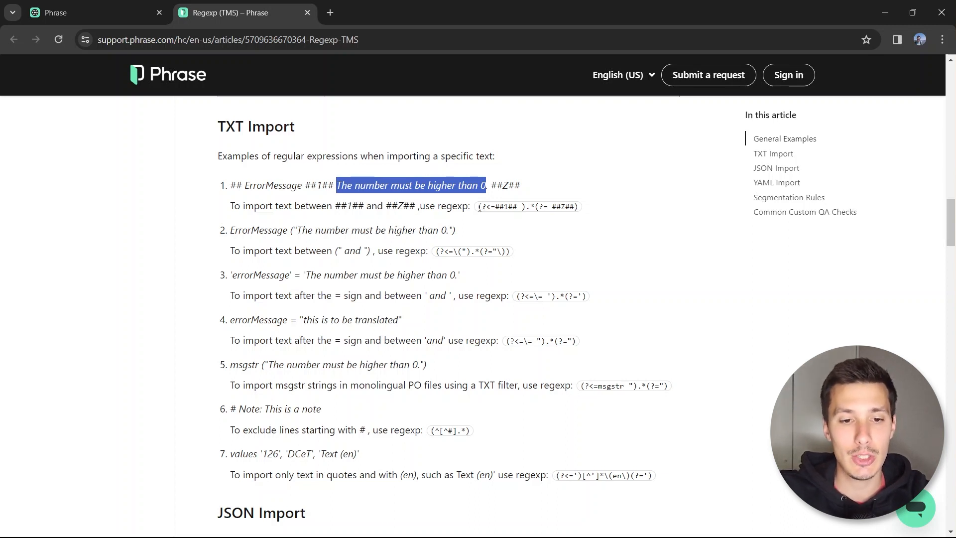
Examine how the first example's regexp (?<=##1## ).*(?= ##Z##) uses its opening and closing groups to match the delimiters
mouse_move(479, 206)
mouse_down()
mouse_move(527, 206)
mouse_move(487, 208)
mouse_move(496, 209)
mouse_up()
click(481, 208)
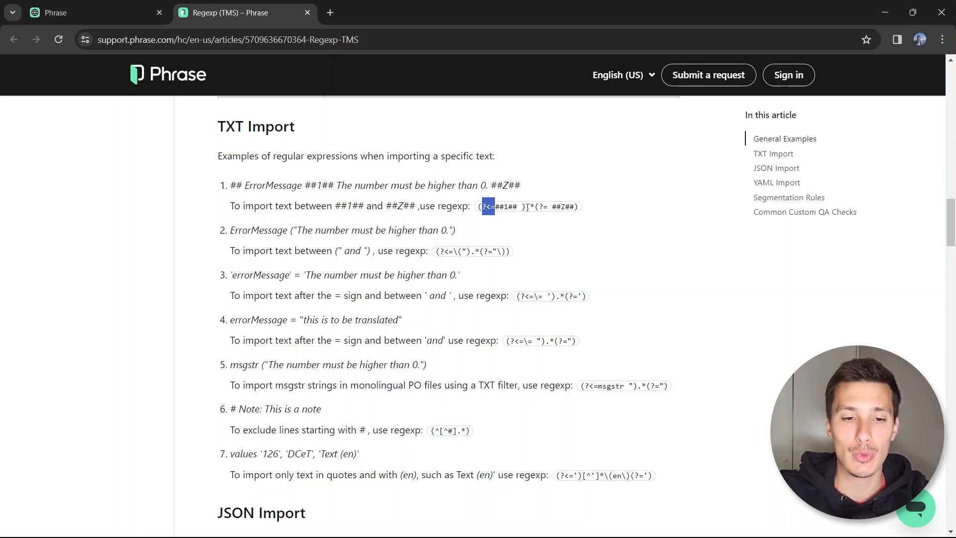
mouse_move(526, 208)
mouse_down()
mouse_move(496, 208)
mouse_move(522, 209)
mouse_up()
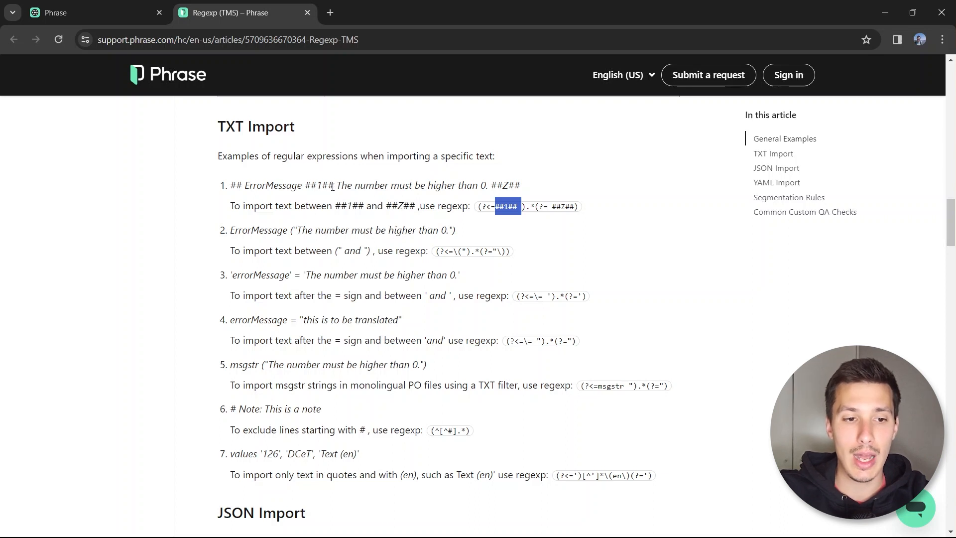
drag(338, 185, 306, 185)
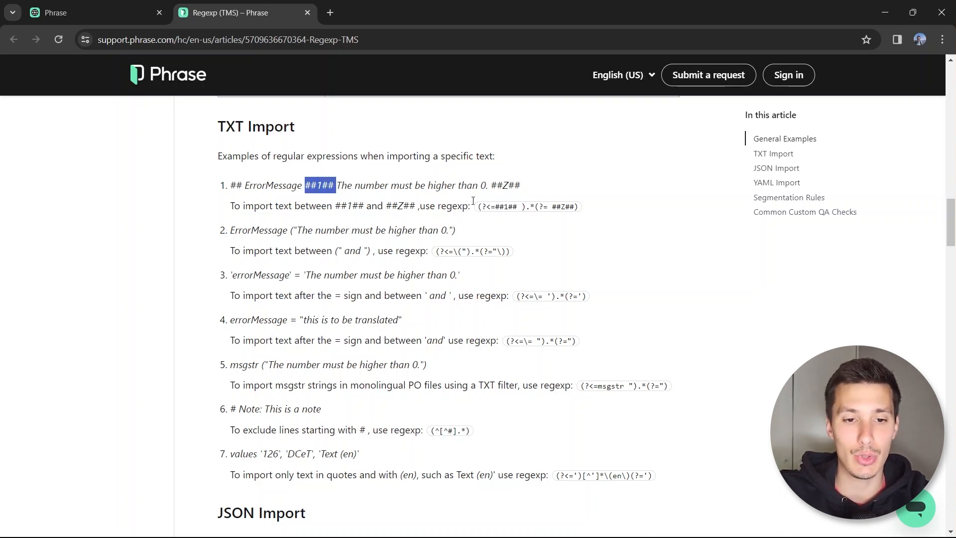
drag(526, 206, 580, 212)
click(539, 207)
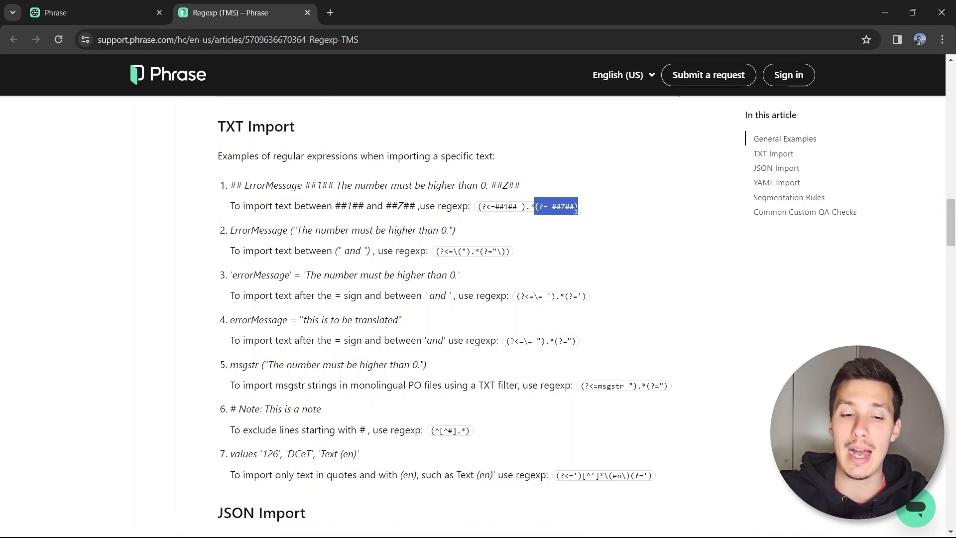
Examine the closing group (?= ##Z##) of the first example's regexp and compare it with the ##Z## delimiter in the sample line
click(543, 207)
drag(540, 207, 548, 207)
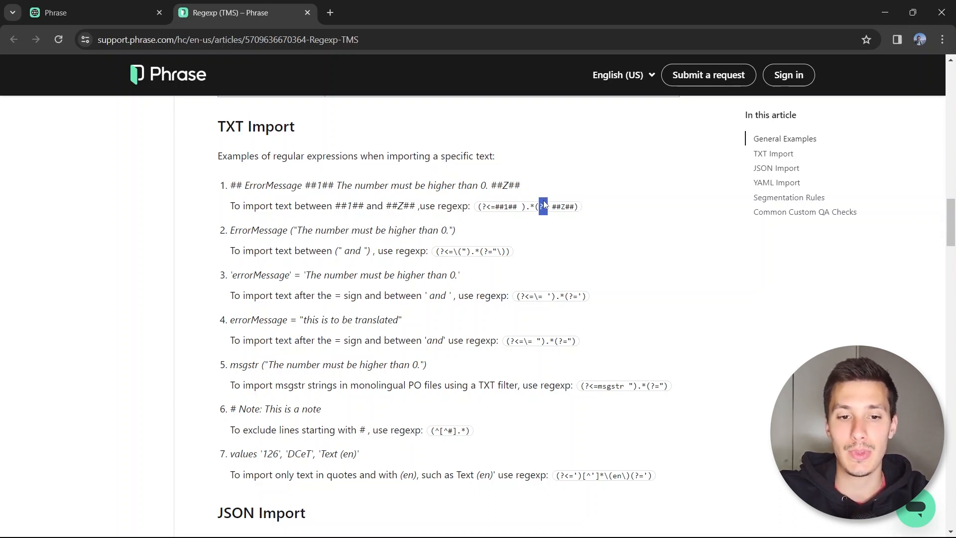
drag(548, 207, 575, 208)
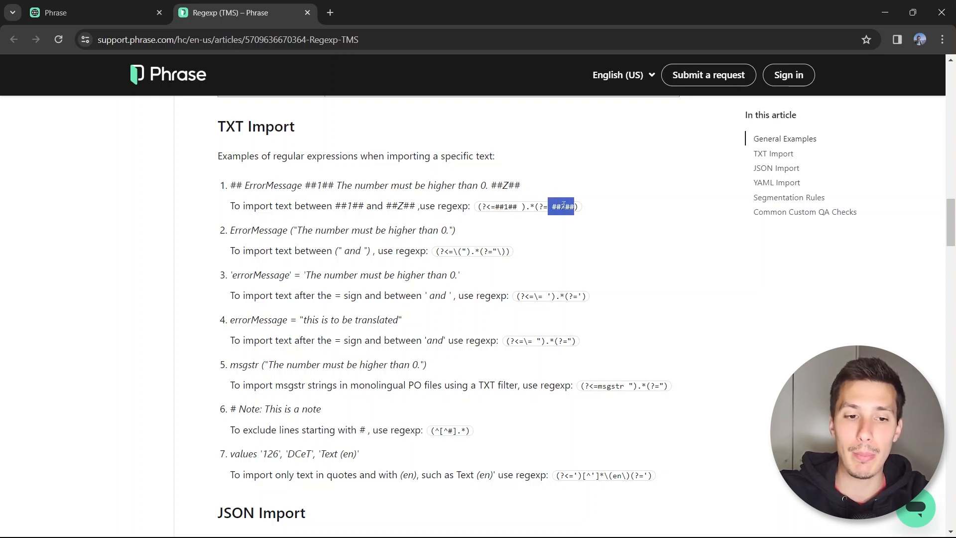
click(489, 186)
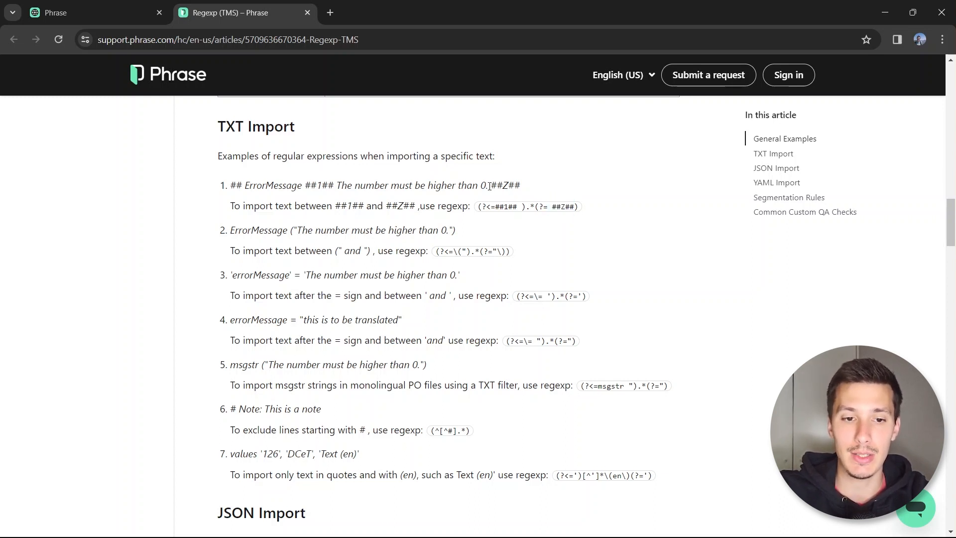
drag(490, 186, 523, 187)
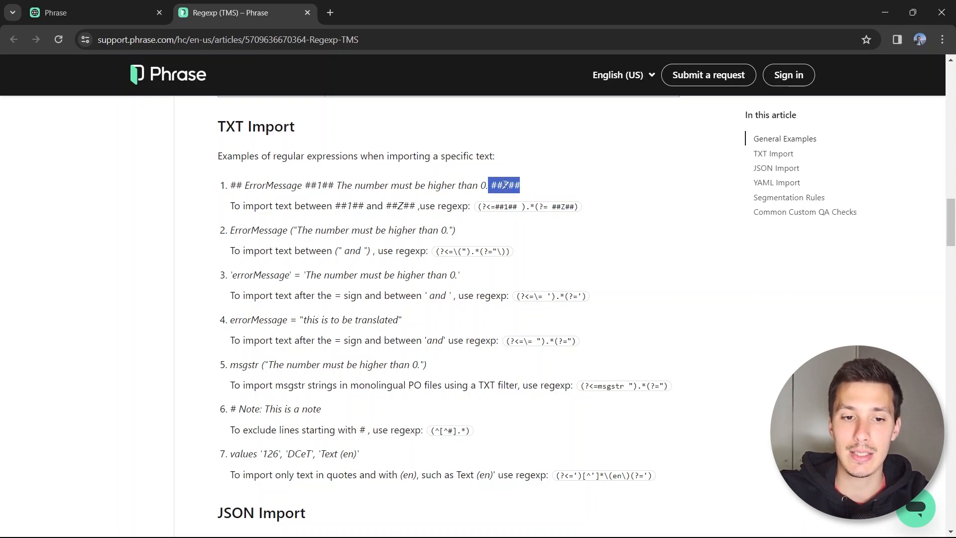
click(529, 208)
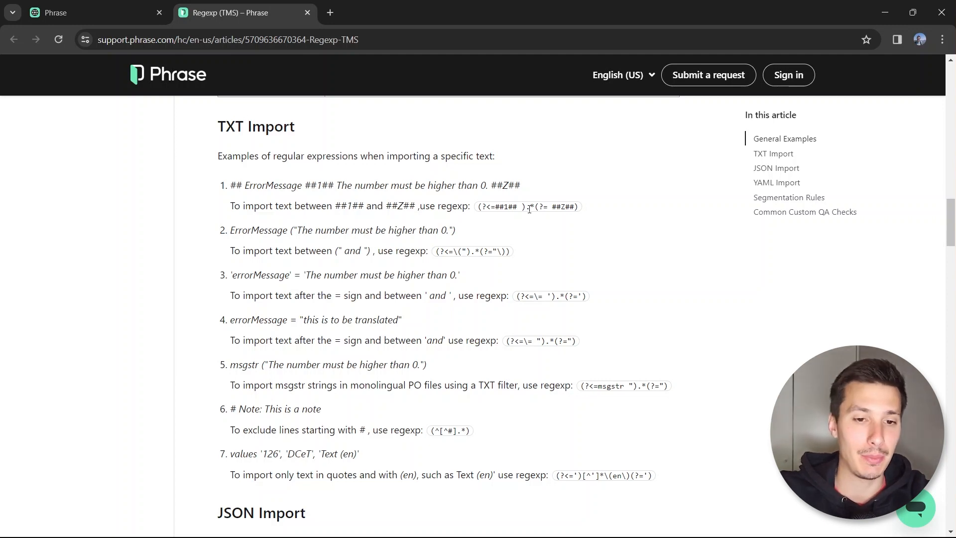
Switch to strings.txt in Notepad++ and examine the translatable text between the quotation marks on lines 1 to 3
key(alt+Tab)
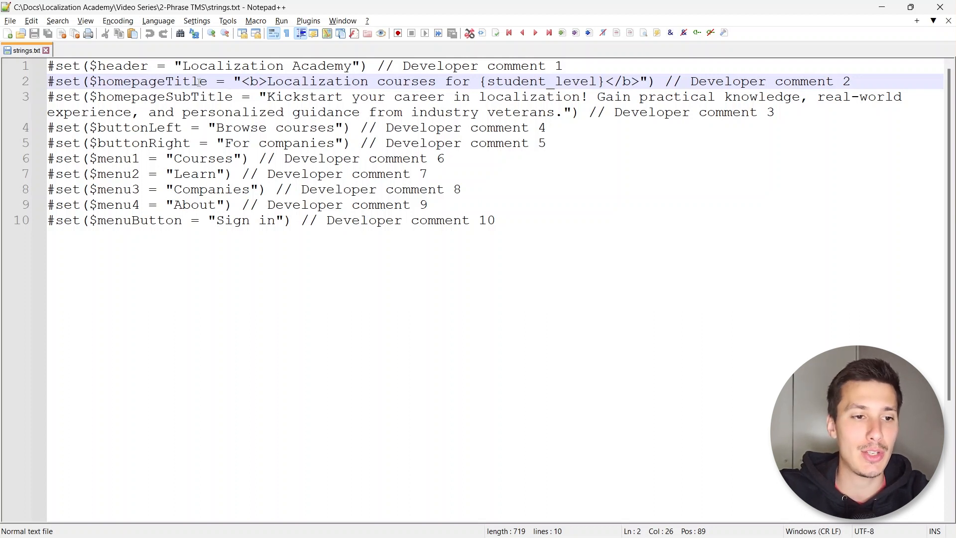
drag(183, 66, 353, 65)
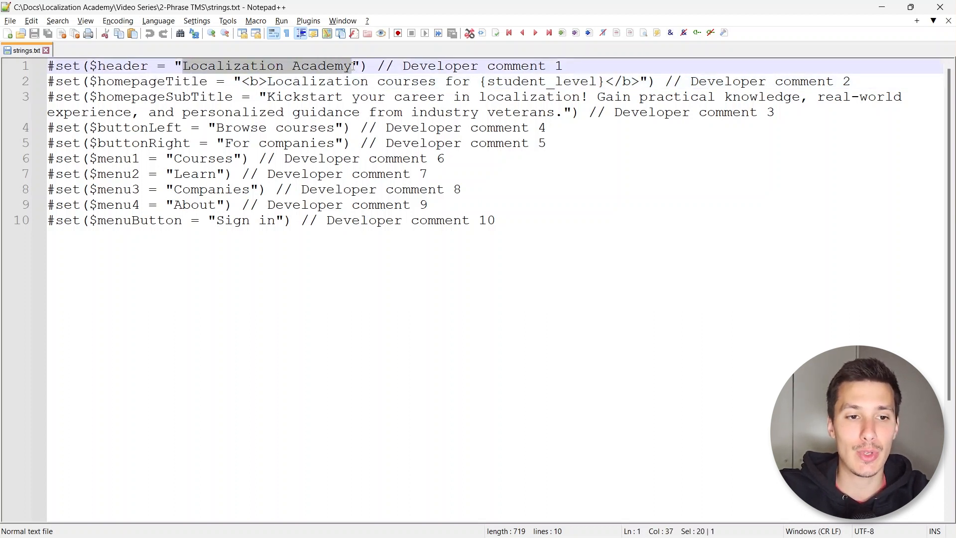
drag(242, 81, 639, 81)
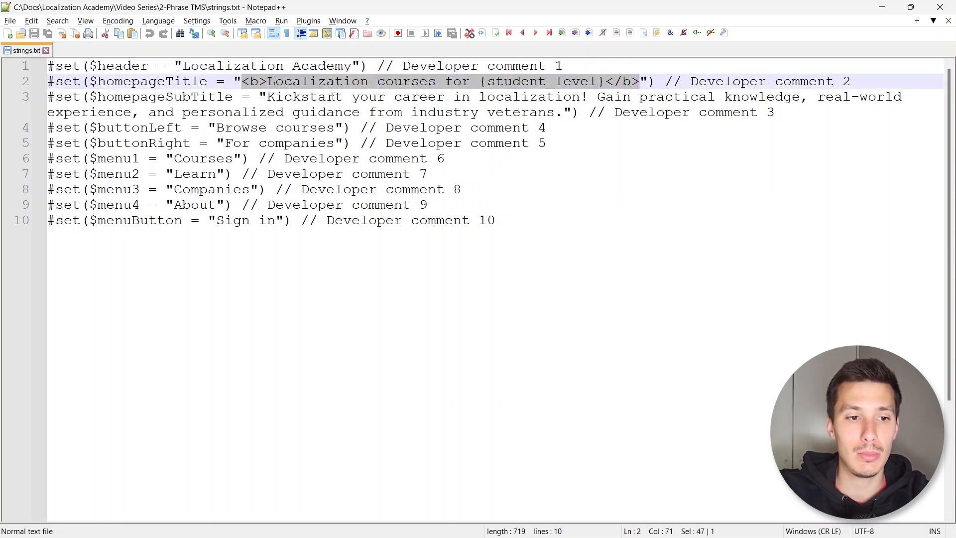
drag(267, 96, 563, 112)
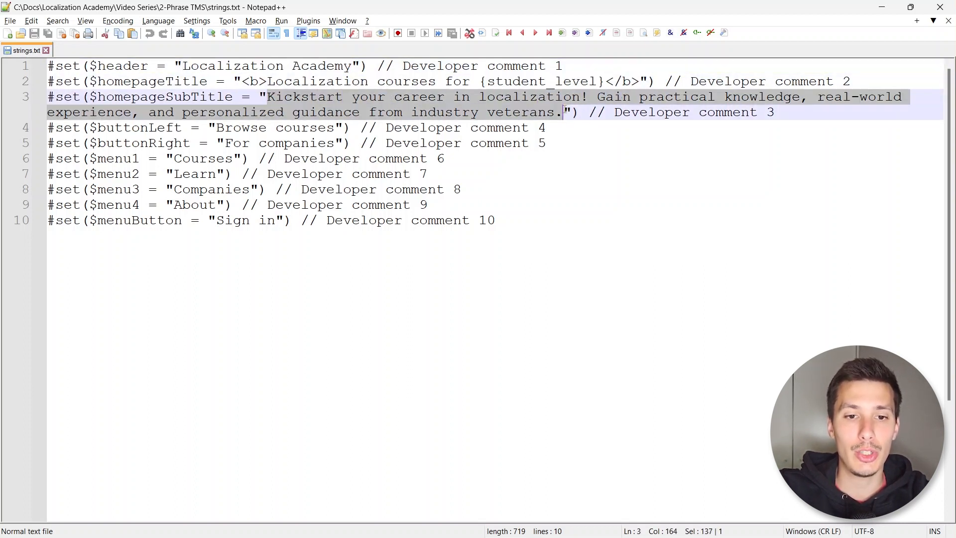
click(232, 81)
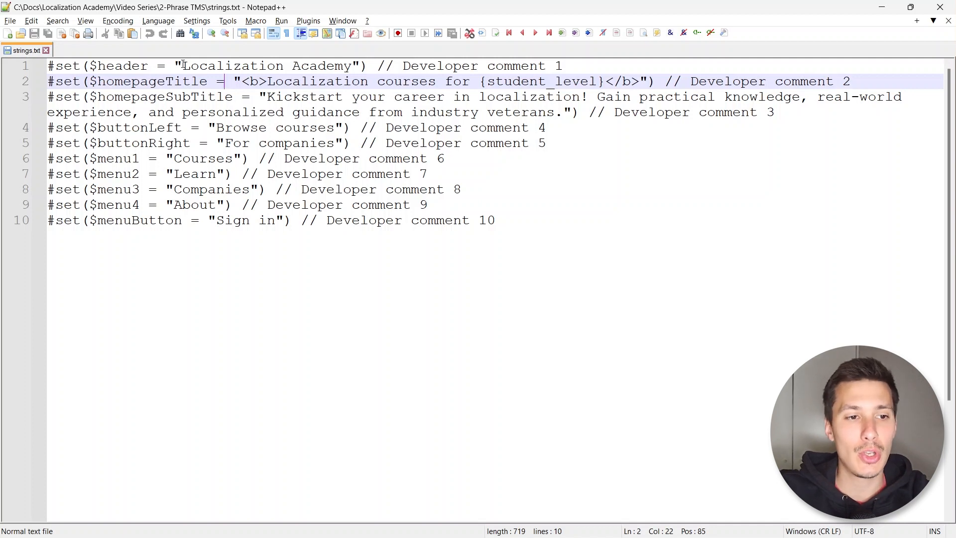
Examine the code before "Localization Academy" on line 1, including the $header key, equals sign and opening quotation mark
drag(183, 65, 137, 63)
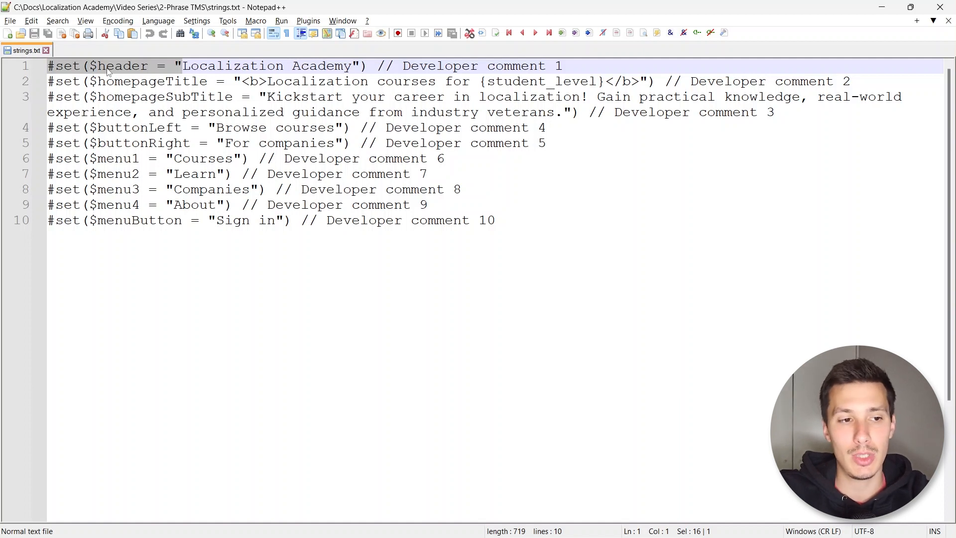
shift+click(92, 71)
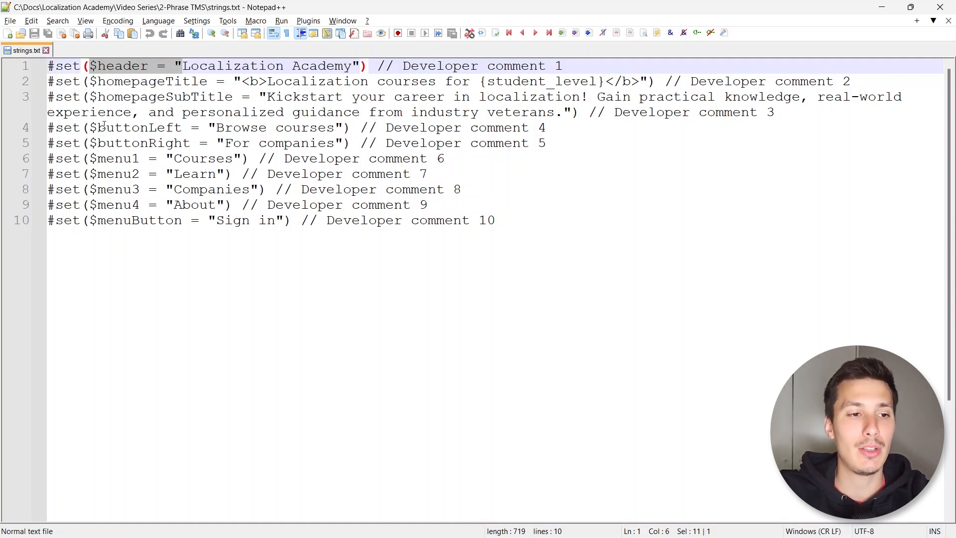
shift+click(149, 68)
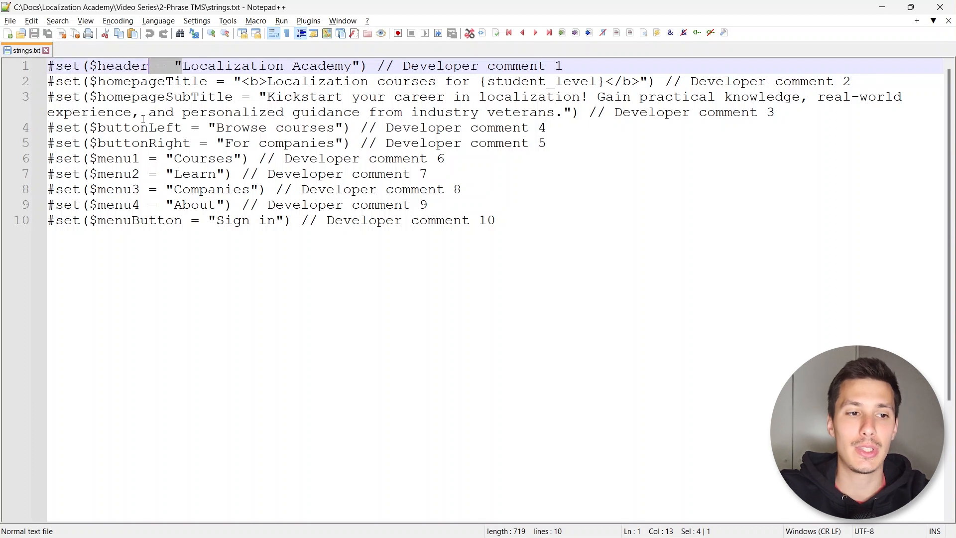
shift+click(174, 68)
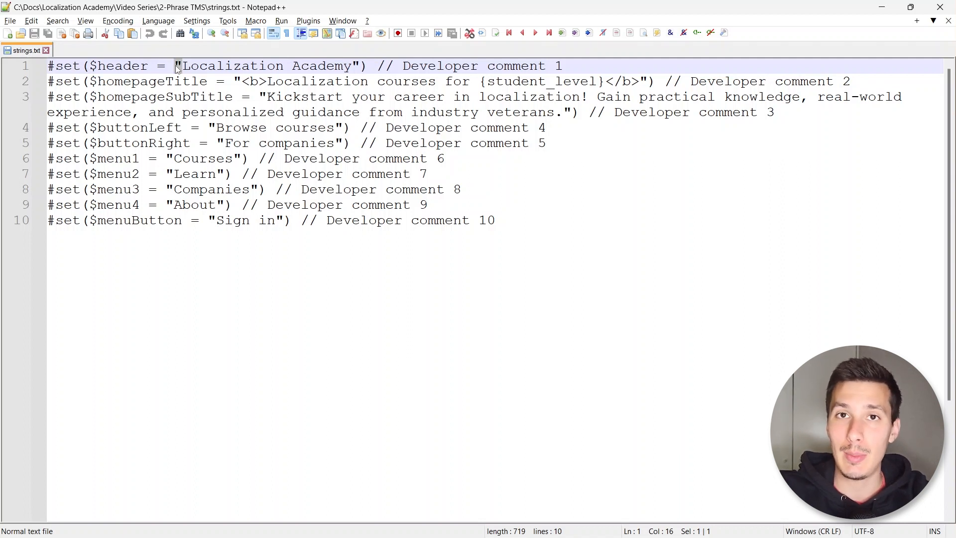
click(177, 65)
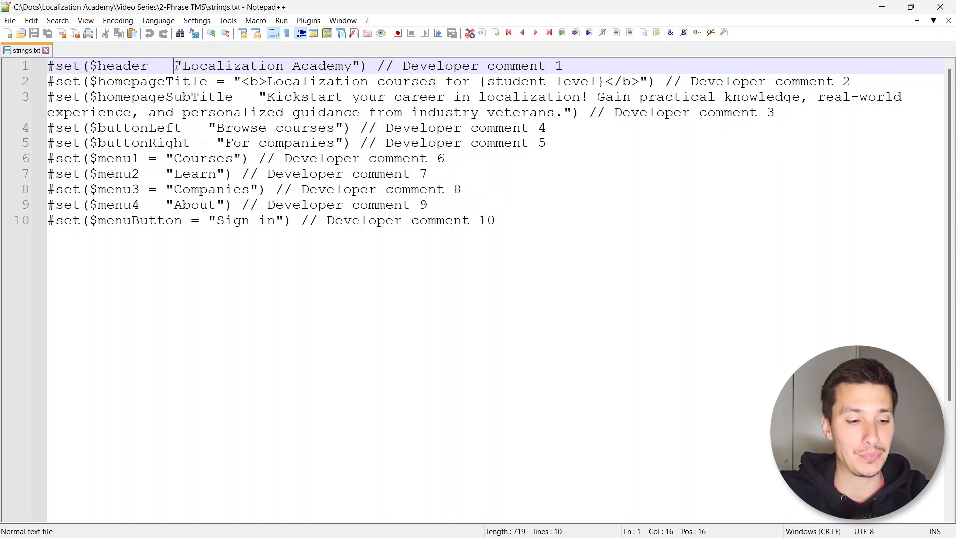
Switch back to the Phrase job creation page and enter the regexp skeleton ().*() as the TXT Translatable text
key(alt+Tab)
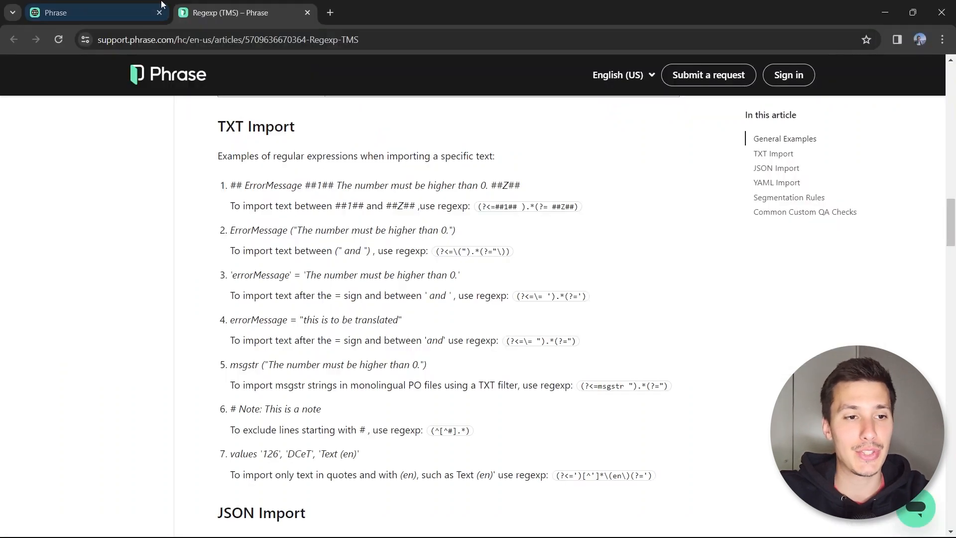
click(161, 4)
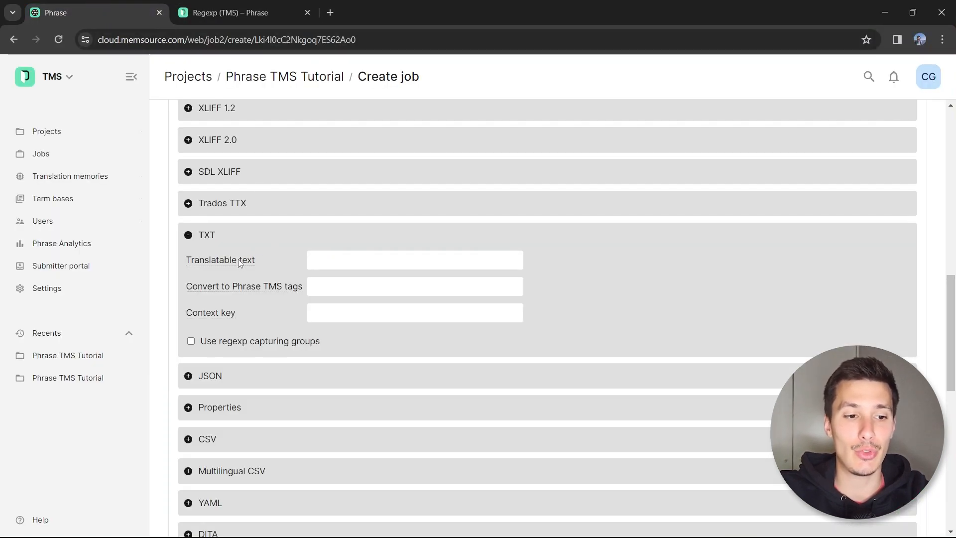
mouse_move(239, 262)
key(alt+Tab)
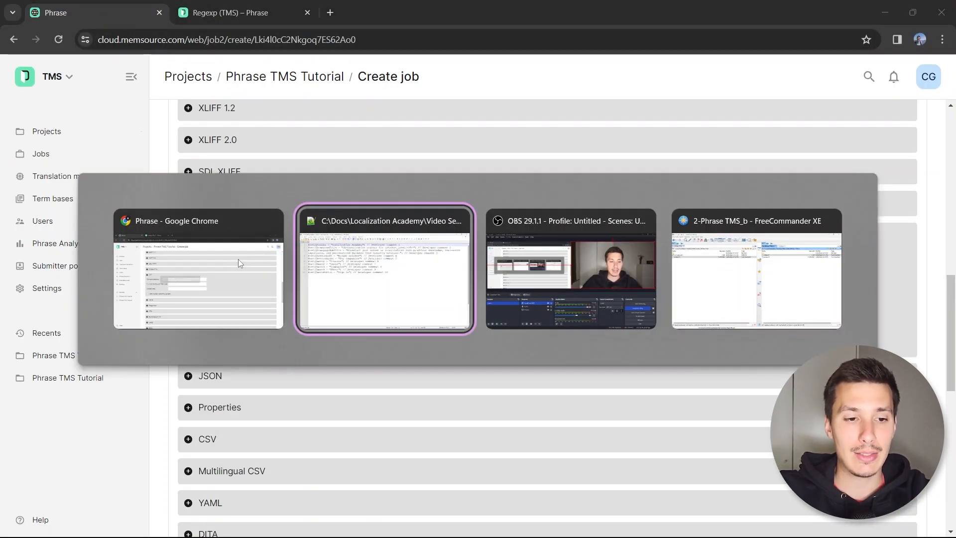
key(Escape)
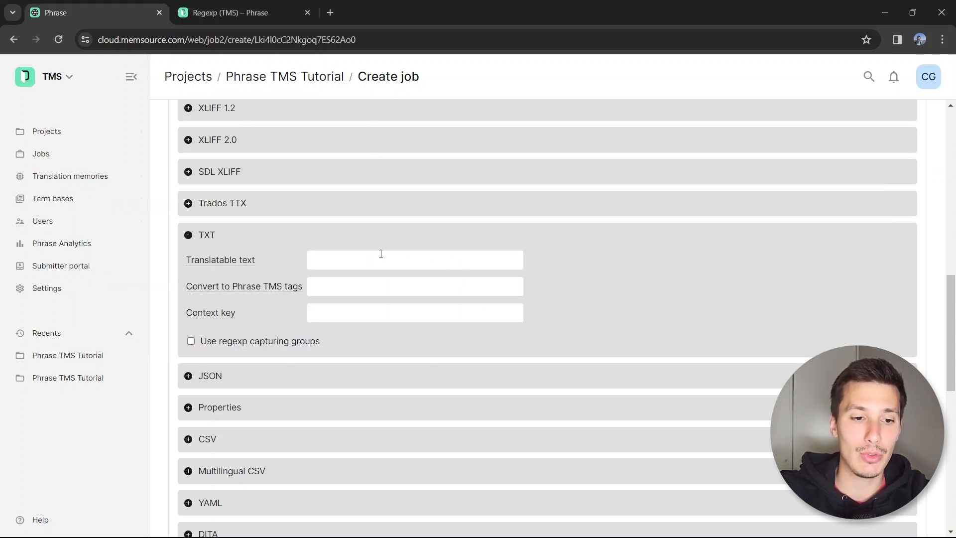
click(381, 260)
key(alt+Tab)
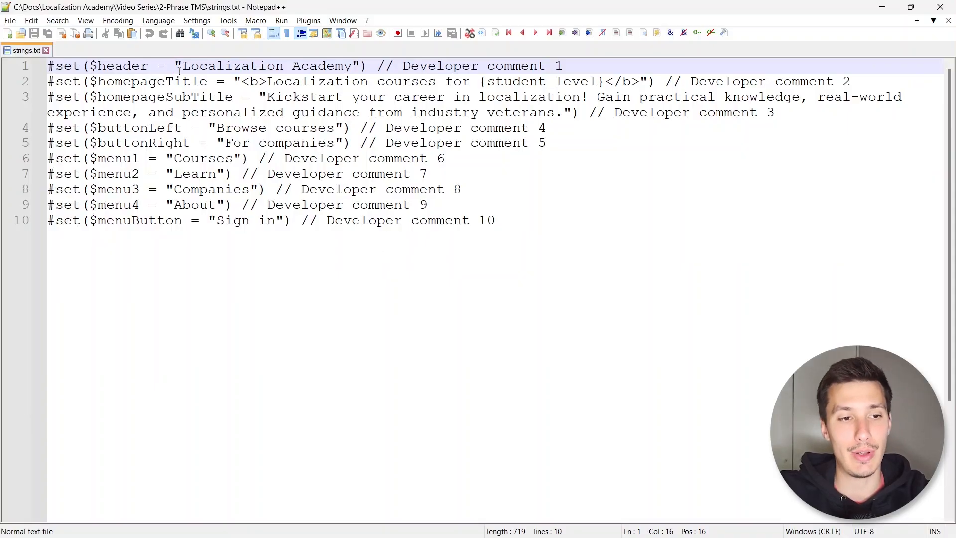
key(alt+Tab)
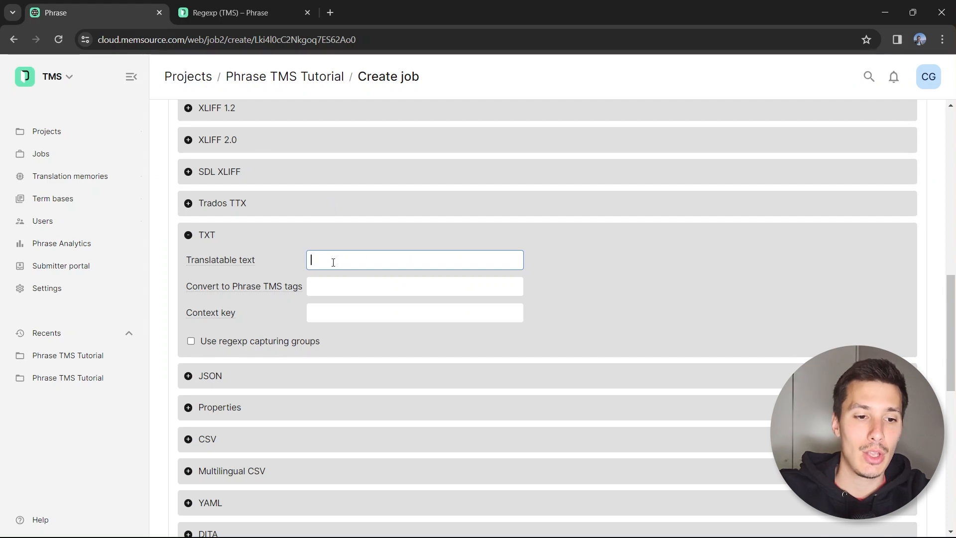
text(())
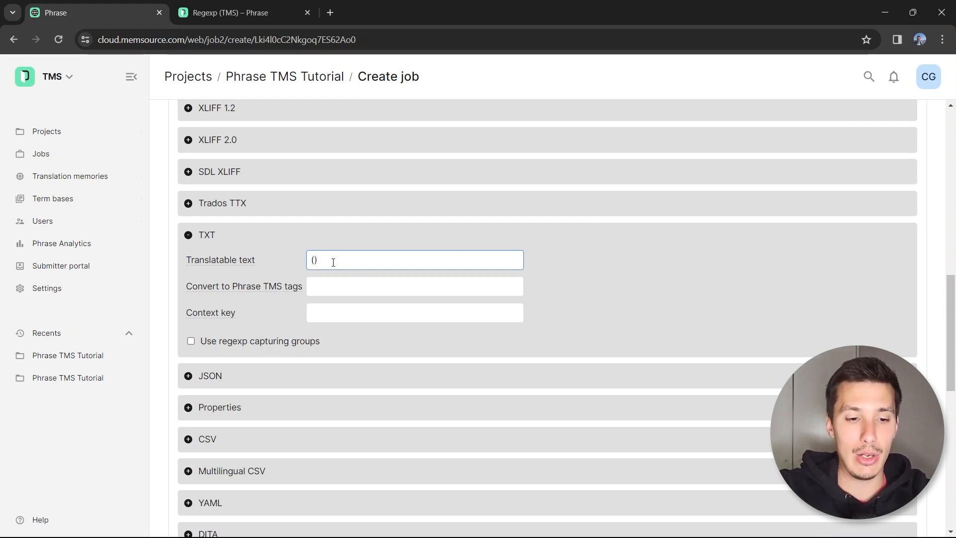
text(()
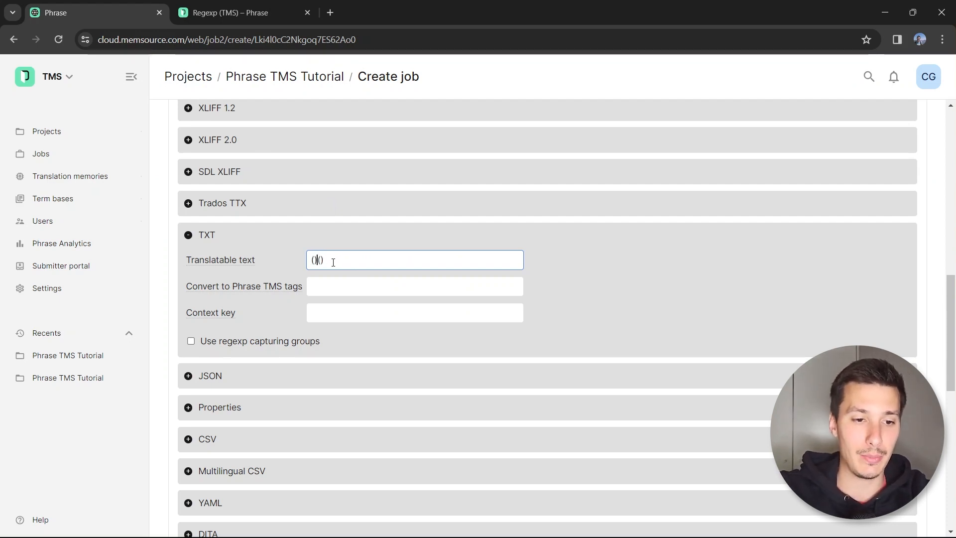
text(.*)
key(shift+Left)
key(shift+Left)
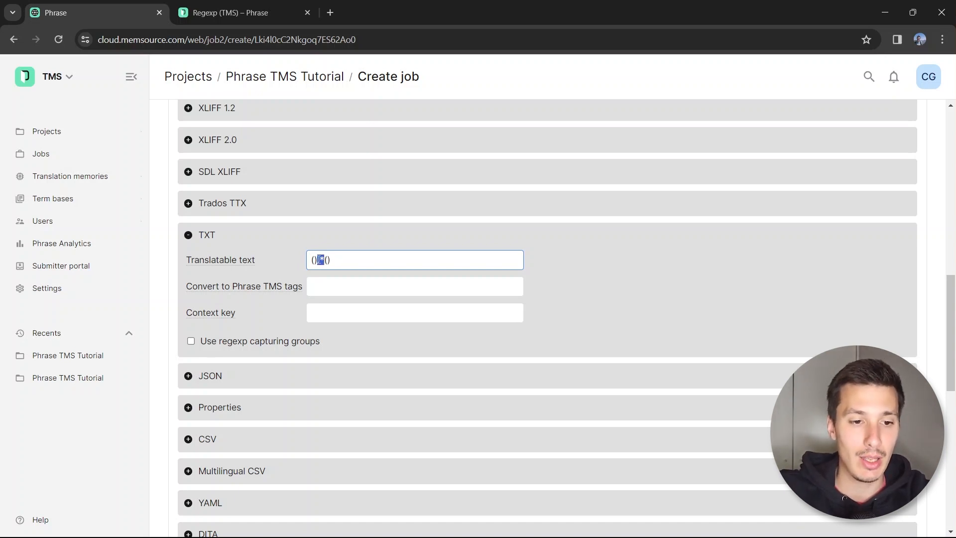
Return to strings.txt in Notepad++ and compare the #set($ prefix with the varying key names header and homepageTitle
key(alt+Tab)
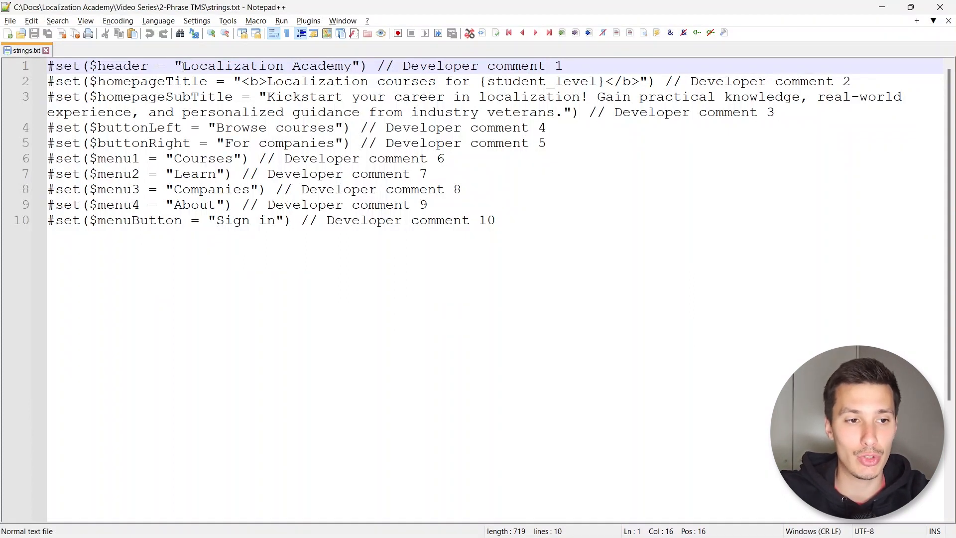
drag(183, 66, 148, 70)
click(64, 66)
click(89, 66)
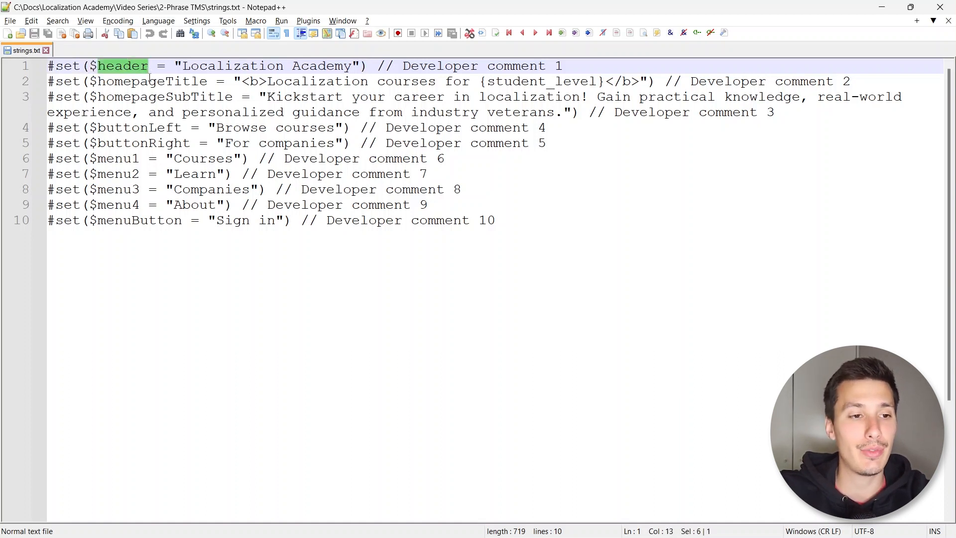
double_click(147, 82)
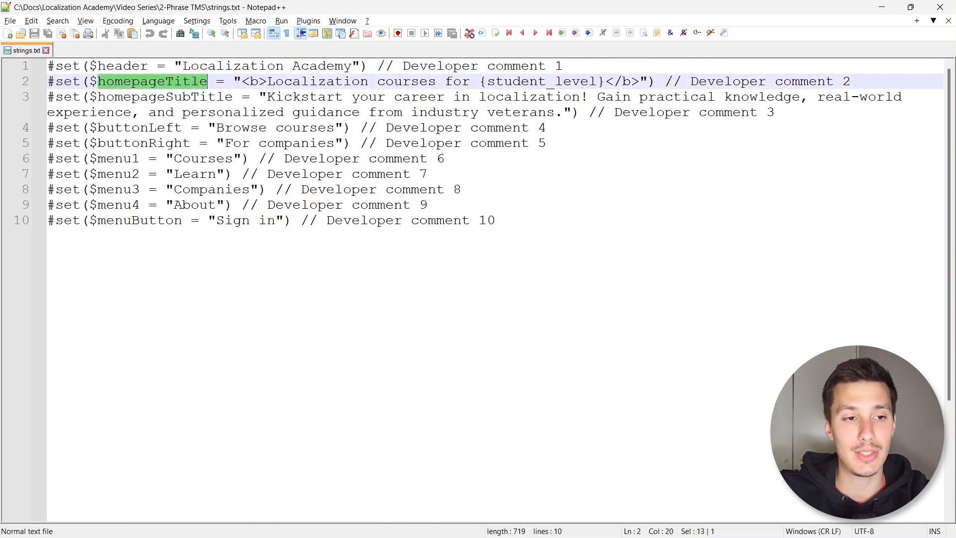
Examine the equals sign, space and opening quotation mark that precede the translatable text on line 1
click(158, 66)
drag(158, 66, 169, 69)
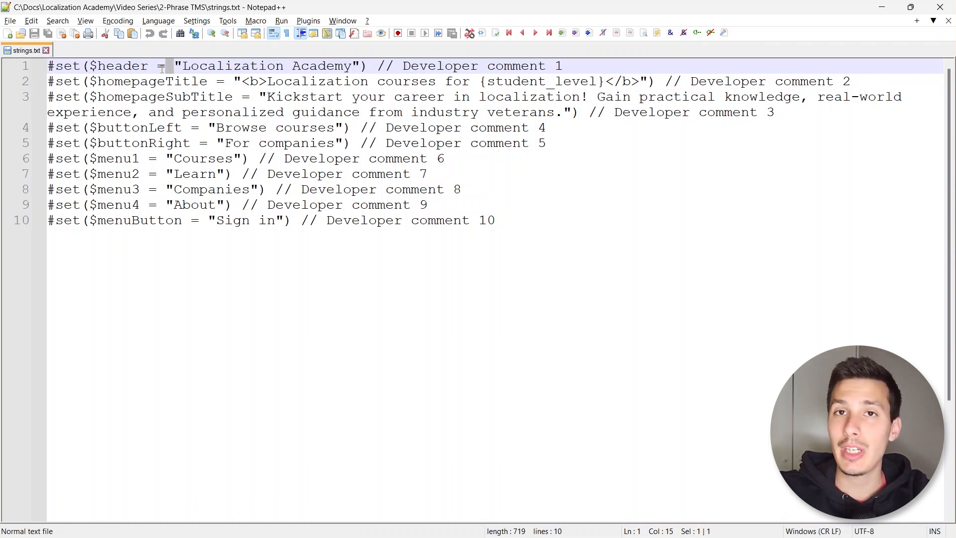
drag(183, 64, 179, 69)
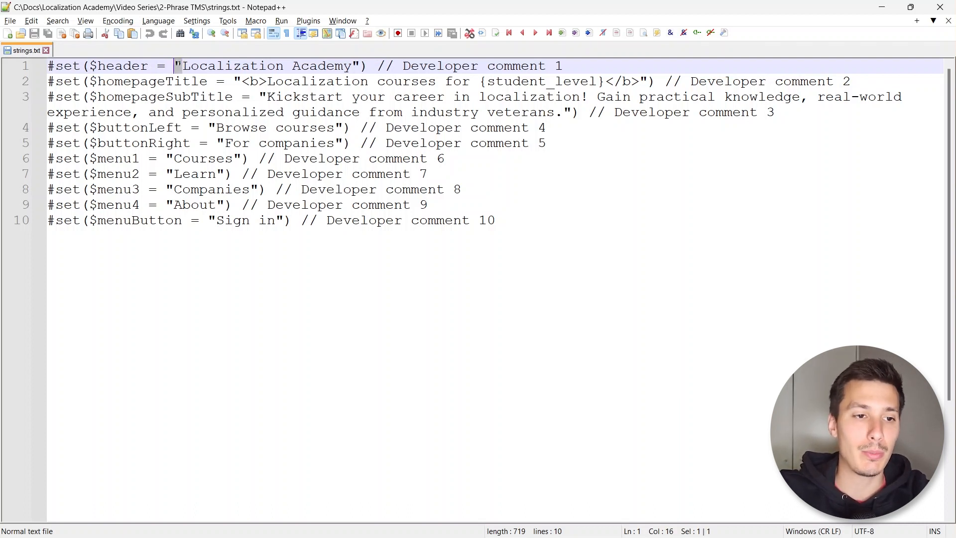
click(182, 67)
drag(182, 66, 49, 66)
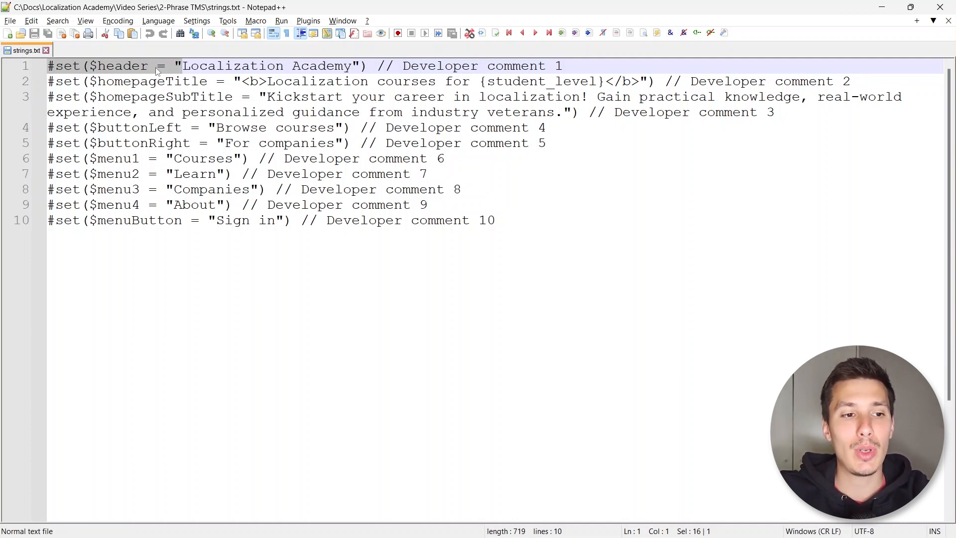
drag(149, 67, 167, 67)
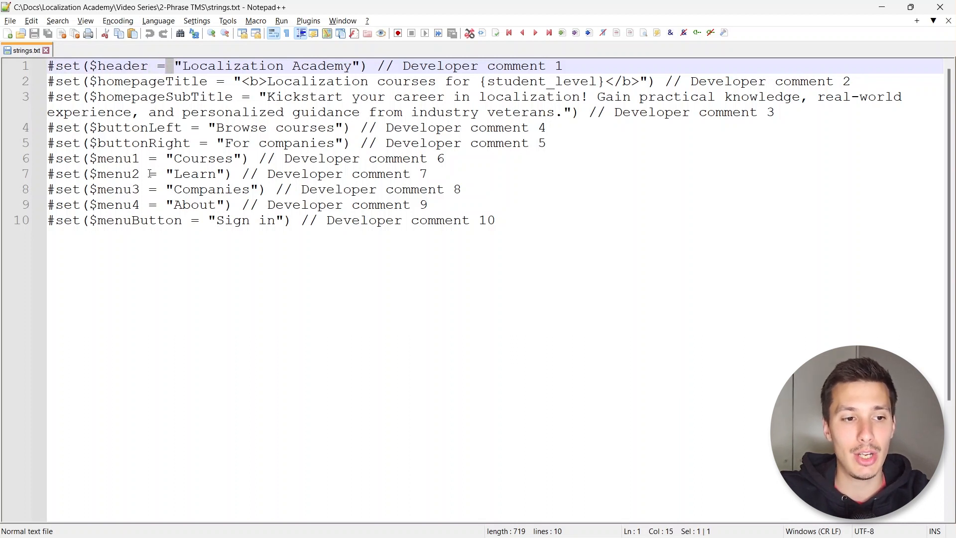
Try removing the space between the equals sign and "Sign in" on line 10 of strings.txt
drag(208, 221, 199, 221)
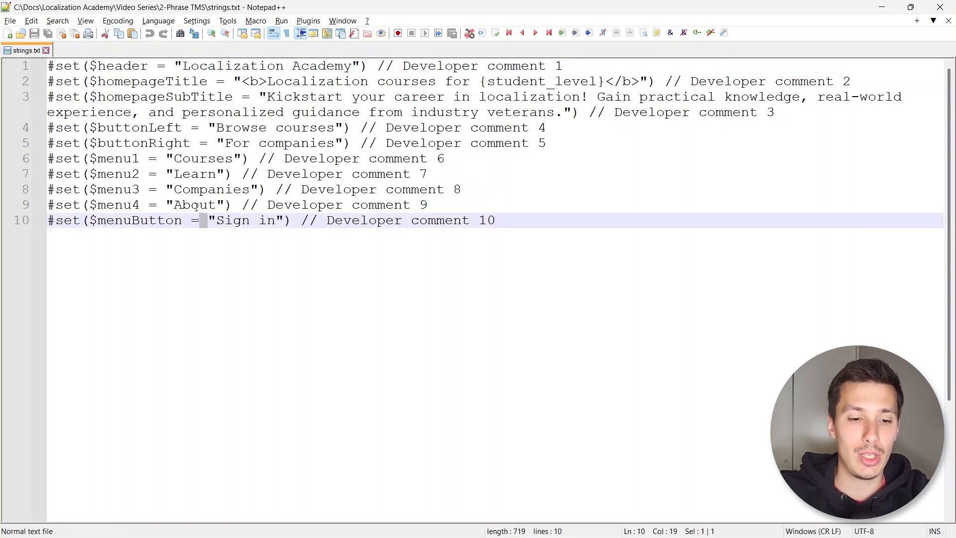
key(Delete)
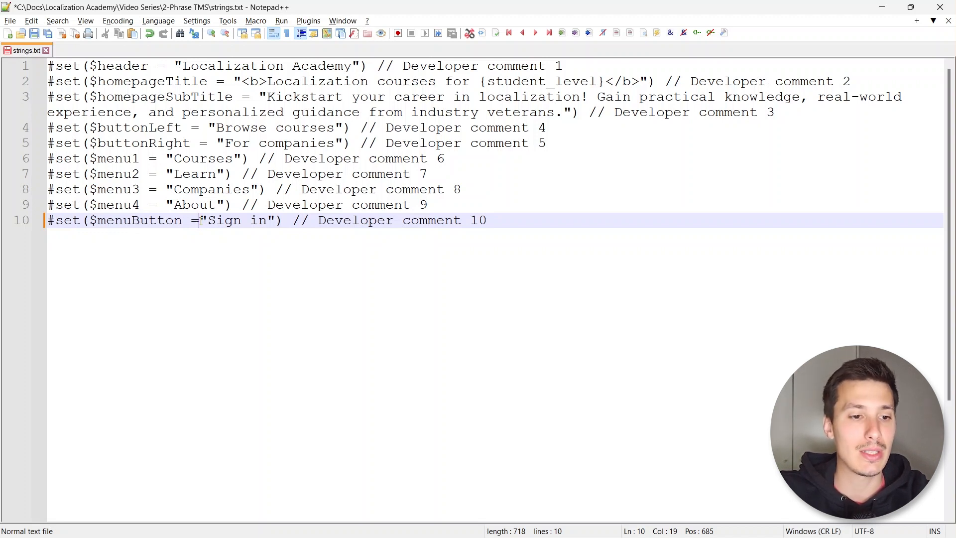
key(ctrl+s)
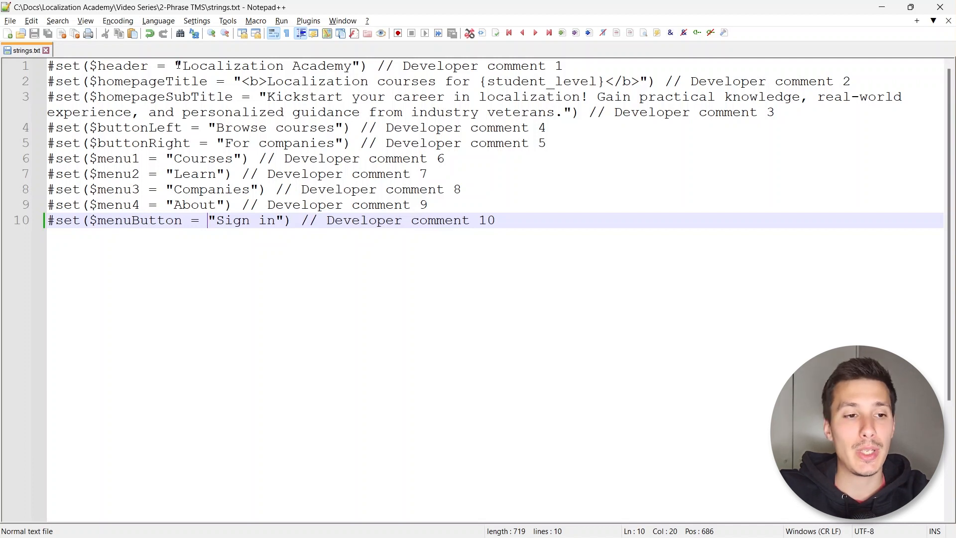
Compare the prefixes before the opening quotation marks on lines 1 and 10, trying line 10 without the space after its equals sign
drag(181, 65, 40, 63)
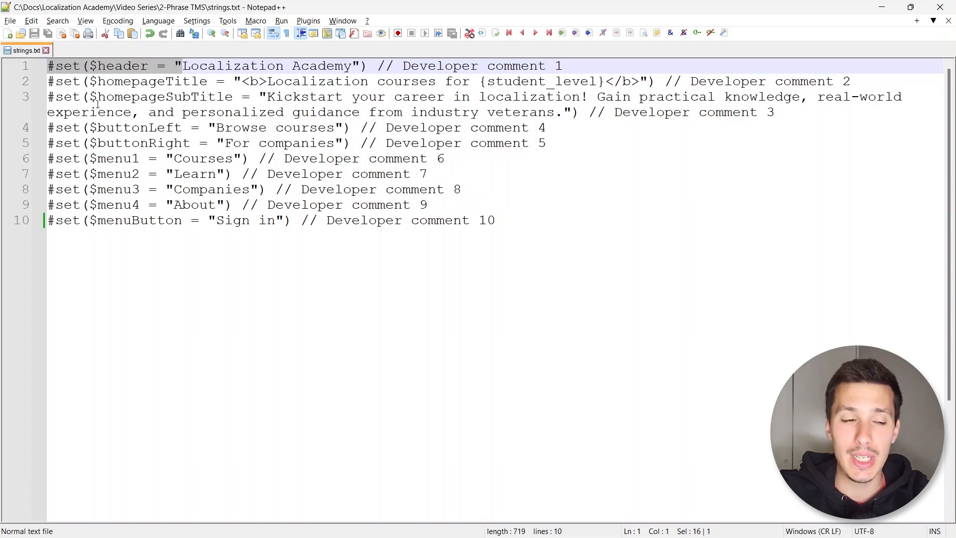
drag(209, 222, 203, 223)
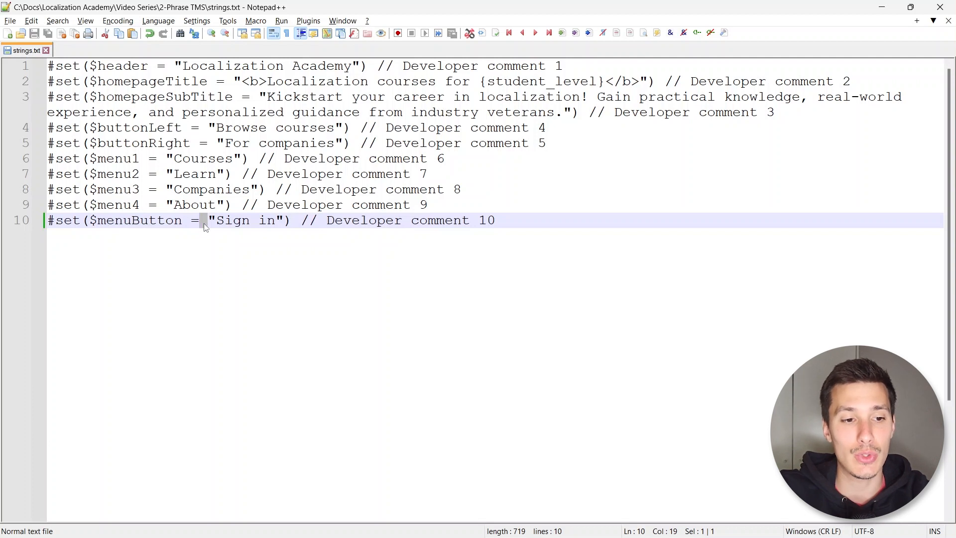
key(BackSpace)
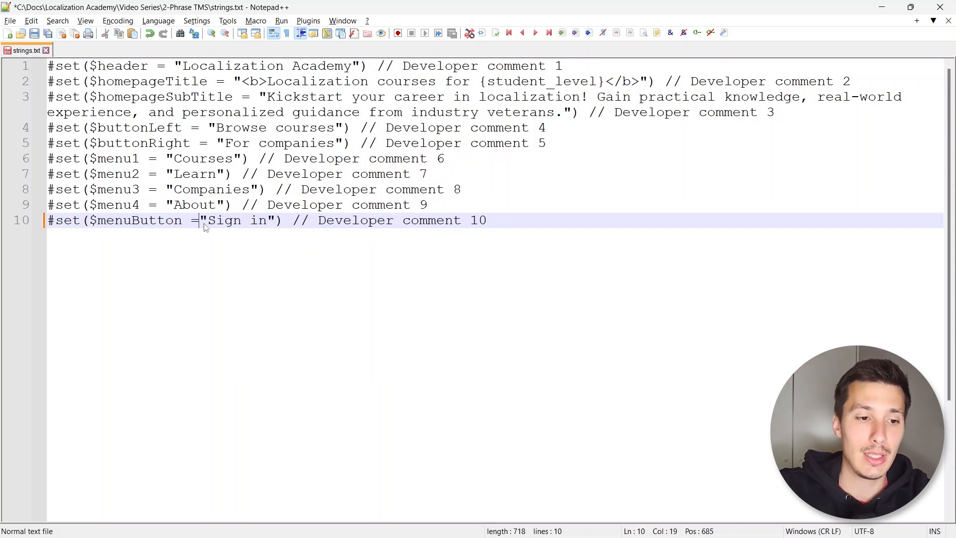
key(shift+Home)
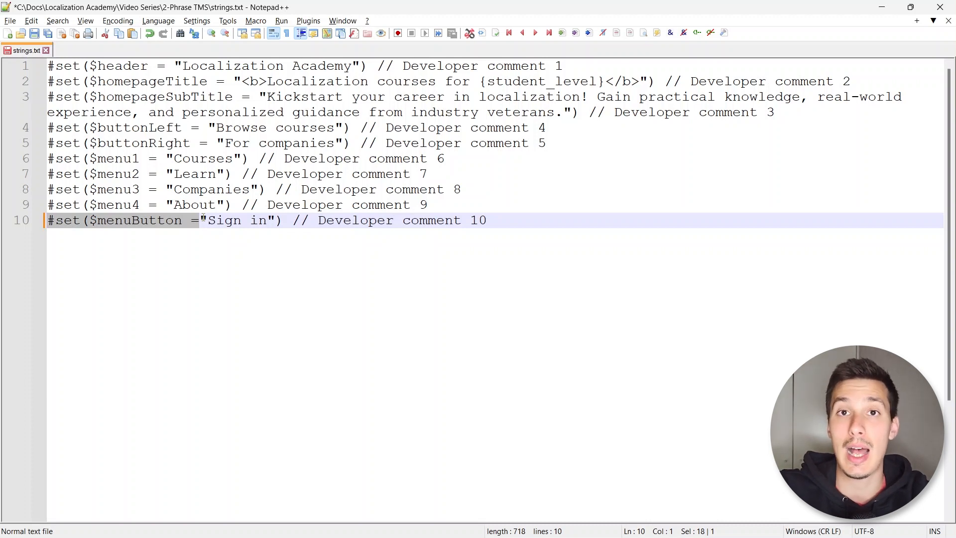
click(204, 220)
key(ctrl+z)
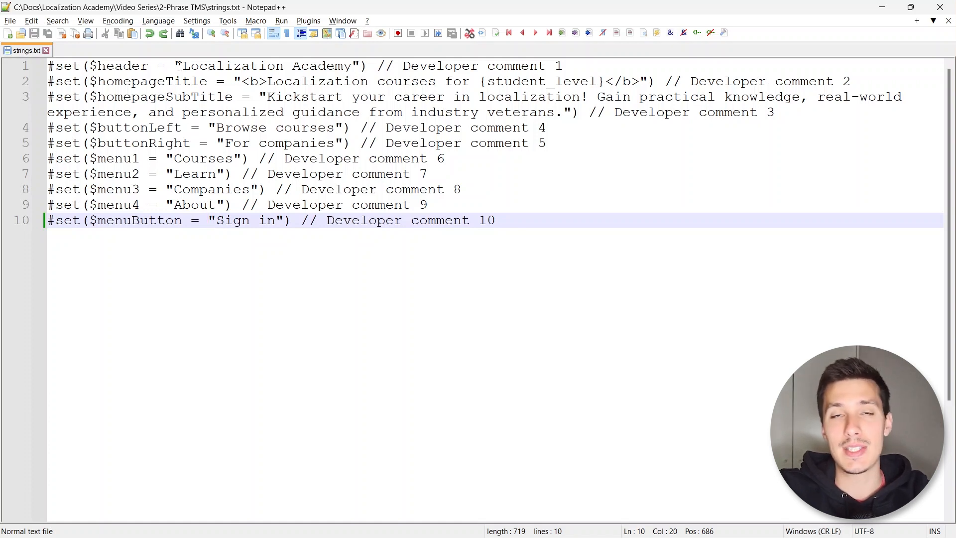
Examine the opening quotation mark that precedes the translatable text on lines 1 and 2 of strings.txt
drag(181, 65, 157, 65)
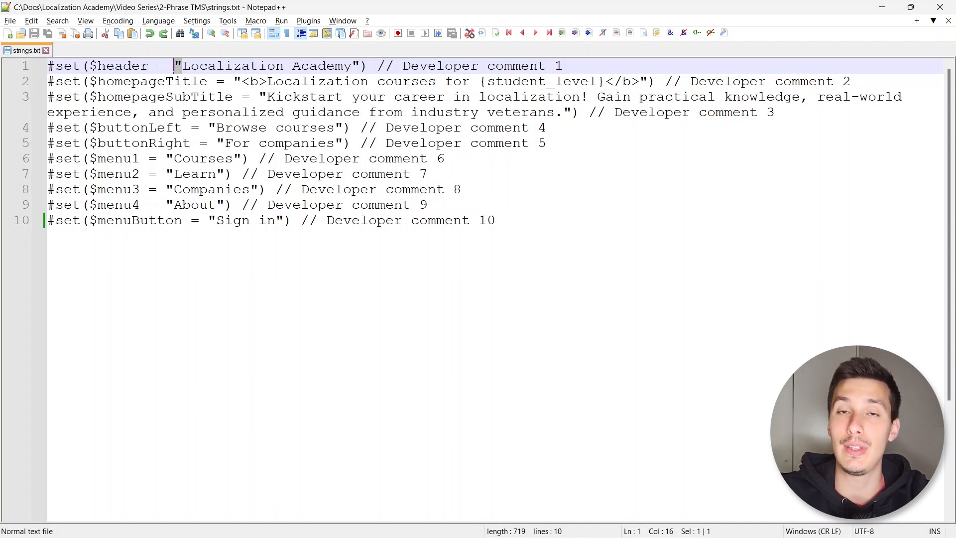
click(182, 68)
drag(182, 68, 177, 67)
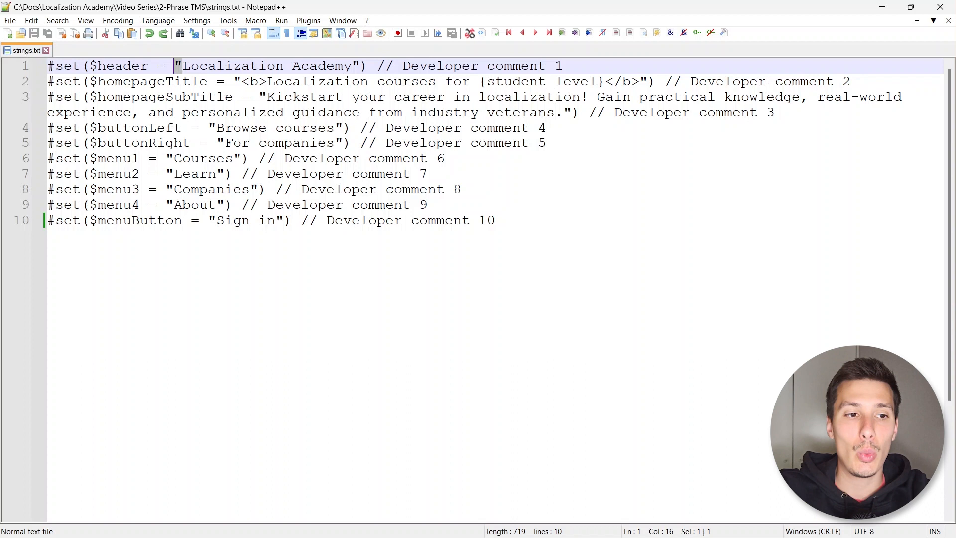
click(178, 70)
drag(174, 69, 182, 68)
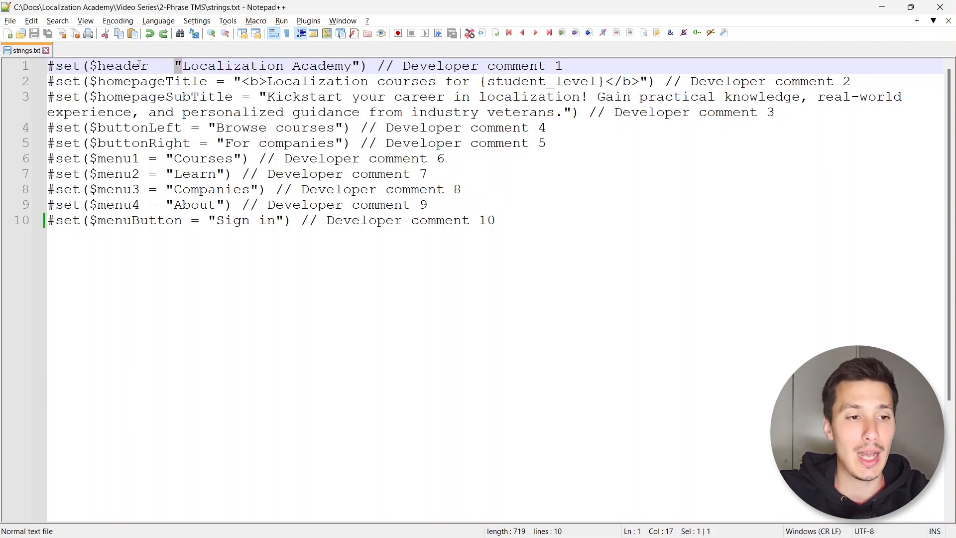
drag(238, 81, 233, 82)
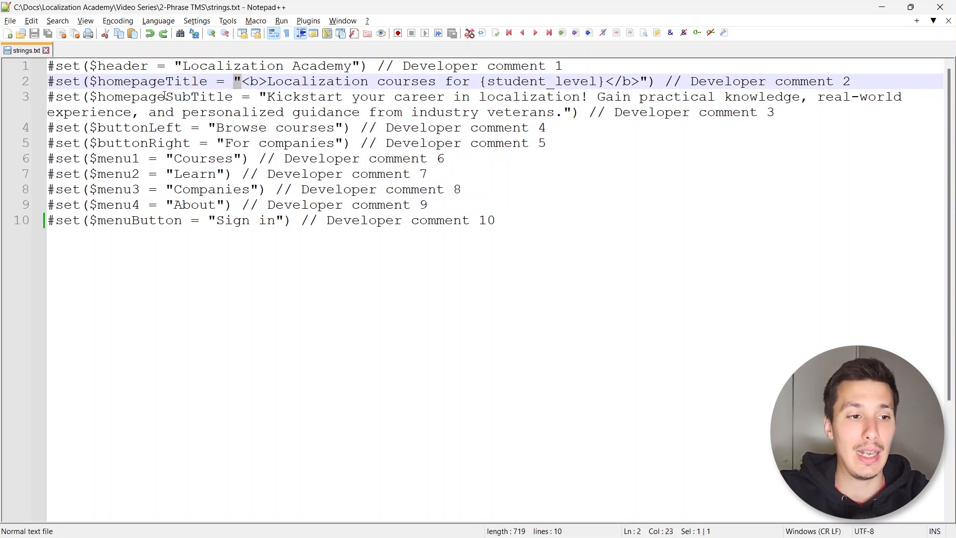
Switch to the Phrase job creation page and insert ?=< inside the first parentheses of the TXT Translatable text
key(alt+Tab)
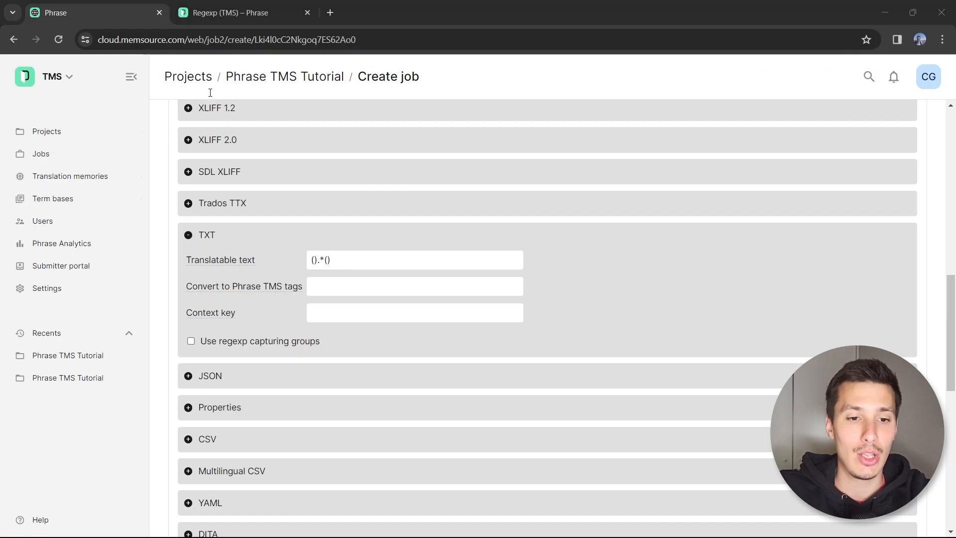
text(?)
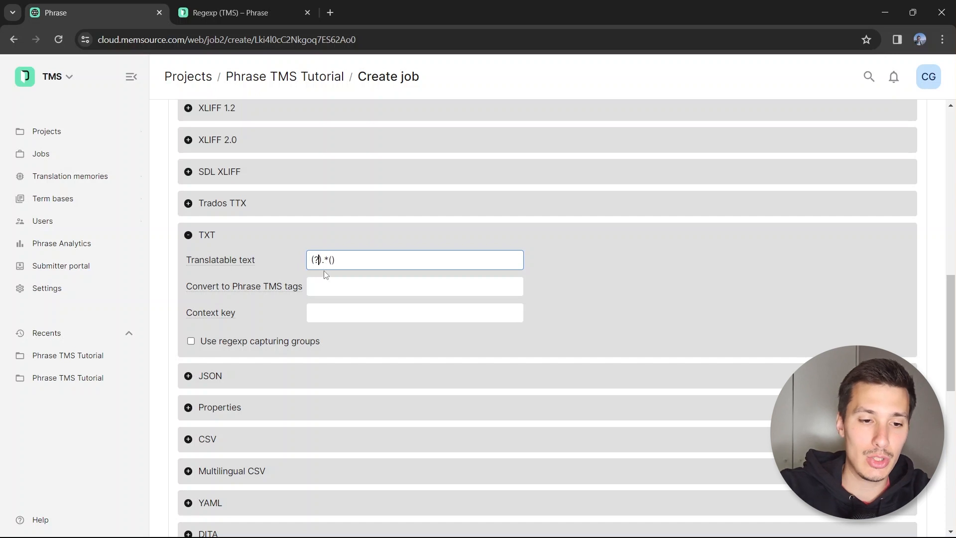
text(=<)
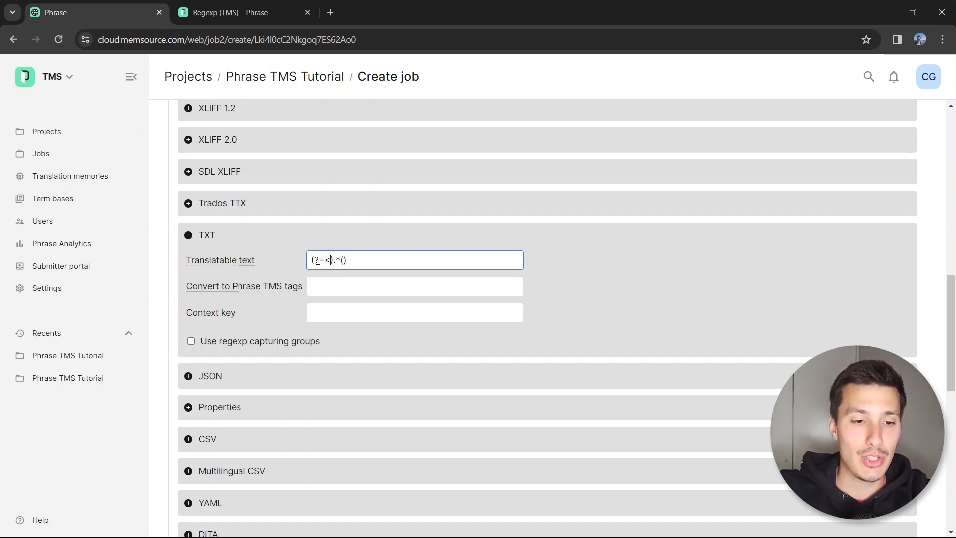
drag(314, 260, 332, 261)
click(331, 261)
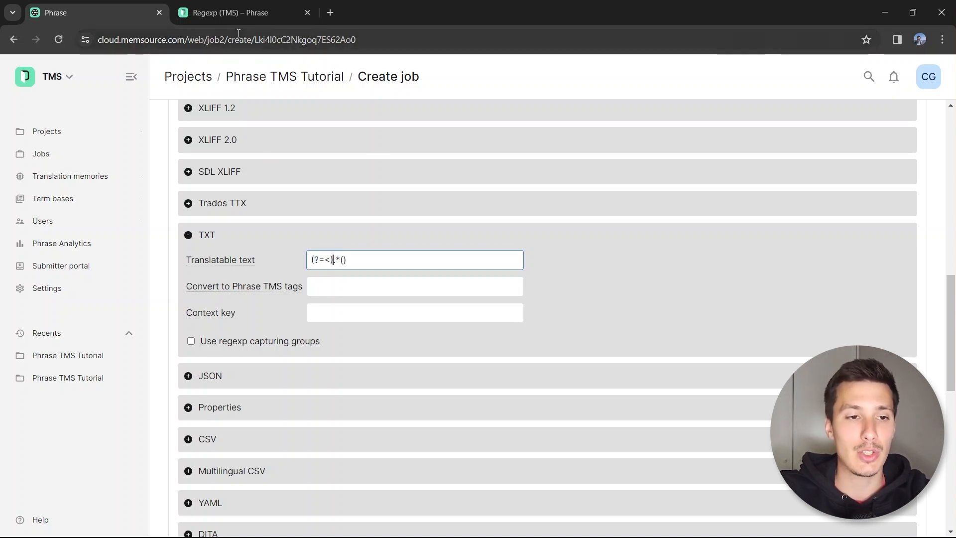
Check the first TXT Import example in the Regexp help article and correct the first group of the Translatable text to (?<=)
click(234, 13)
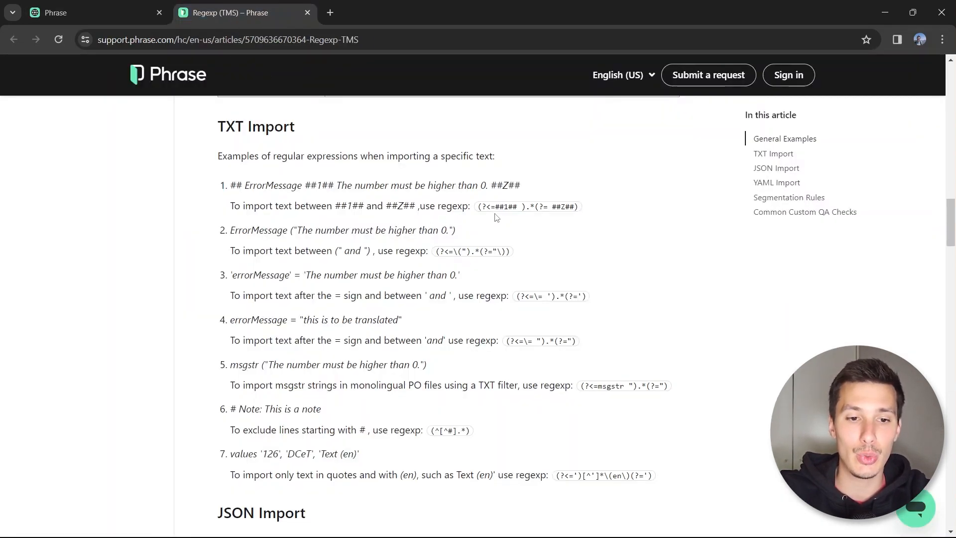
click(102, 15)
click(215, 14)
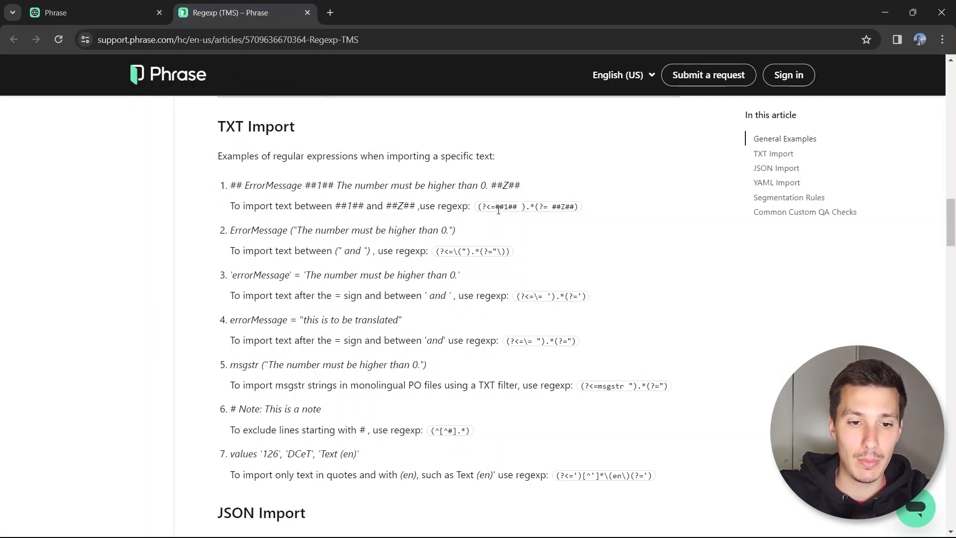
drag(495, 207, 486, 208)
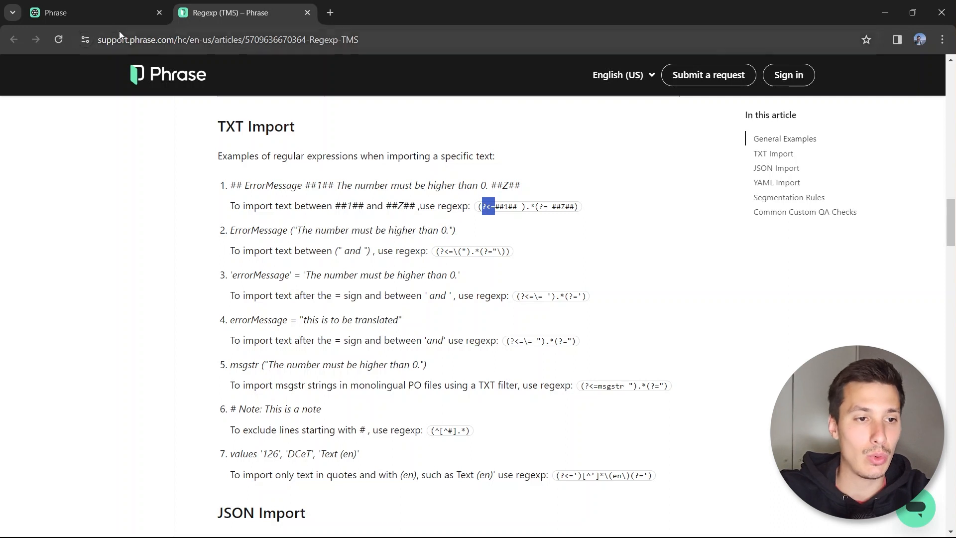
click(111, 15)
drag(332, 260, 321, 263)
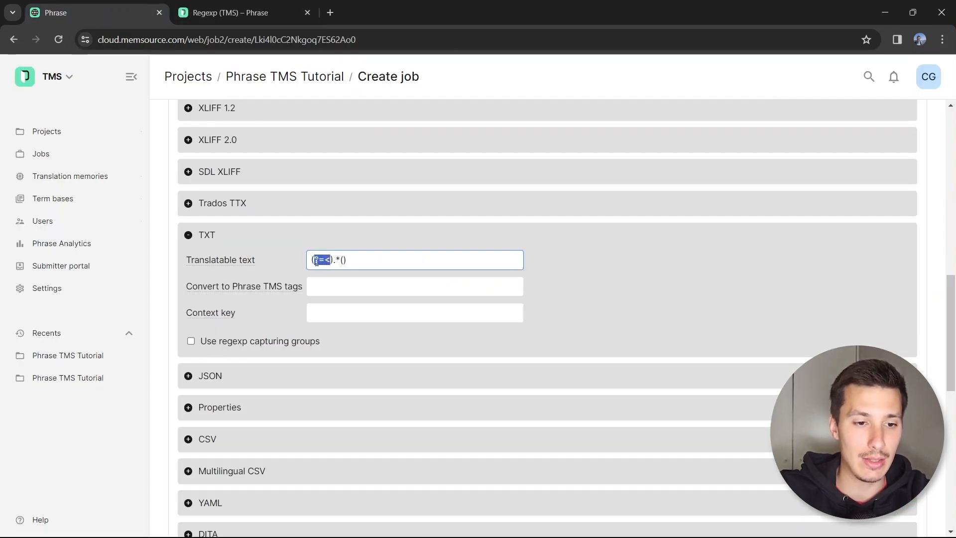
text(<=)
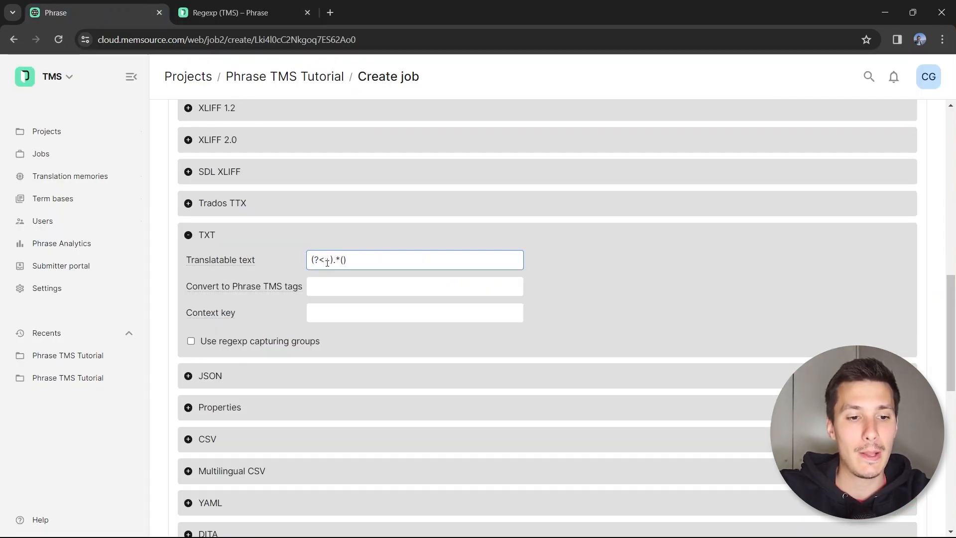
Try the negative lookbehind (?<!) as the first group of the TXT Translatable text
drag(330, 260, 325, 259)
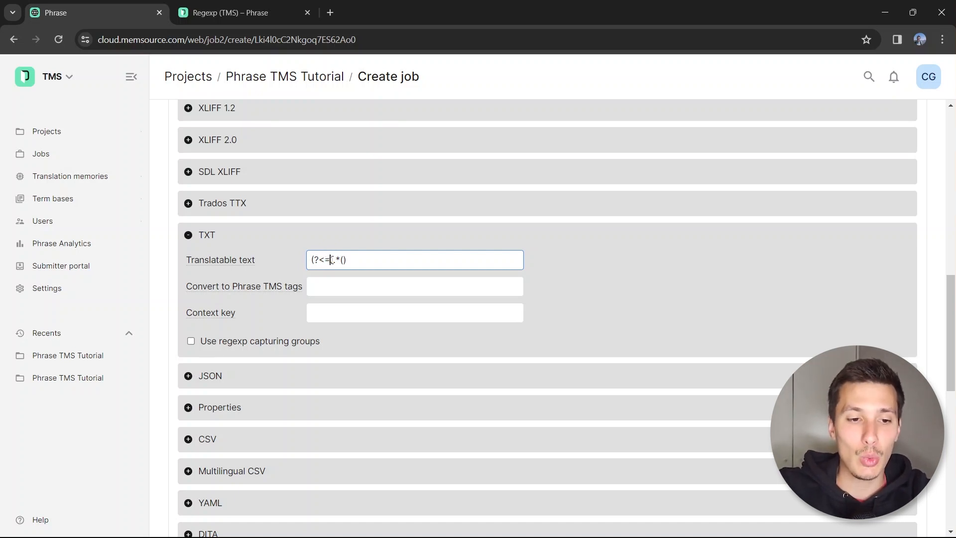
key(shift+Home)
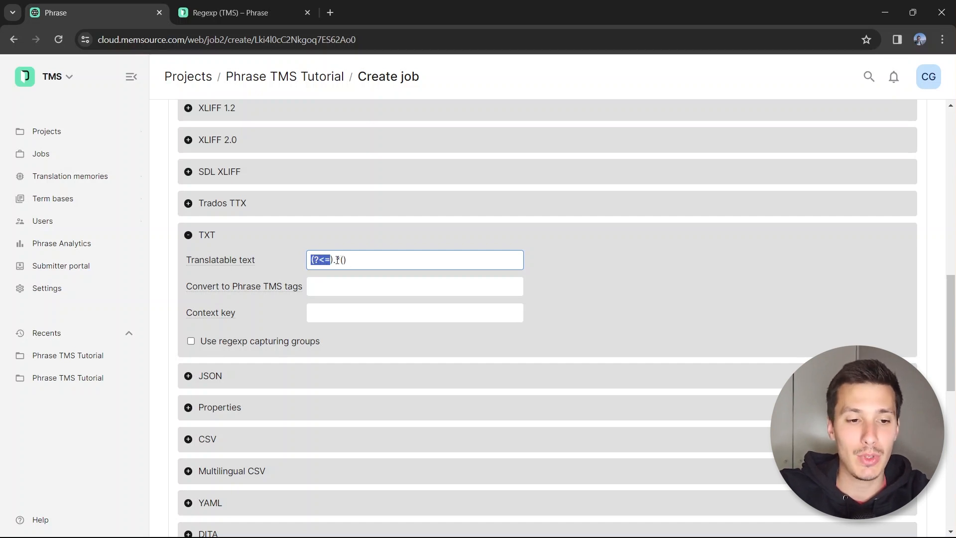
drag(333, 260, 313, 260)
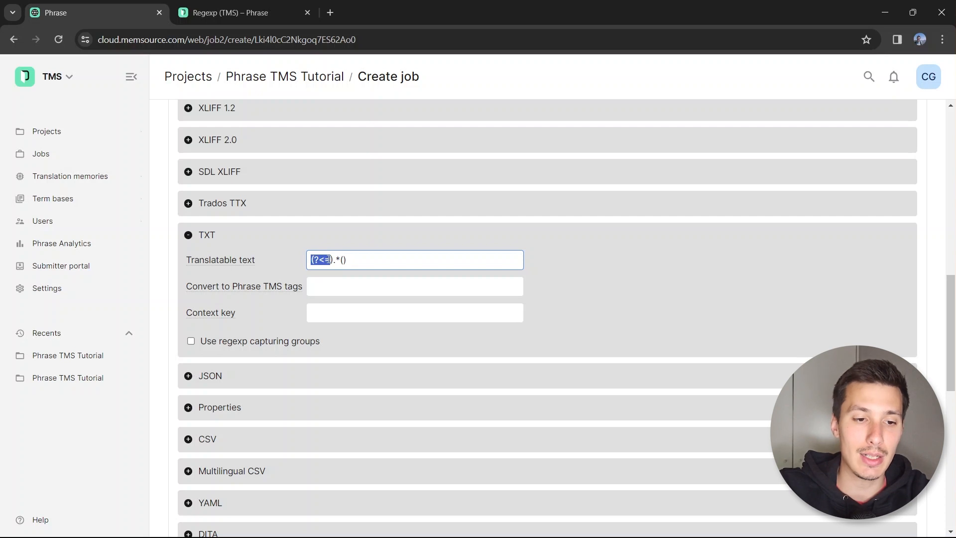
click(330, 259)
key(BackSpace)
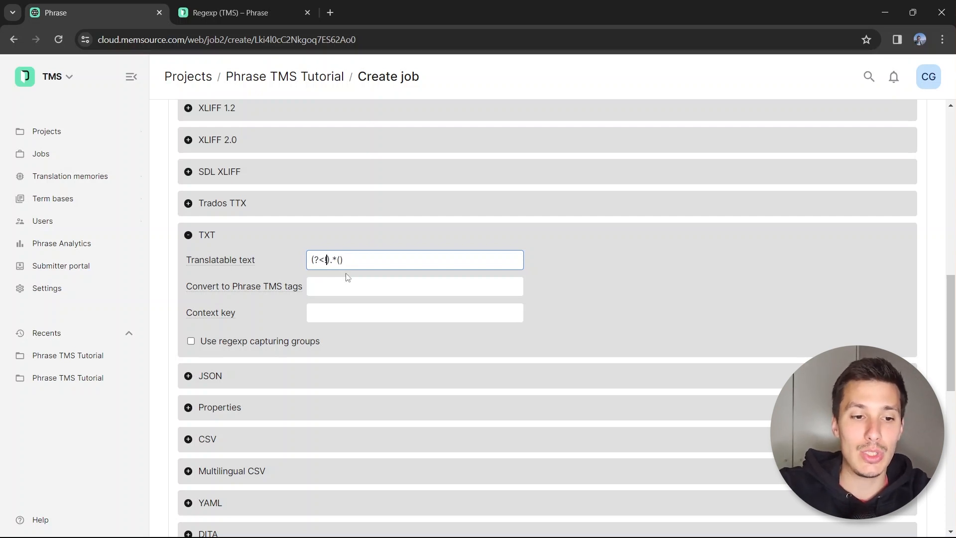
text(!)
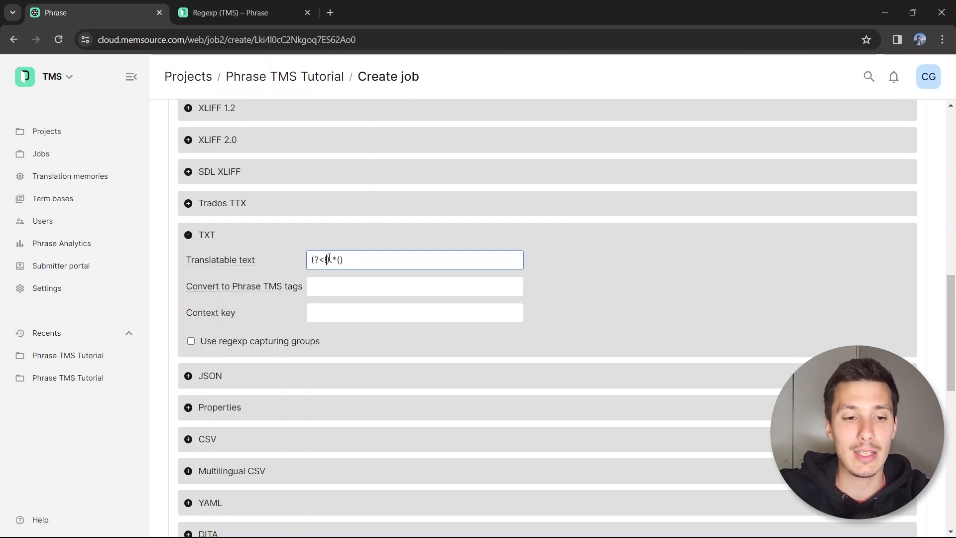
drag(338, 260, 334, 262)
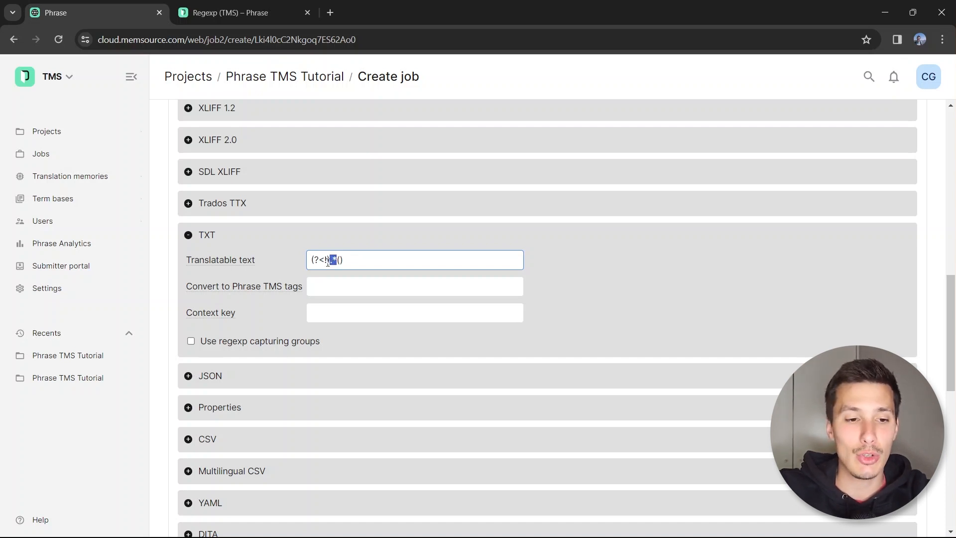
Restore the first group of the TXT Translatable text to the positive lookbehind (?<=)
drag(327, 259, 316, 261)
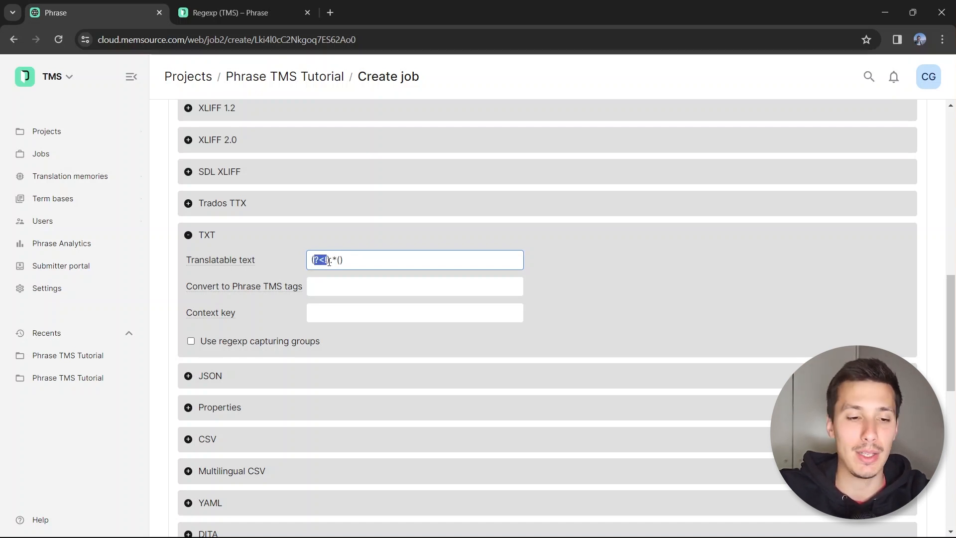
text(?=)
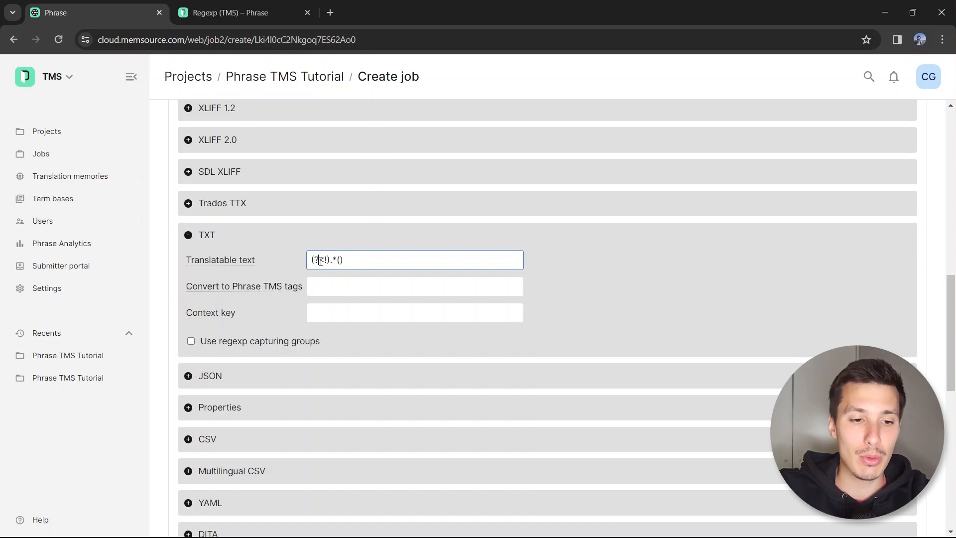
double_click(322, 260)
text(<=)
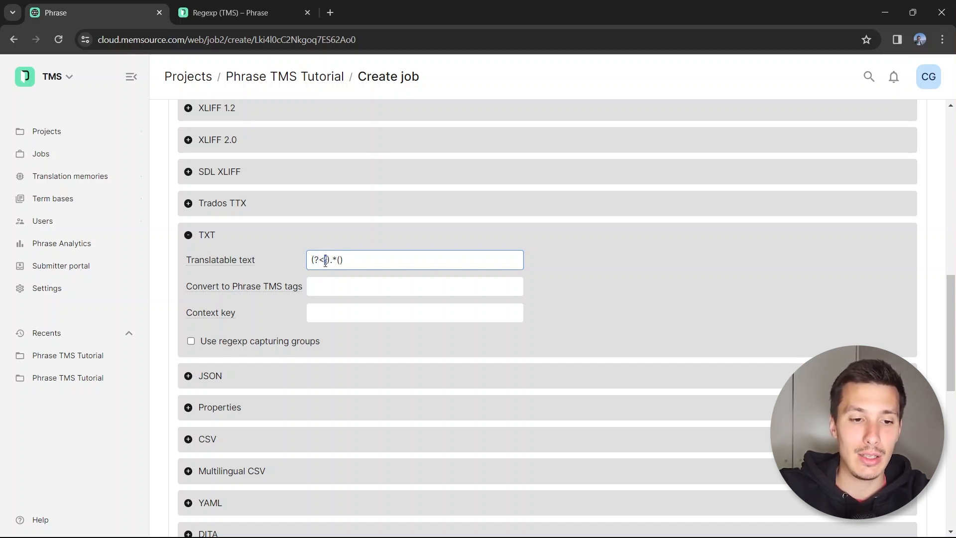
text(=)
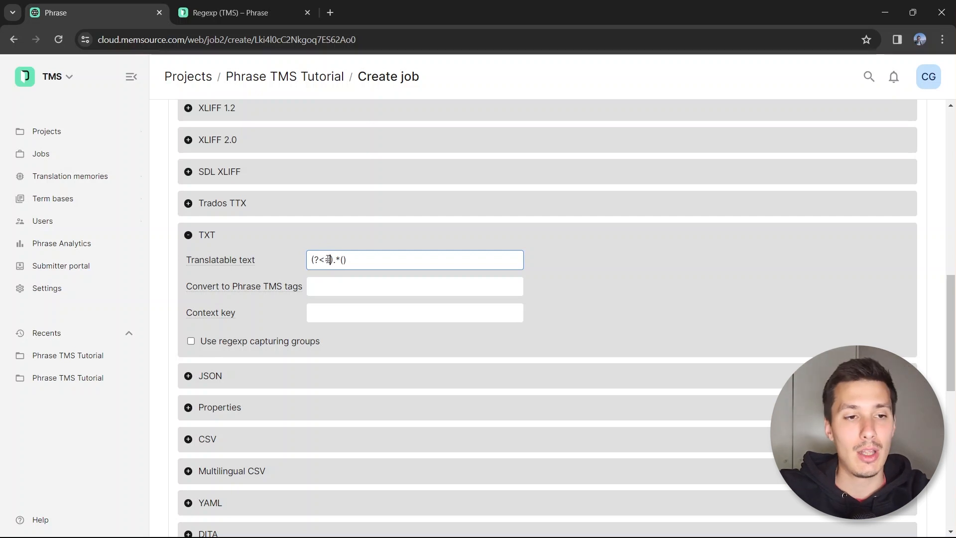
Compare the lookbehind ?<= with the lookahead ?= in the help article's first TXT Import example and return to the job page
click(221, 11)
drag(482, 207, 548, 209)
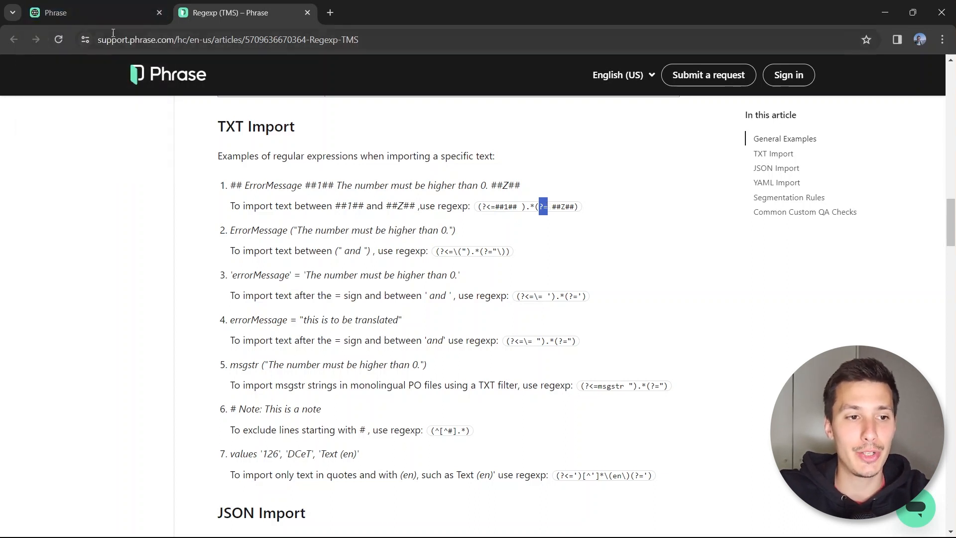
click(117, 14)
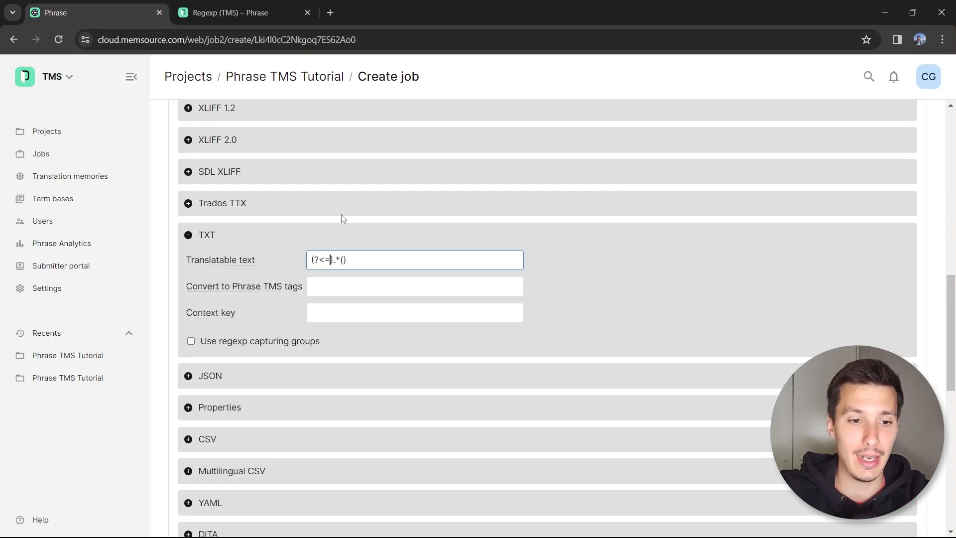
Add a quotation mark to the lookbehind group so the TXT Translatable text reads (?<=").*()
drag(330, 260, 312, 259)
click(332, 259)
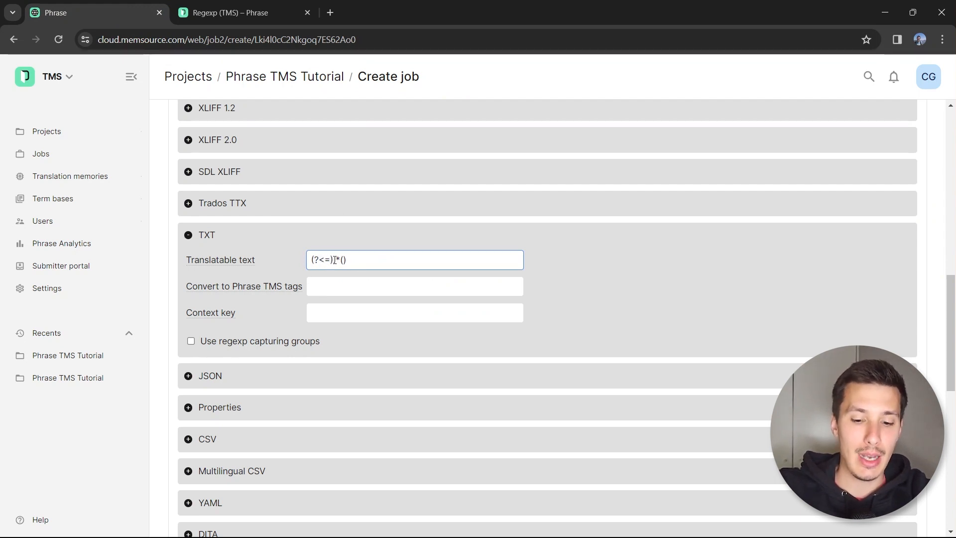
text(")
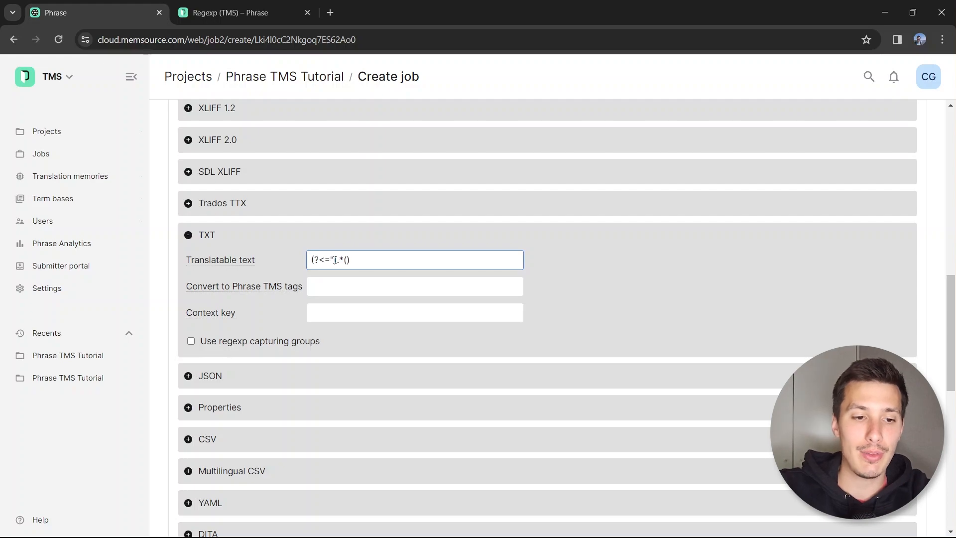
Switch to strings.txt in Notepad++ and examine the translatable text following the opening quotation marks on lines 1 and 2
key(alt+Tab)
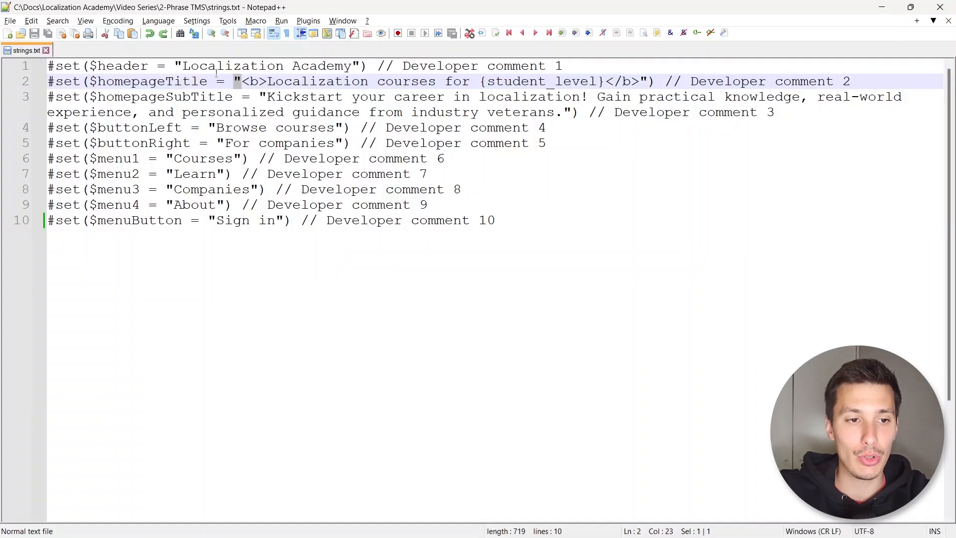
drag(184, 66, 351, 74)
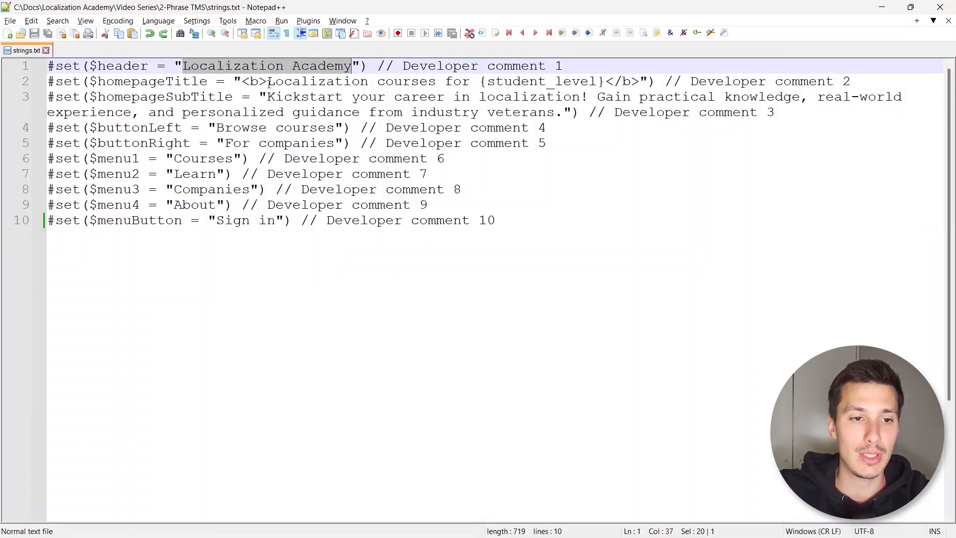
drag(242, 81, 410, 82)
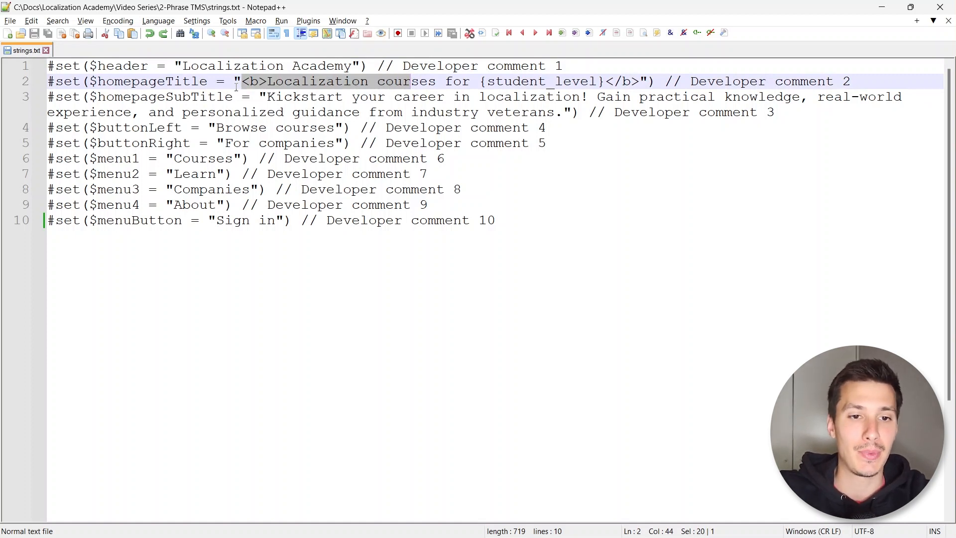
Examine the characters before the opening quotation marks and the closing ") after the translatable text in strings.txt, through line 4
drag(234, 81, 208, 81)
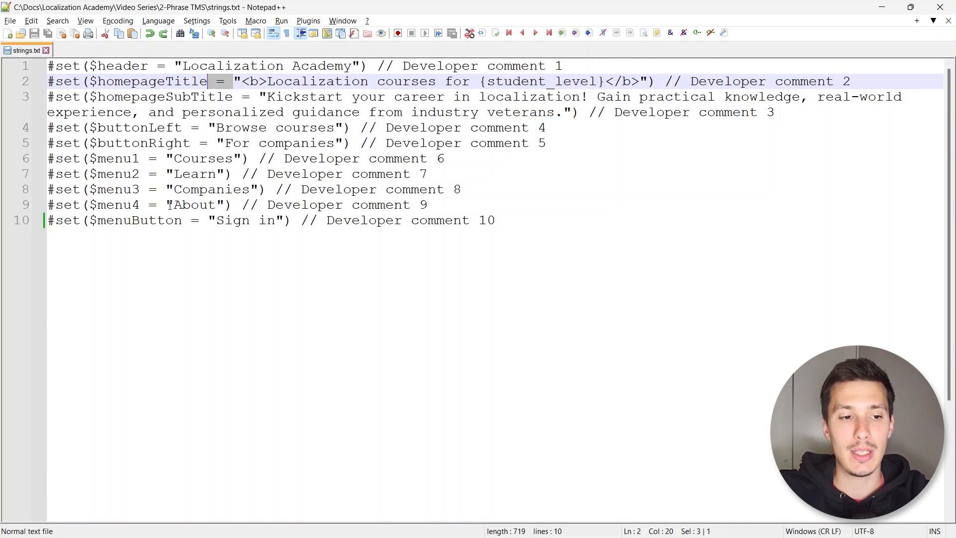
drag(169, 204, 163, 205)
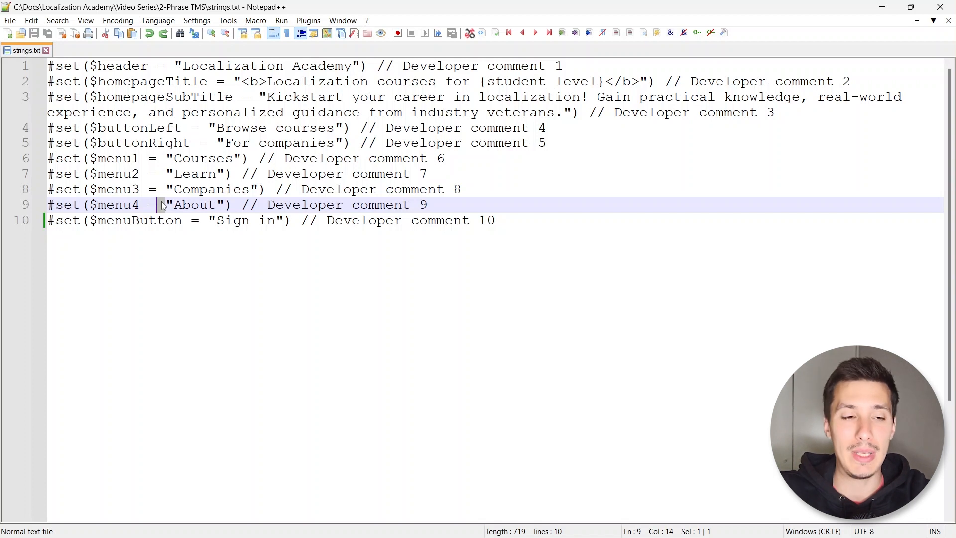
click(367, 65)
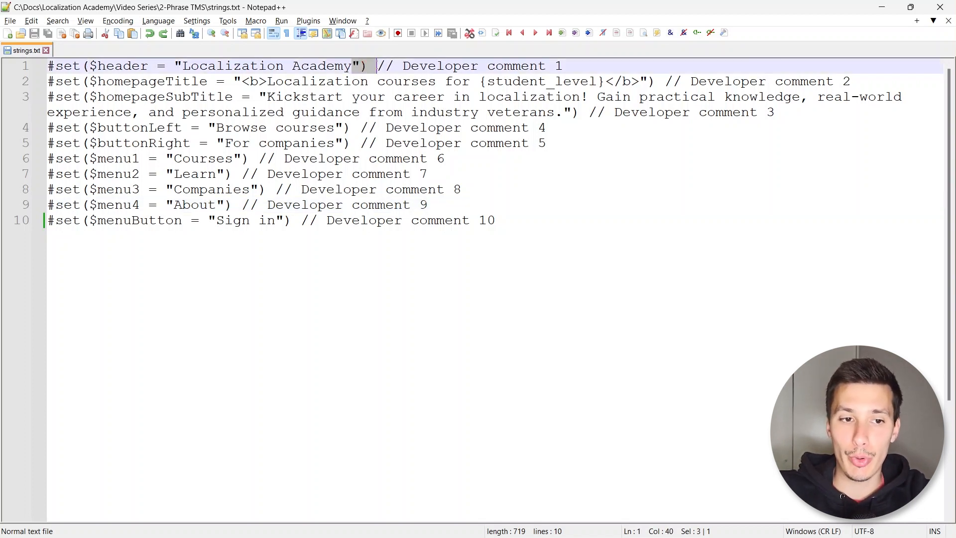
click(354, 70)
drag(354, 64, 368, 67)
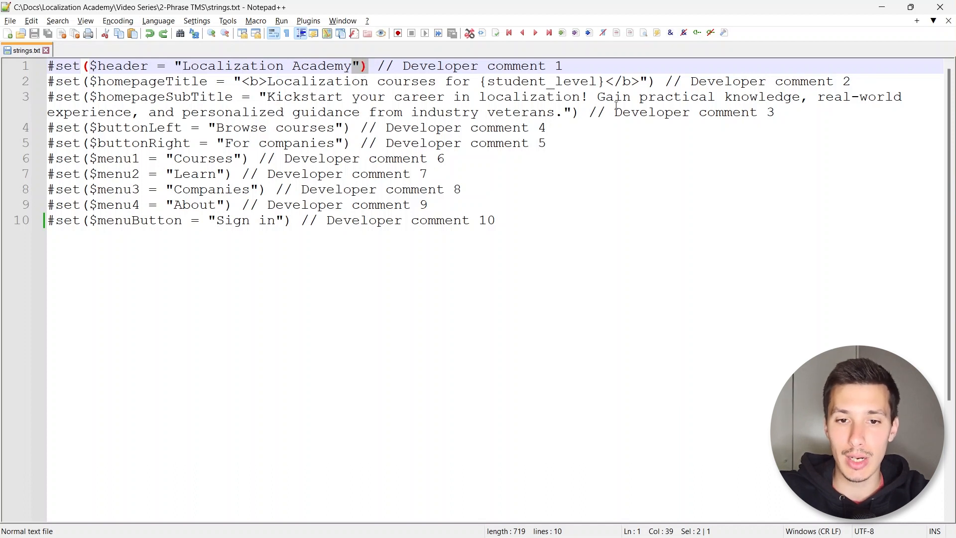
drag(643, 80, 654, 82)
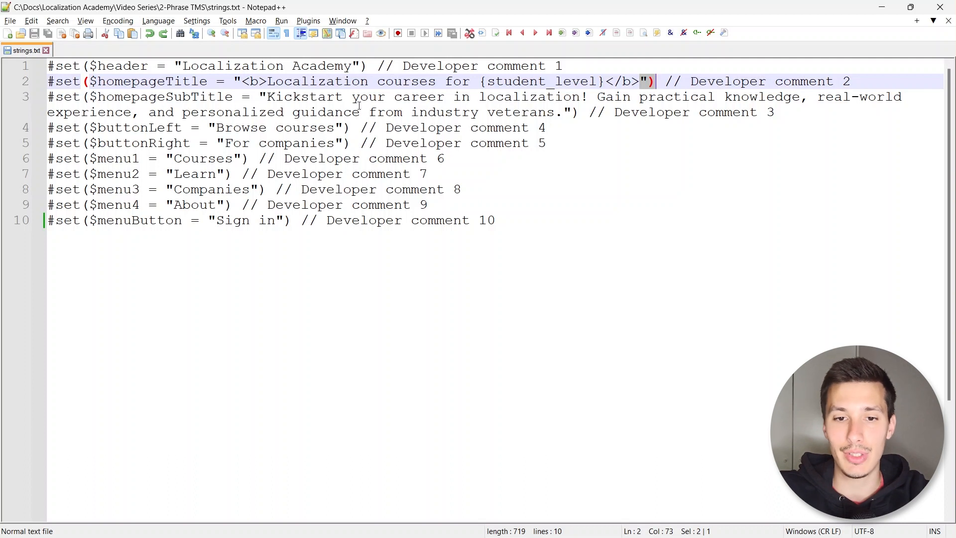
drag(564, 112, 578, 112)
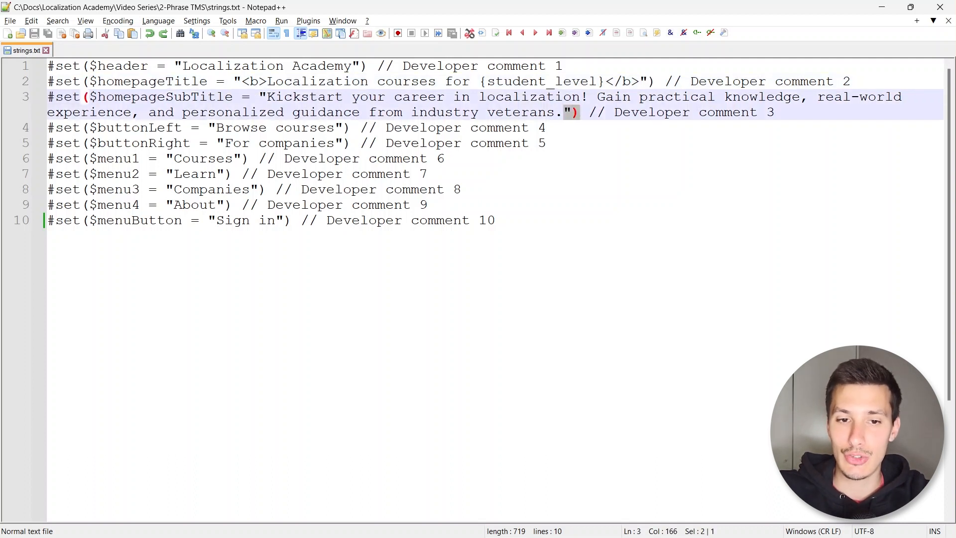
drag(339, 128, 351, 128)
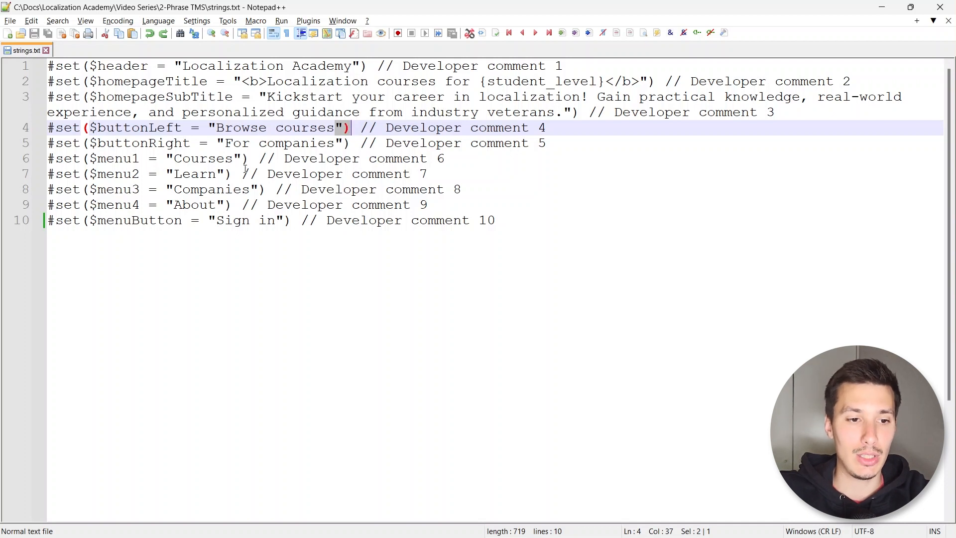
Return to the job page in Chrome and make the second group of the TXT Translatable text a positive lookahead (?=)
key(alt+Tab)
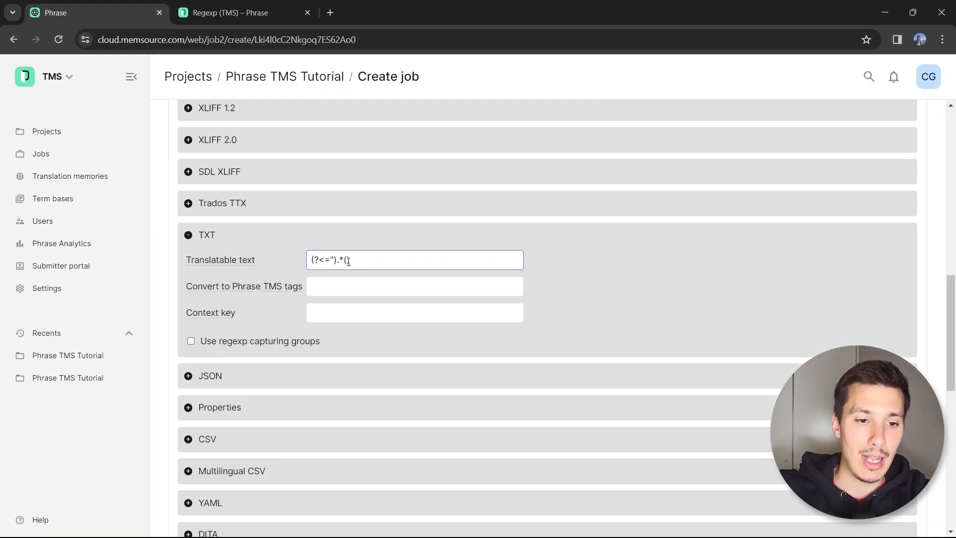
text(?)
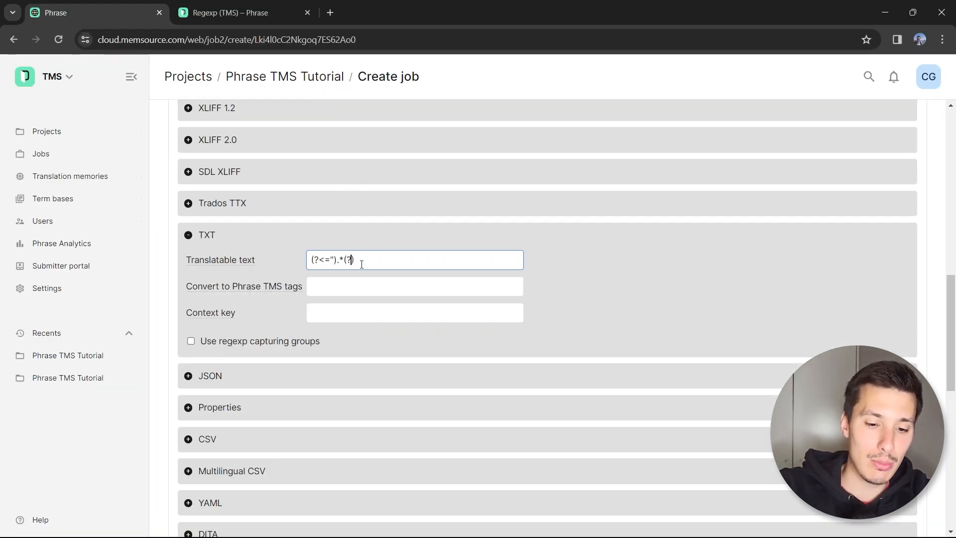
text(=)
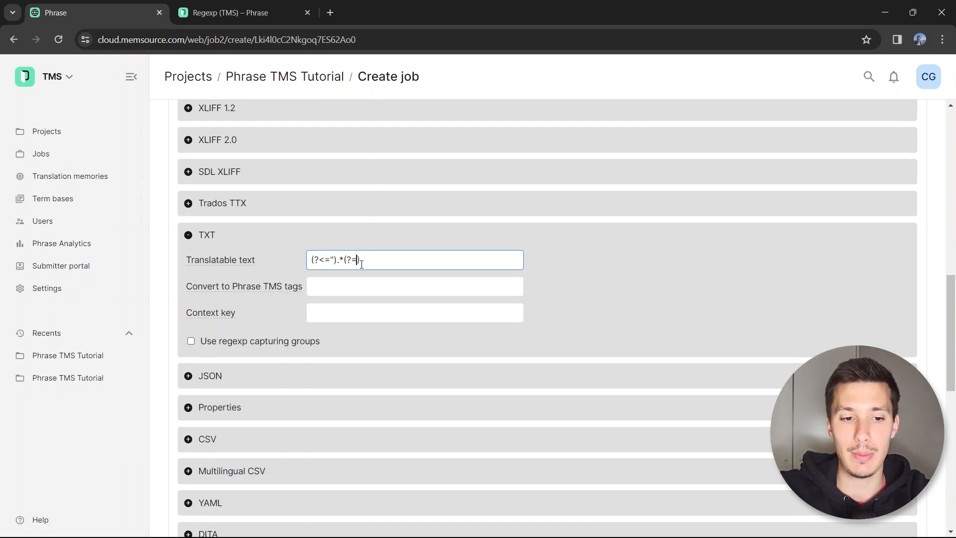
Review the .* and ?= parts of the TXT Translatable text expression
key(shift+Left)
key(shift+Left)
key(Left)
key(Left)
key(shift+Left)
key(shift+Left)
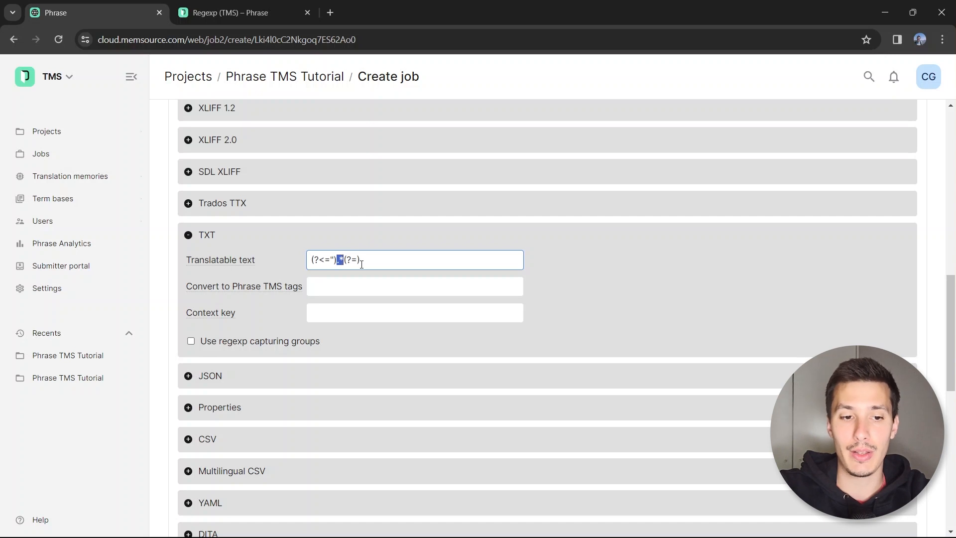
key(Right)
key(Right)
key(shift+Right)
key(shift+Right)
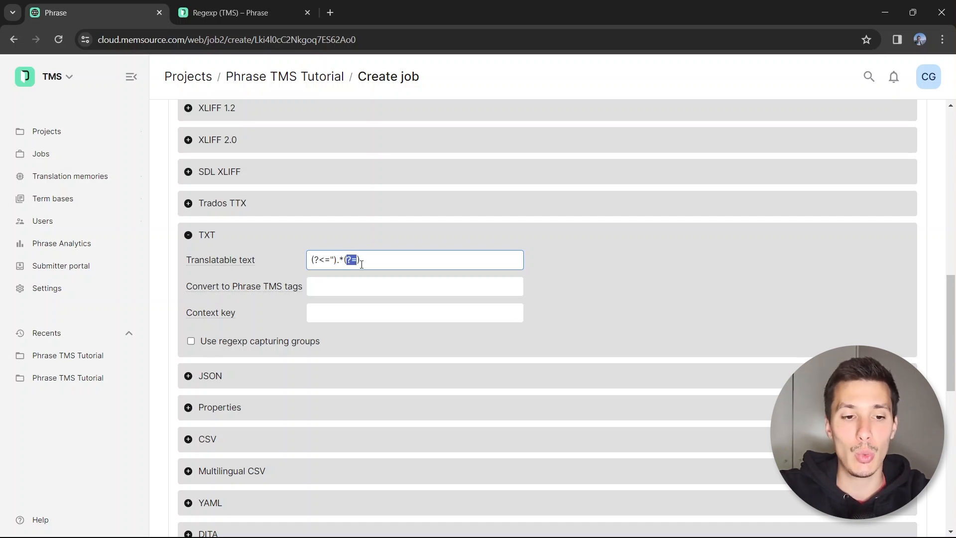
Add a quotation mark and an escaped closing parenthesis to the lookahead so the Translatable text reads (?<=").*(?="\))
key(Right)
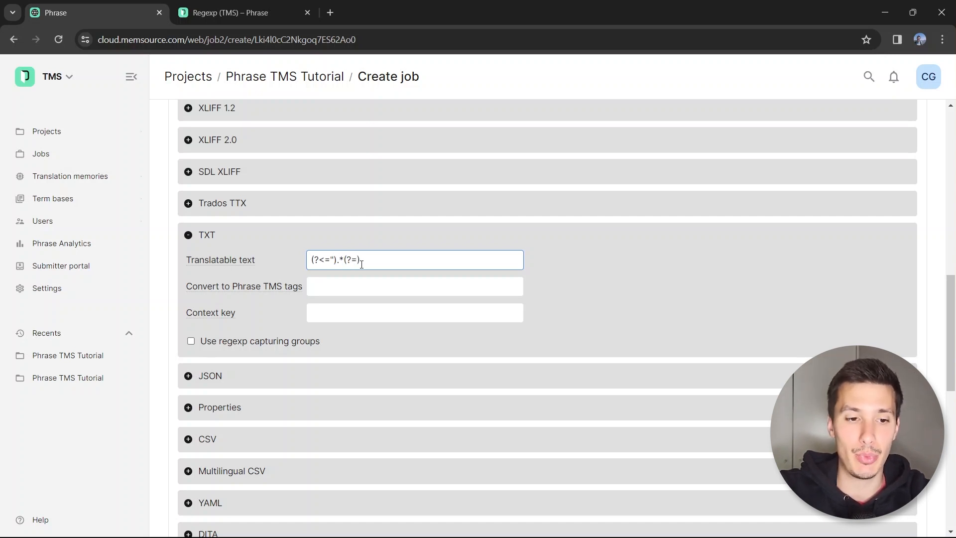
text(")
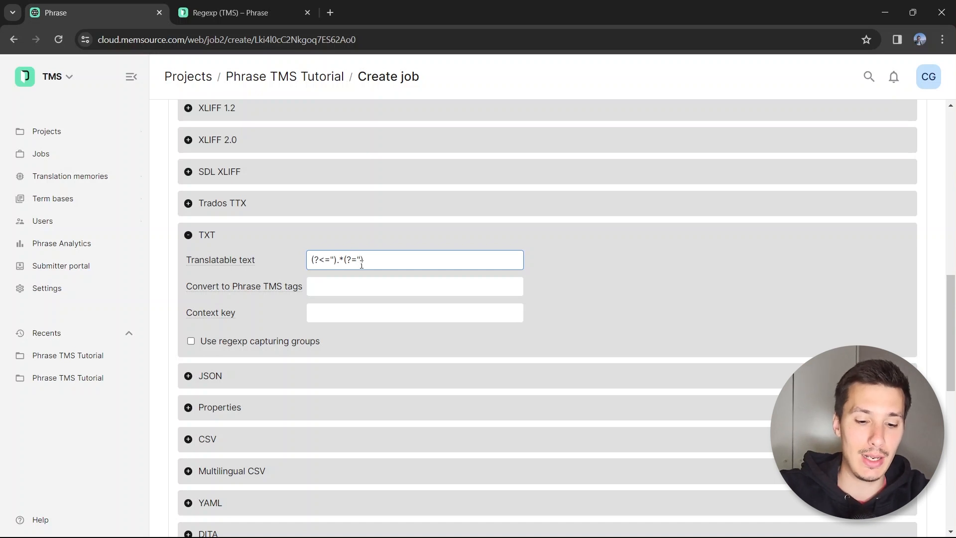
text(\))
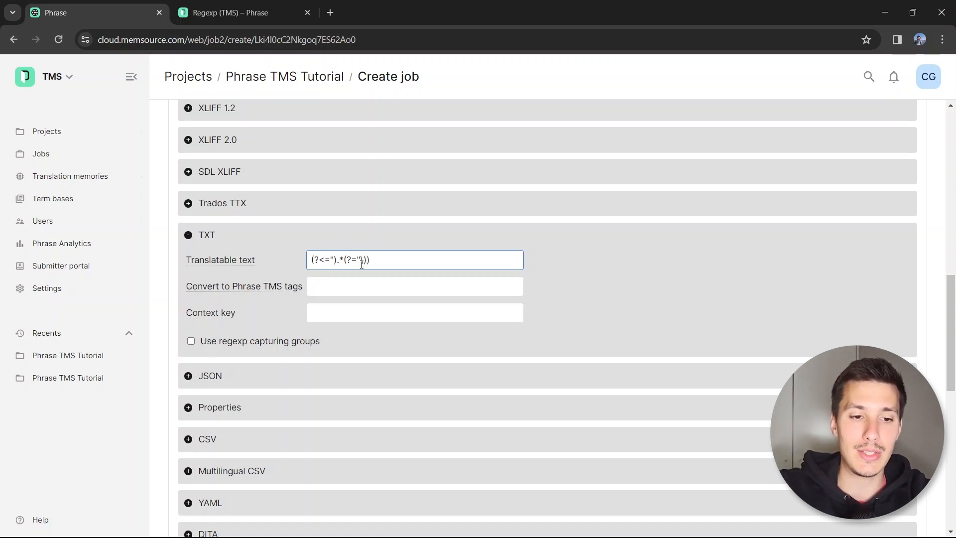
drag(368, 263, 361, 265)
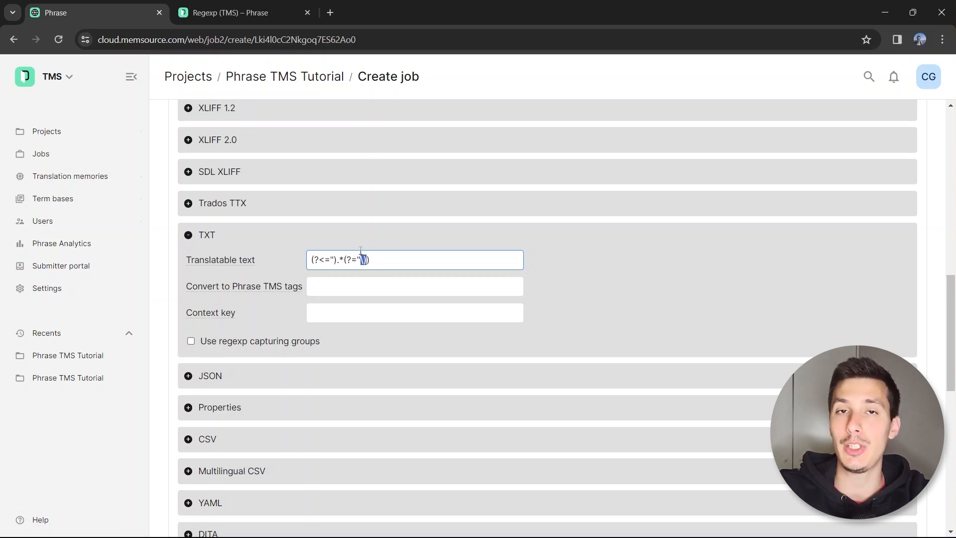
Check the closing parenthesis after the header text on line 1 of strings.txt in Notepad++ and return to the job page
key(alt+Tab)
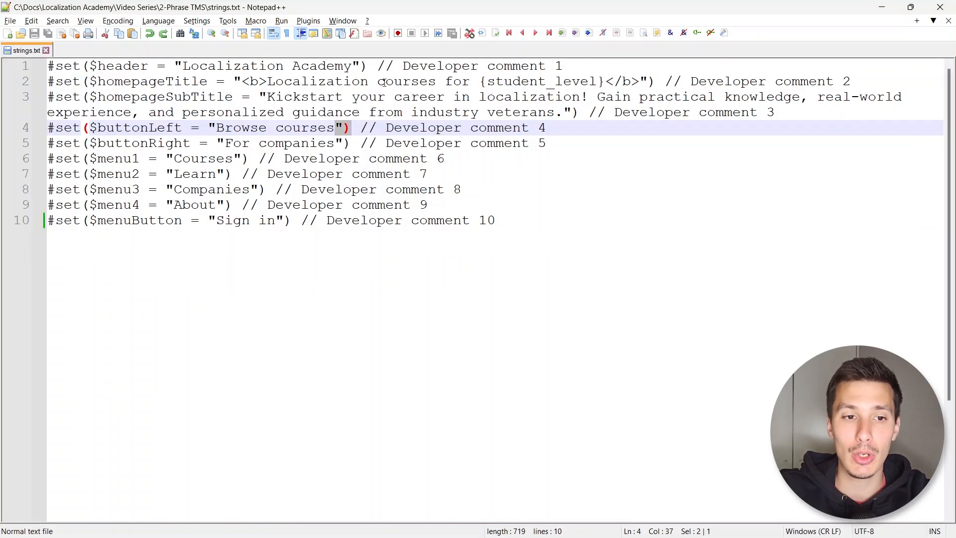
click(369, 67)
click(363, 68)
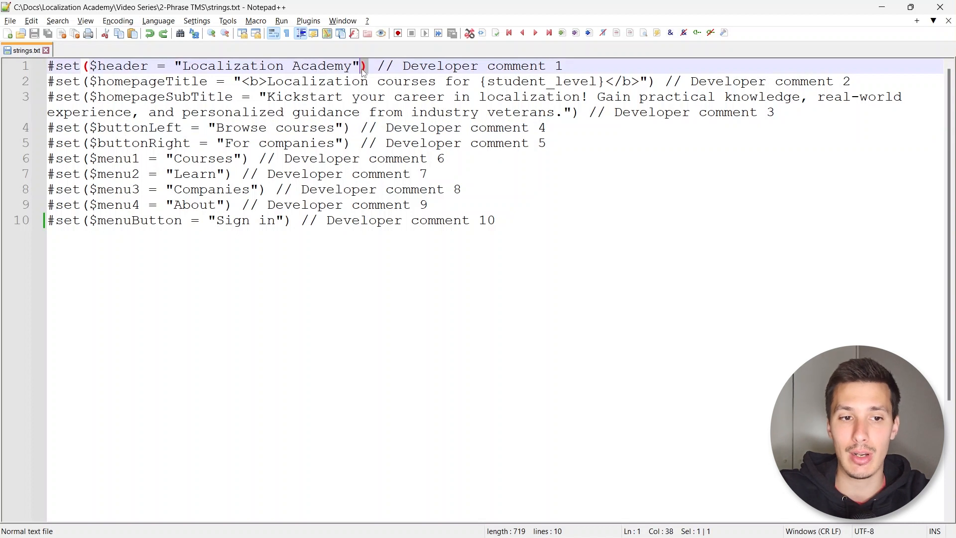
key(alt+Tab)
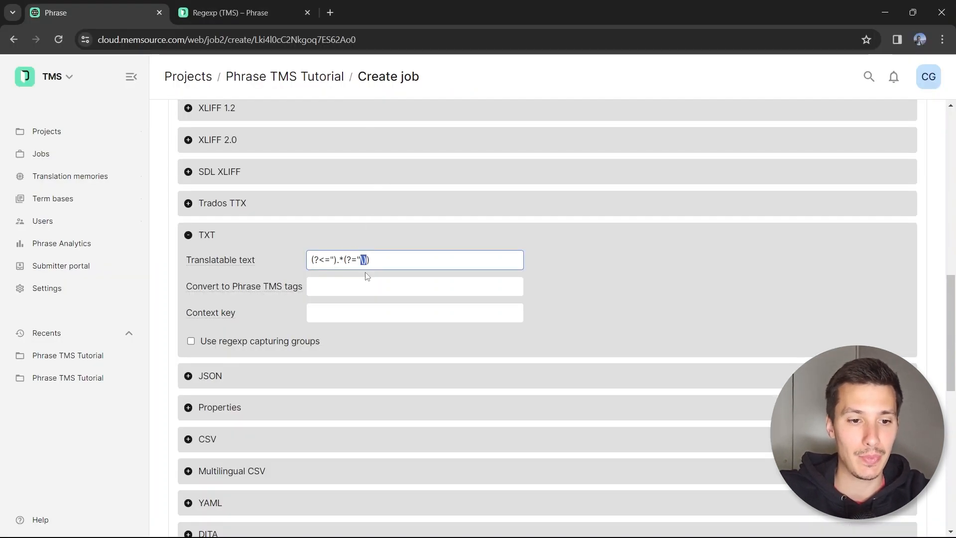
Copy the Translatable text expression and search strings.txt in Notepad++ for (?<=").*(?="\)), stepping through the first two matches
drag(386, 259, 309, 260)
key(ctrl+c)
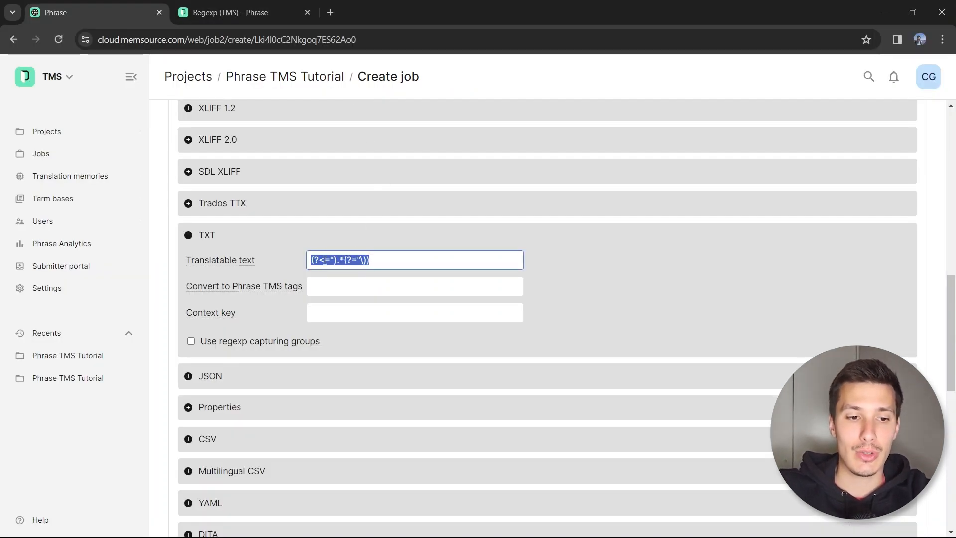
key(alt+Tab)
double_click(58, 67)
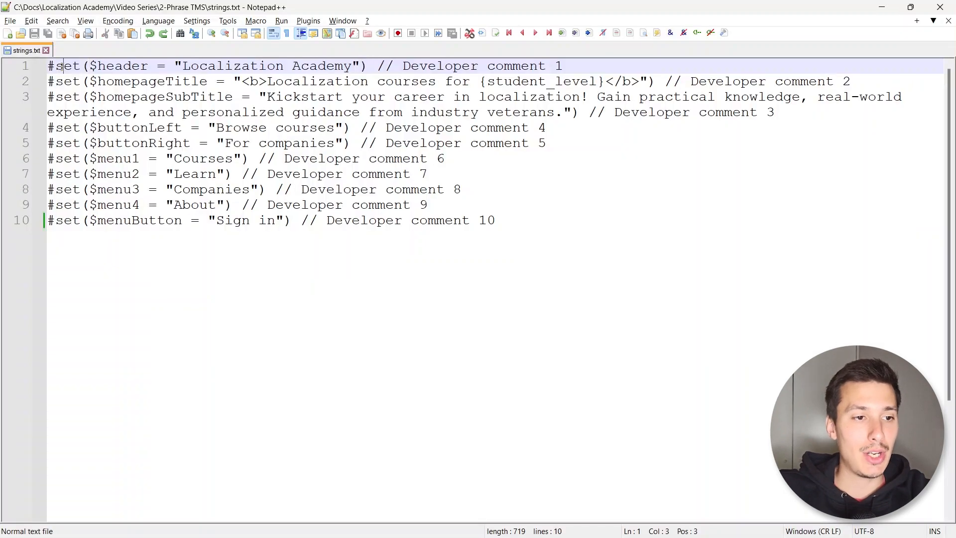
key(ctrl+f)
key(ctrl+v)
click(595, 277)
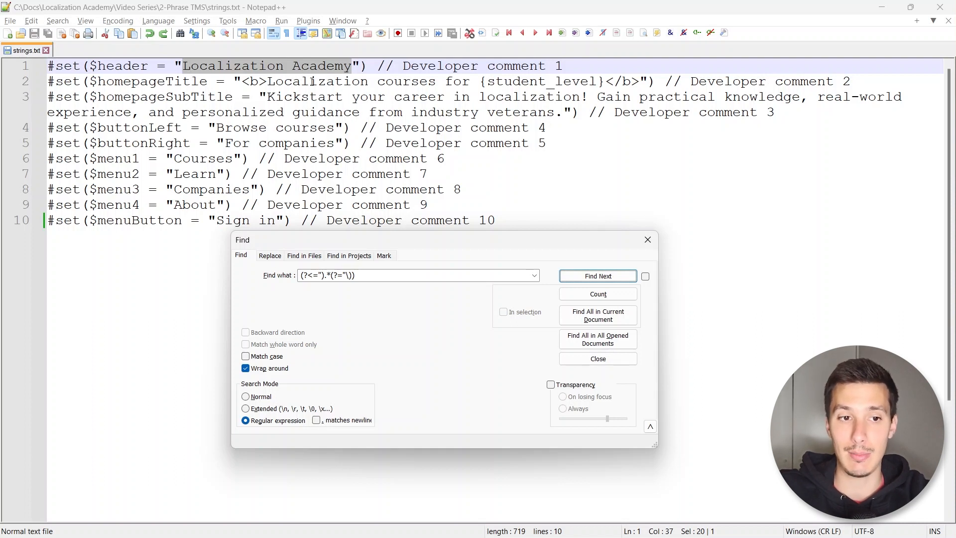
click(601, 275)
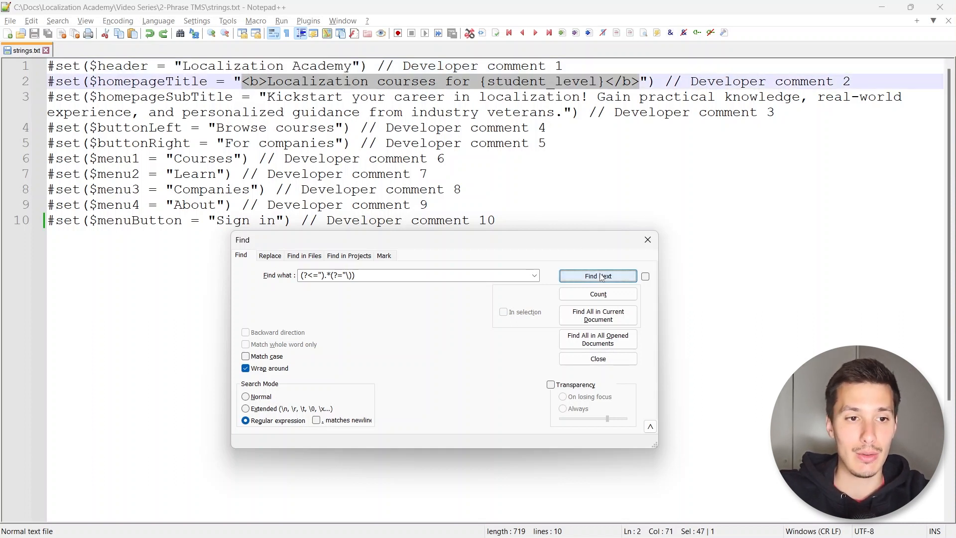
List all matches of the expression in the current document and examine the line 2 match in the search results
click(602, 317)
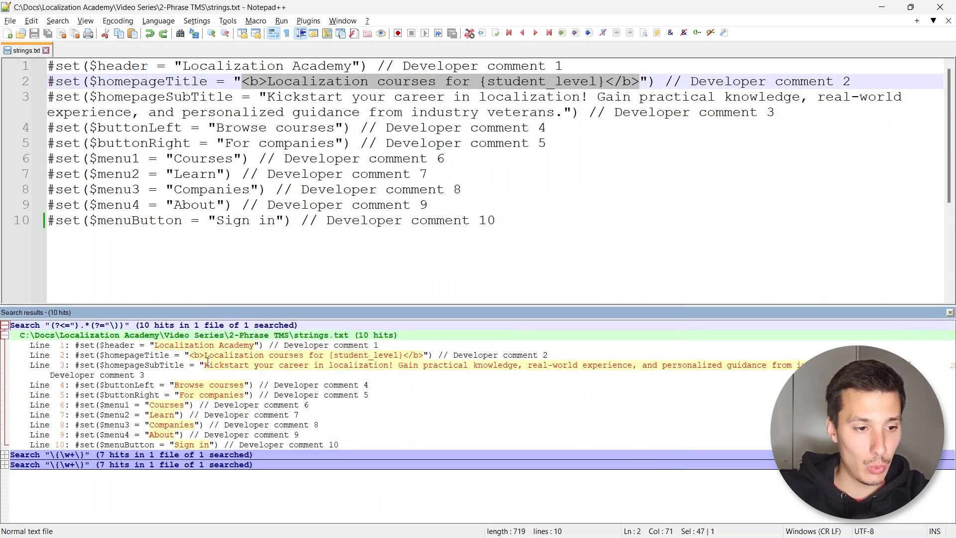
drag(189, 355, 424, 355)
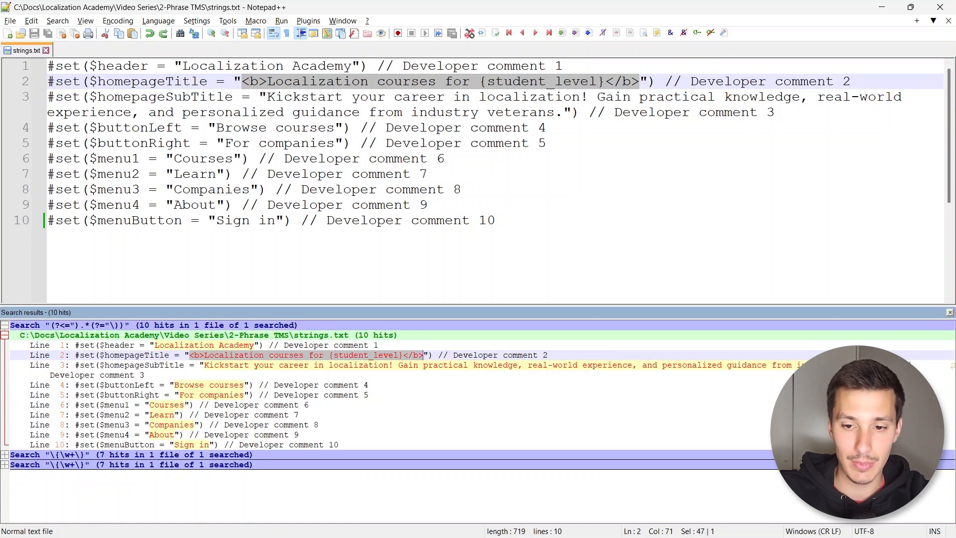
click(423, 375)
click(847, 355)
click(846, 335)
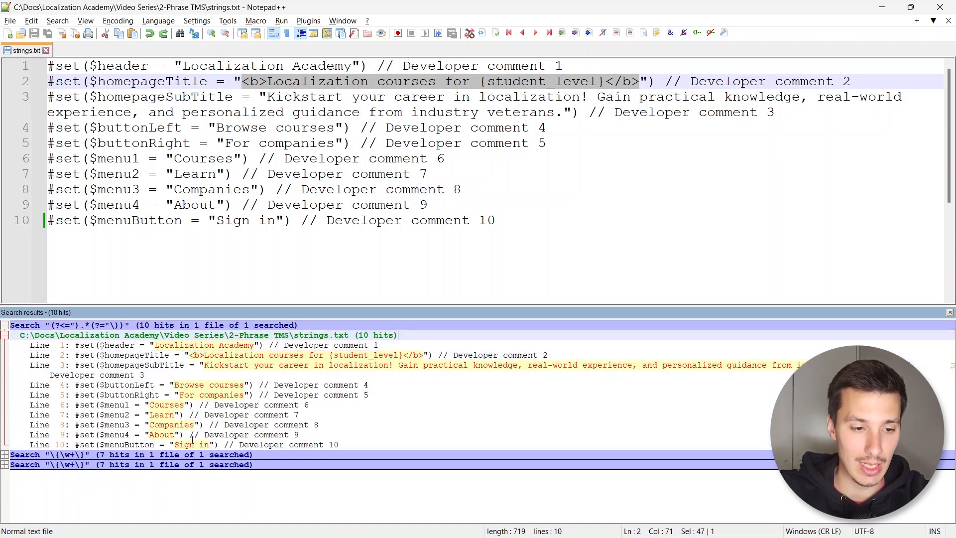
Return to the job page in Chrome and review the lookahead and lookbehind groups of the TXT Translatable text expression
key(alt+Tab)
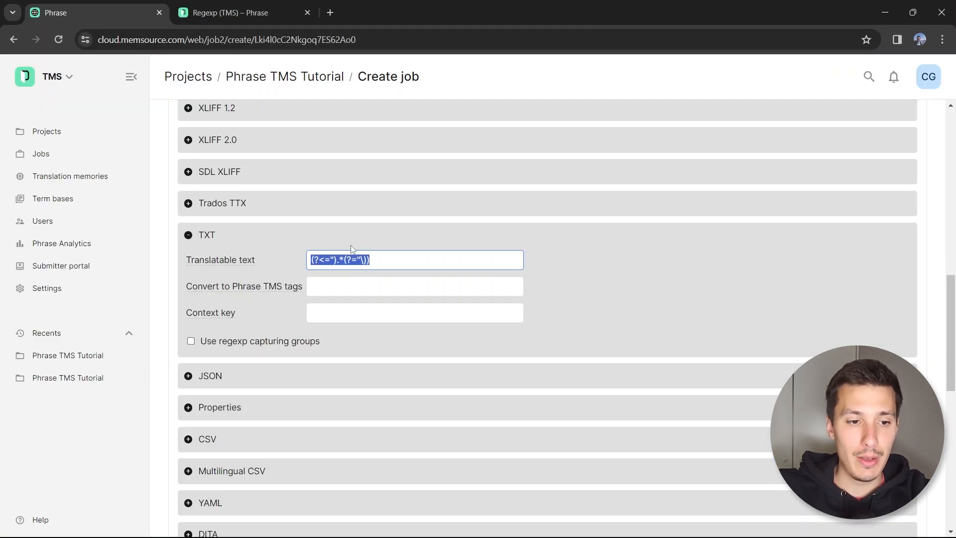
click(279, 277)
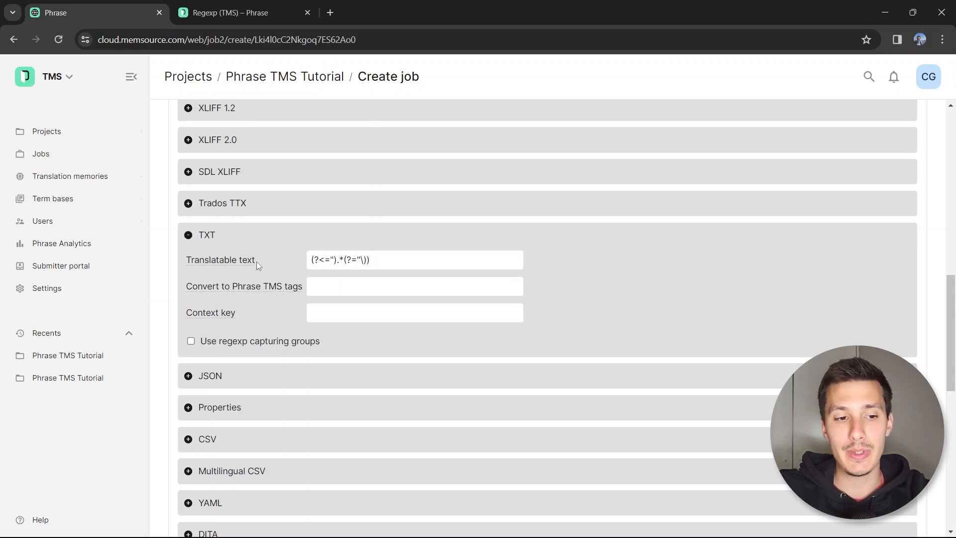
mouse_move(255, 262)
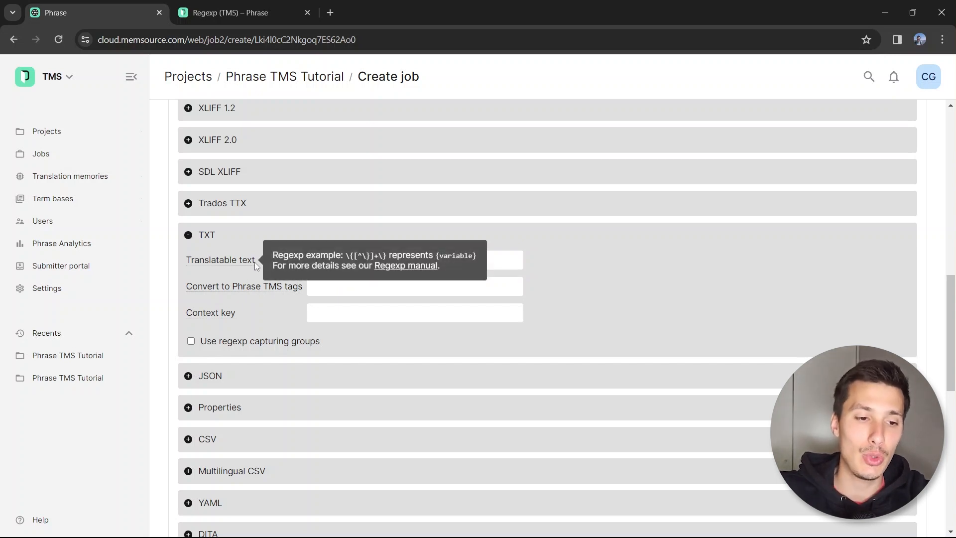
click(325, 285)
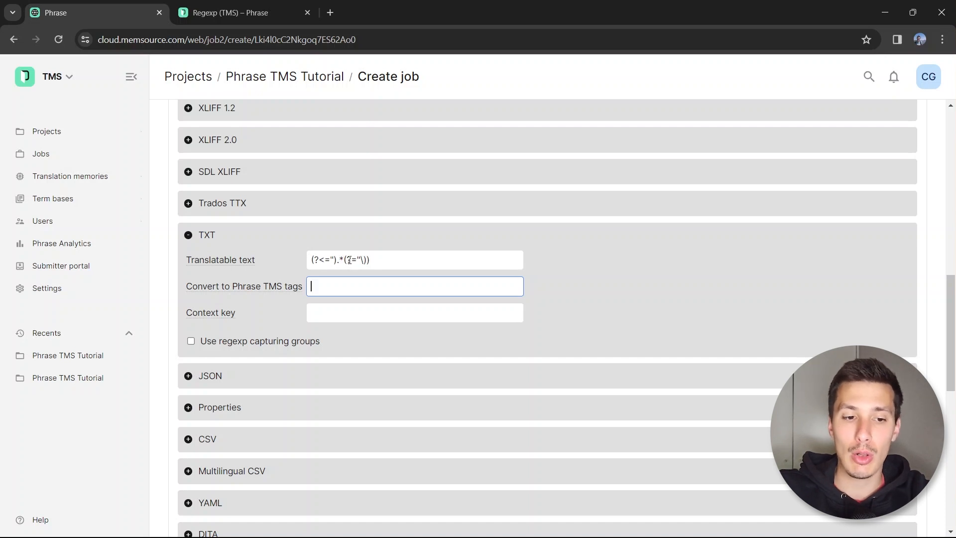
drag(347, 260, 371, 260)
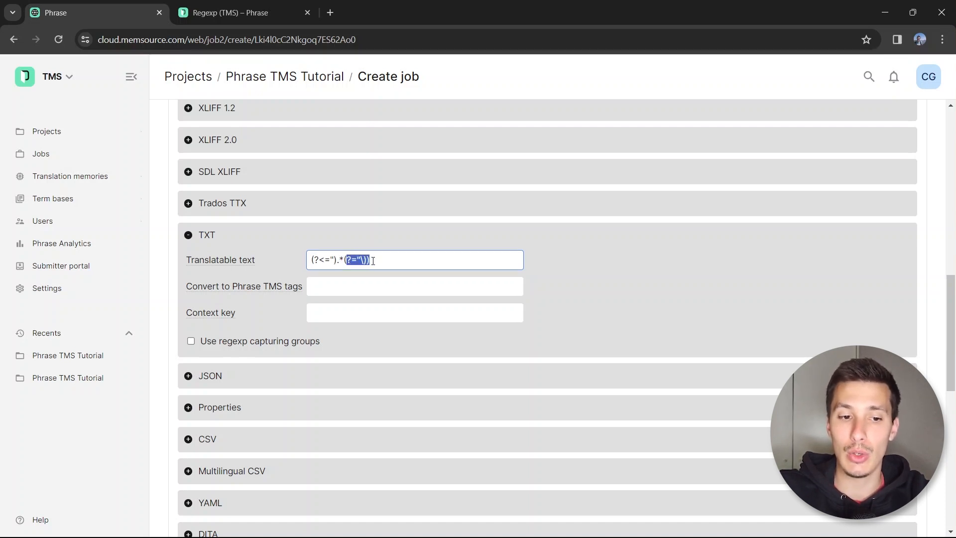
drag(313, 259, 337, 259)
click(337, 260)
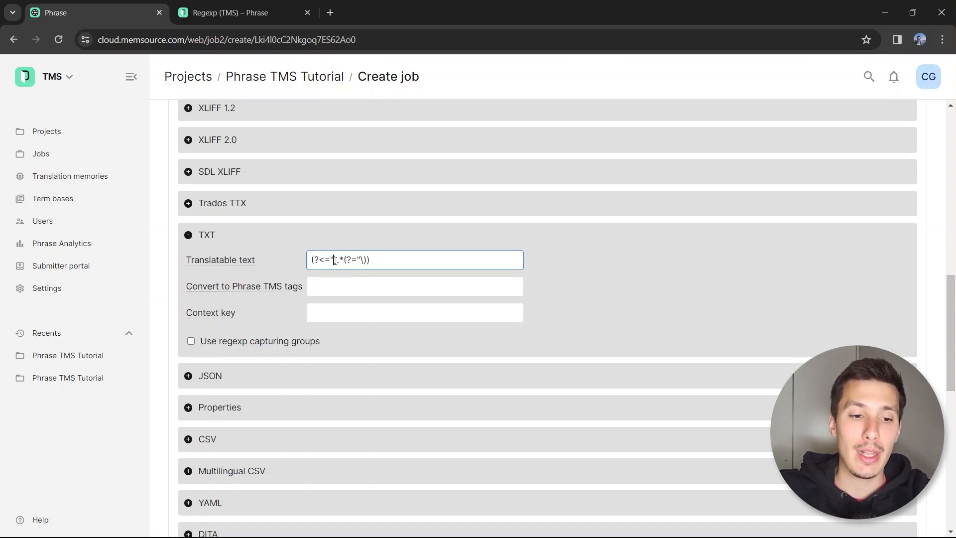
drag(334, 259, 326, 261)
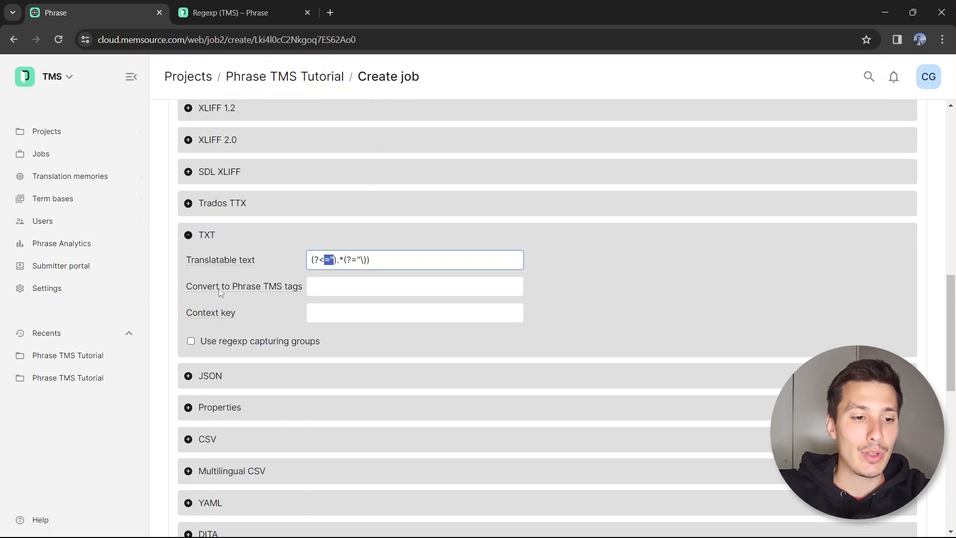
Examine the <b> and </b> tags and the {student_level} placeholder on line 2 of strings.txt in Notepad++
mouse_move(220, 290)
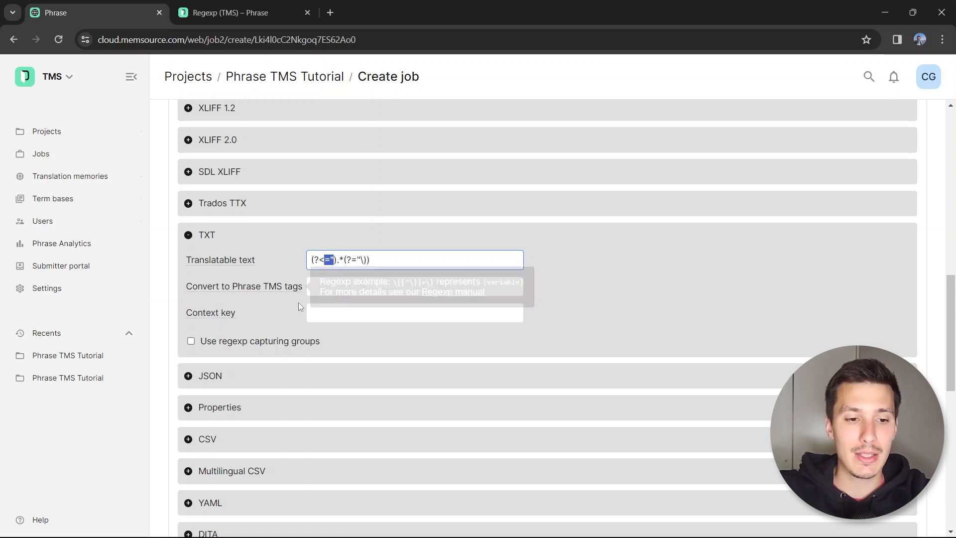
click(325, 289)
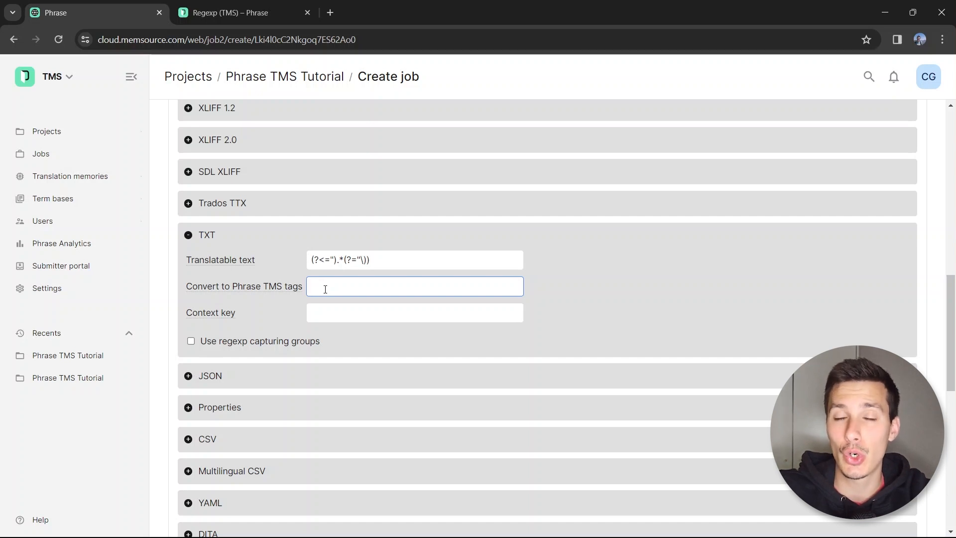
key(alt+Tab)
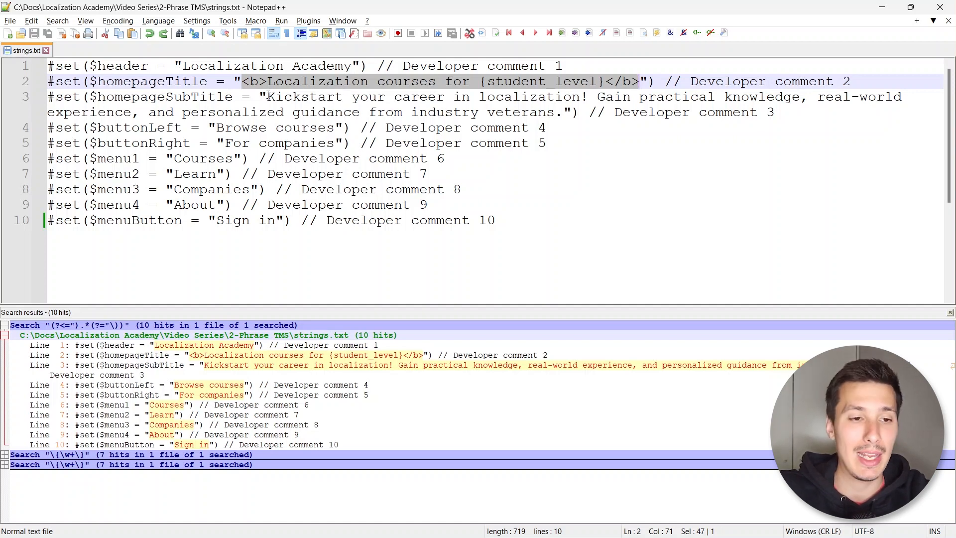
click(261, 96)
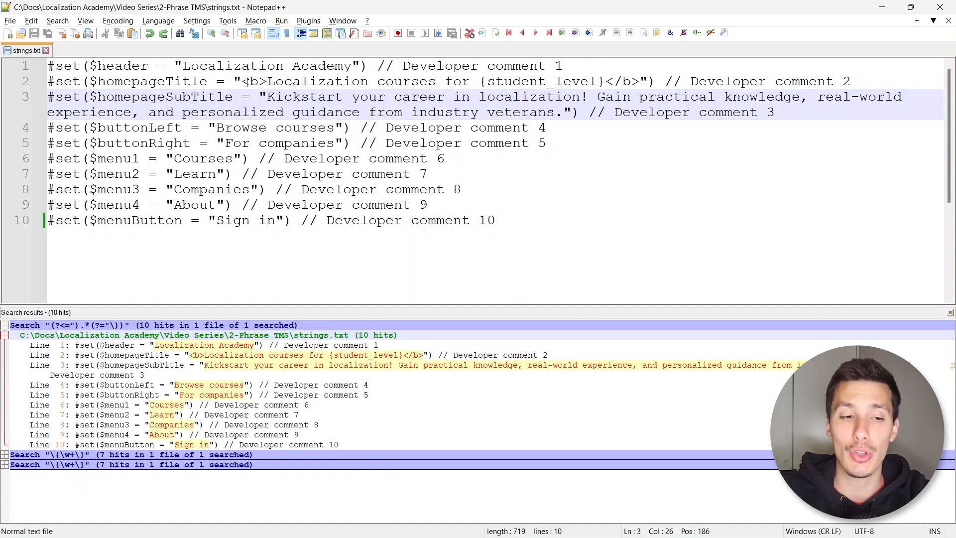
drag(242, 81, 259, 82)
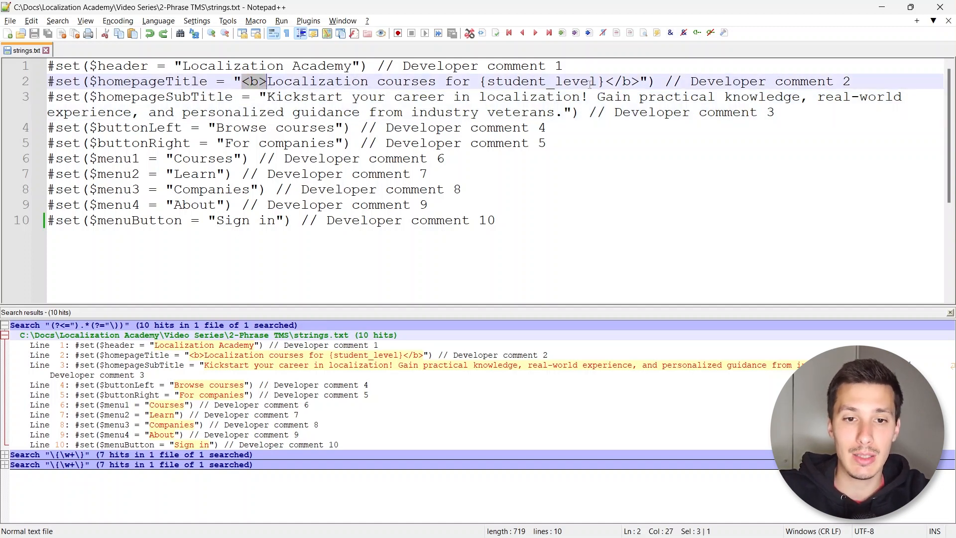
drag(605, 81, 640, 81)
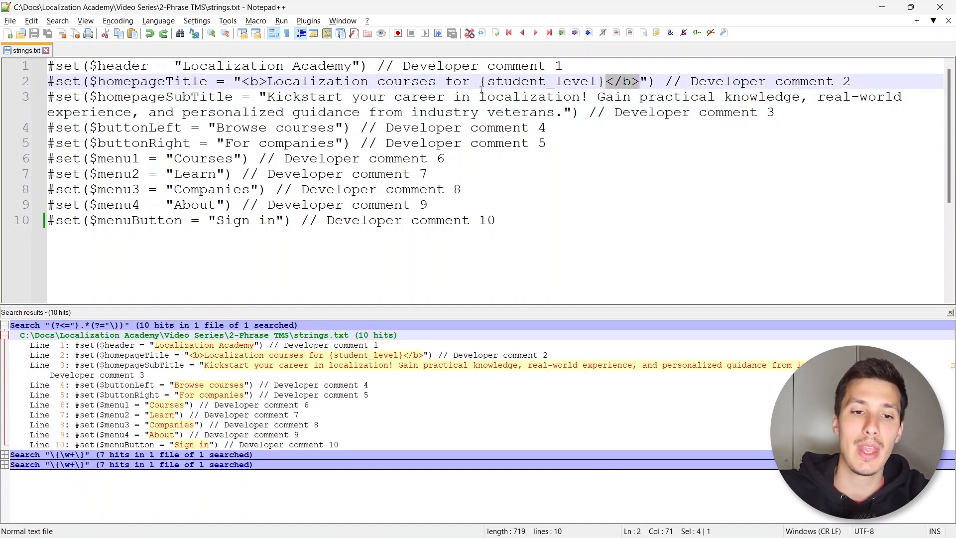
drag(480, 81, 605, 81)
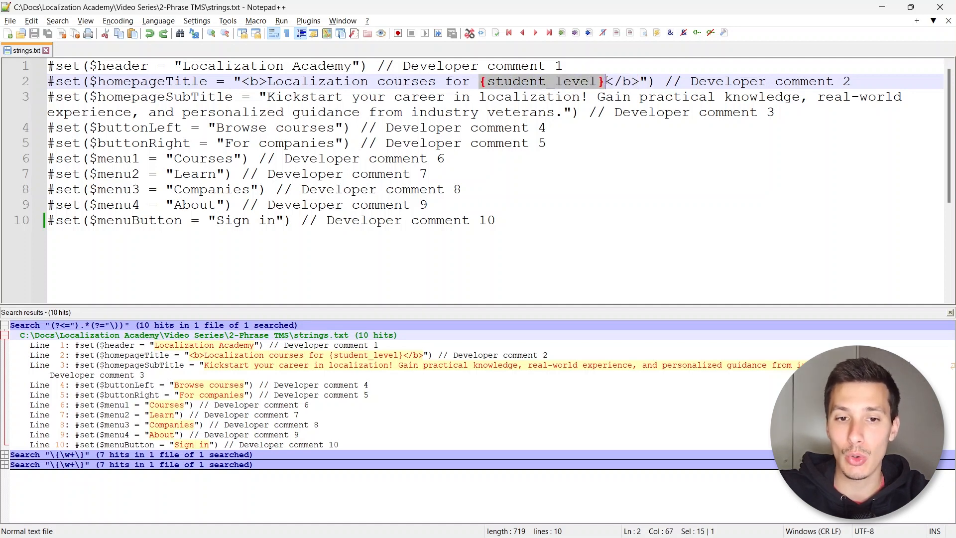
click(487, 81)
drag(603, 81, 598, 82)
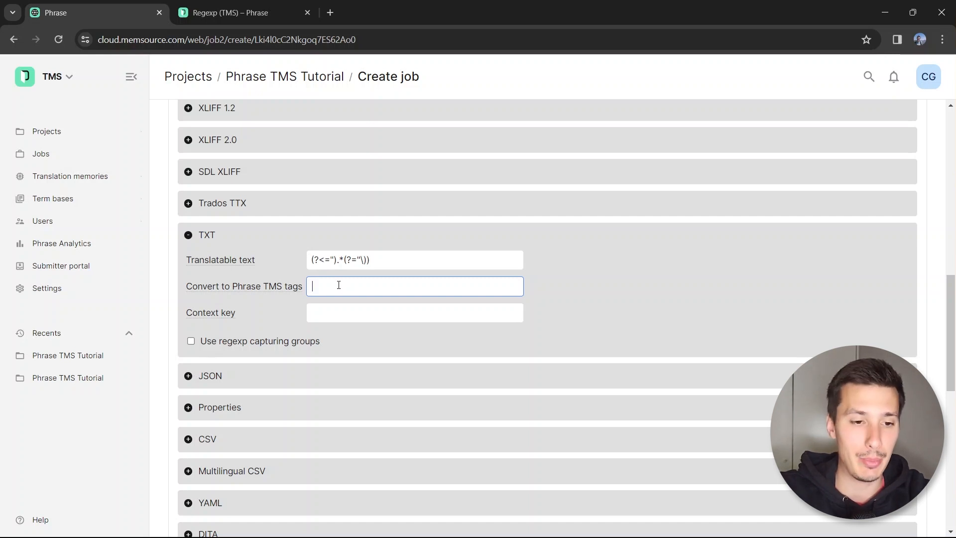
Start the TXT Convert to Phrase TMS tags expression on the job page in Chrome with <[]
text([])
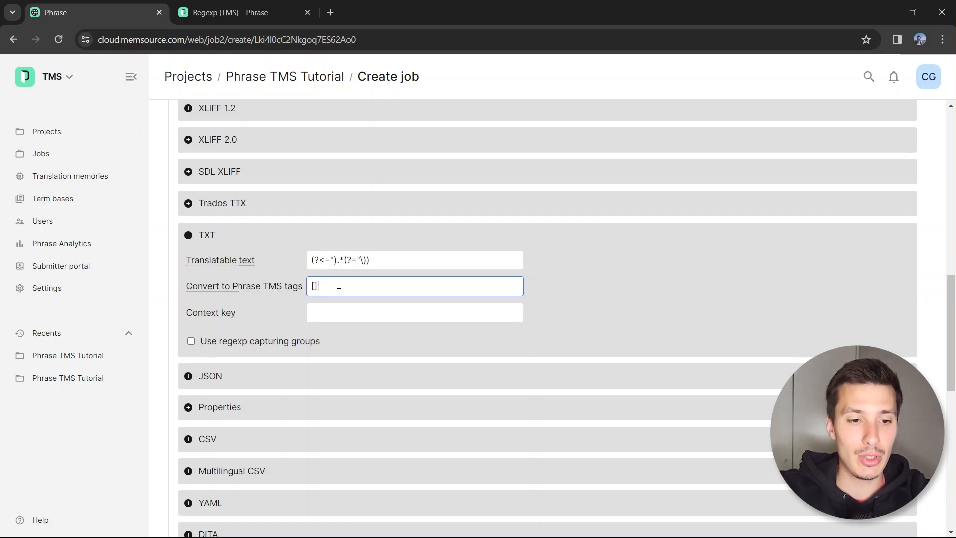
key(alt+Tab)
key(alt+Tab)
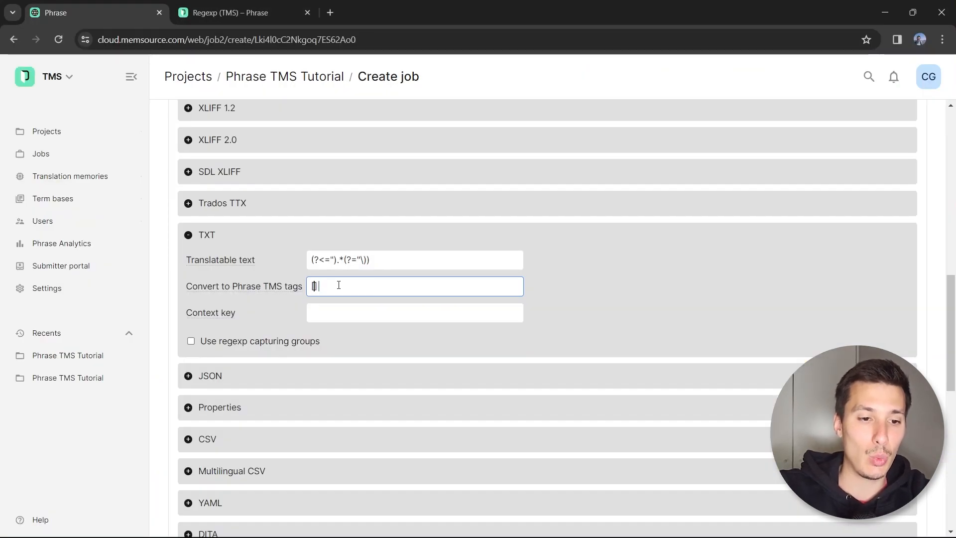
key(Home)
text(<)
key(ctrl+a)
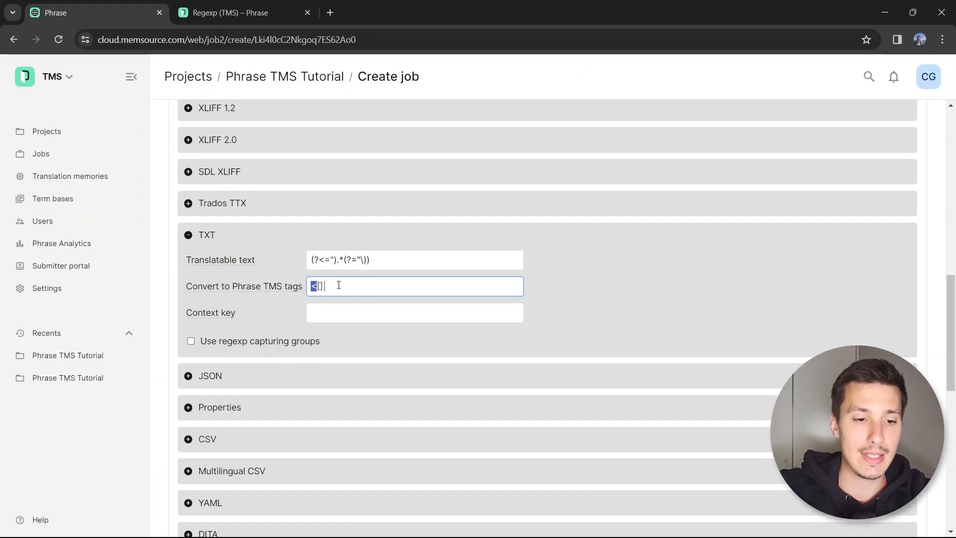
Check the opening angle brackets of both bold tags on line 2 in Notepad++ and return to the job page
key(alt+Tab)
click(244, 82)
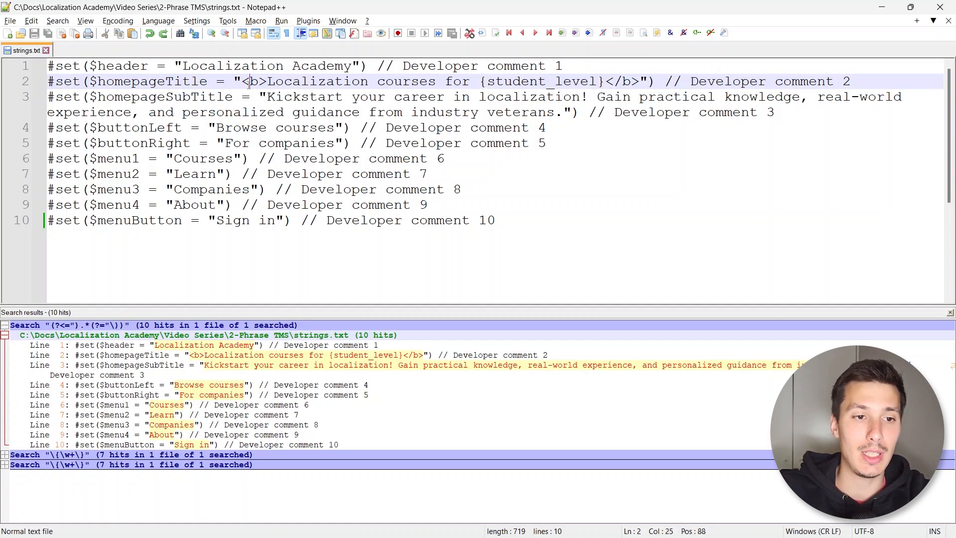
click(608, 82)
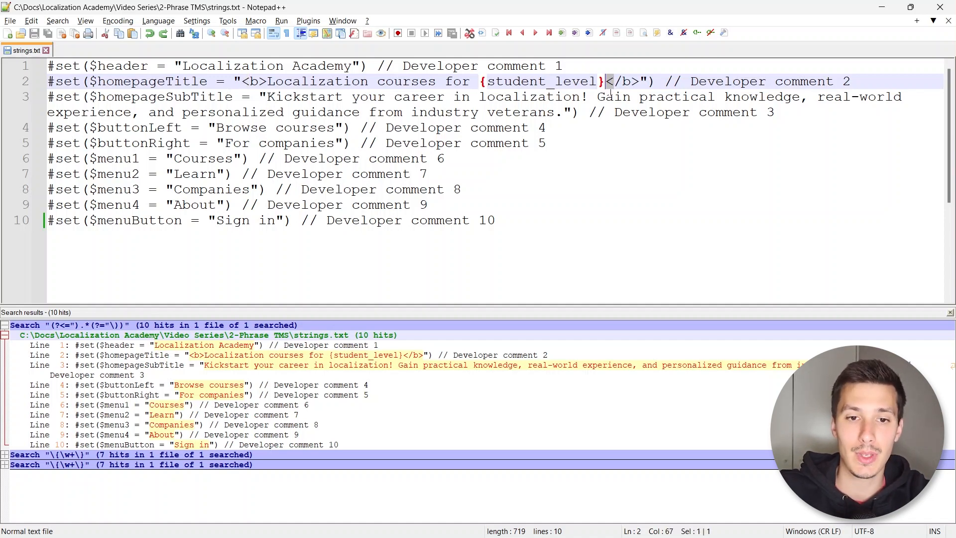
key(alt+Tab)
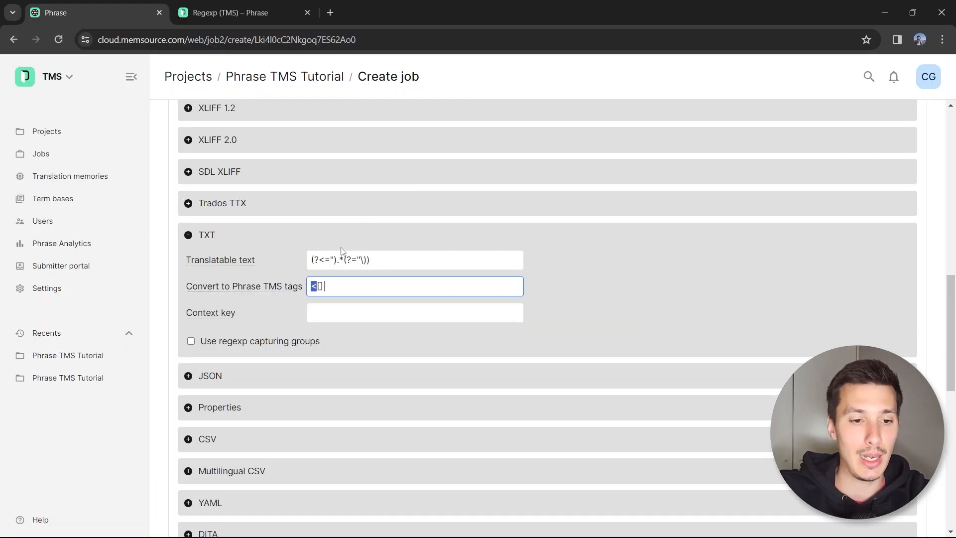
Complete the Convert to Phrase TMS tags expression as <[^>]+>
click(328, 285)
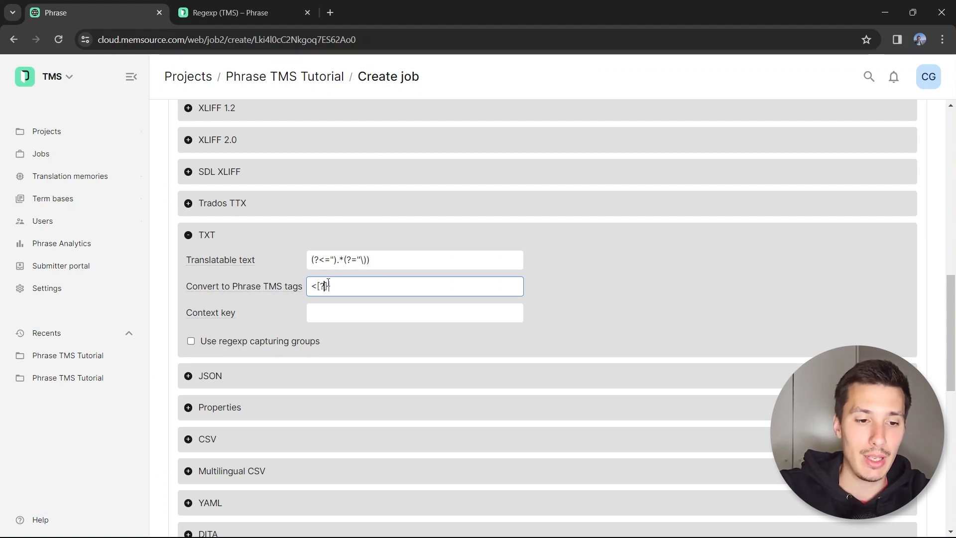
text(^>])
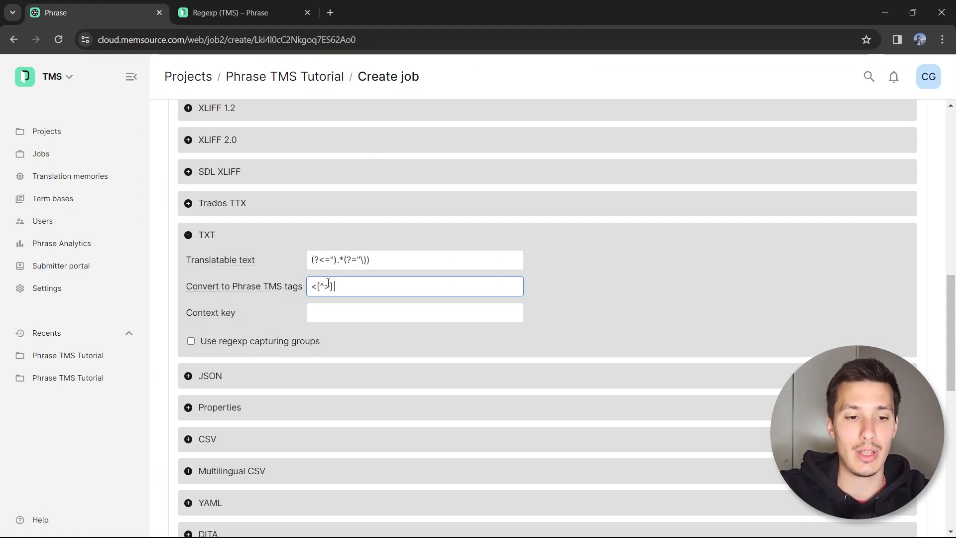
text(+)
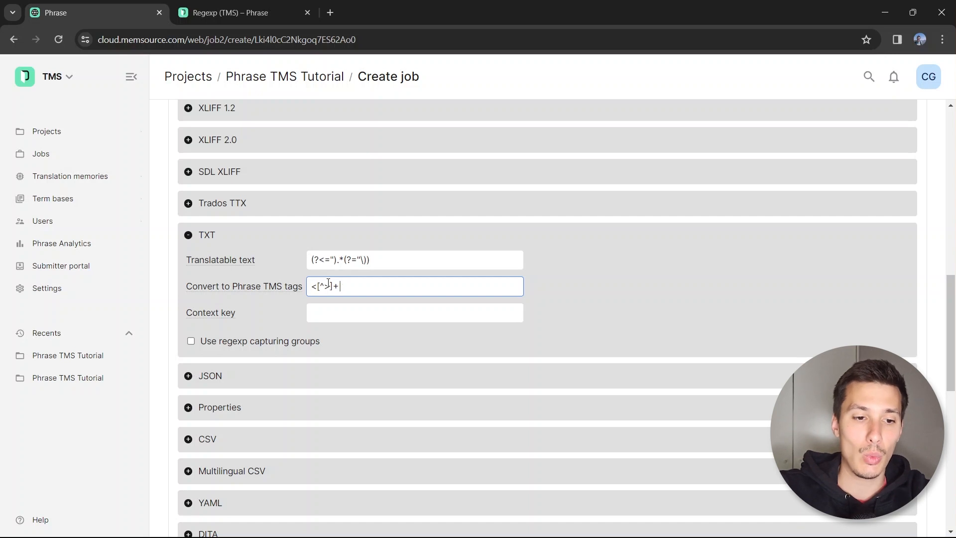
text(>)
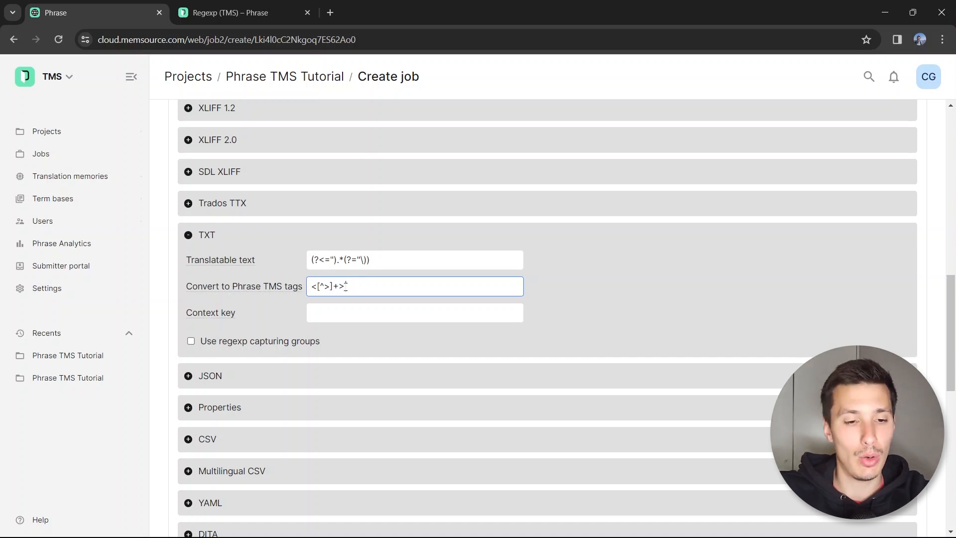
Copy the tags expression and search strings.txt in Notepad++ for <[^>]+>, stepping through the first two matches
drag(311, 287, 345, 288)
key(ctrl+c)
key(alt+Tab)
key(ctrl+f)
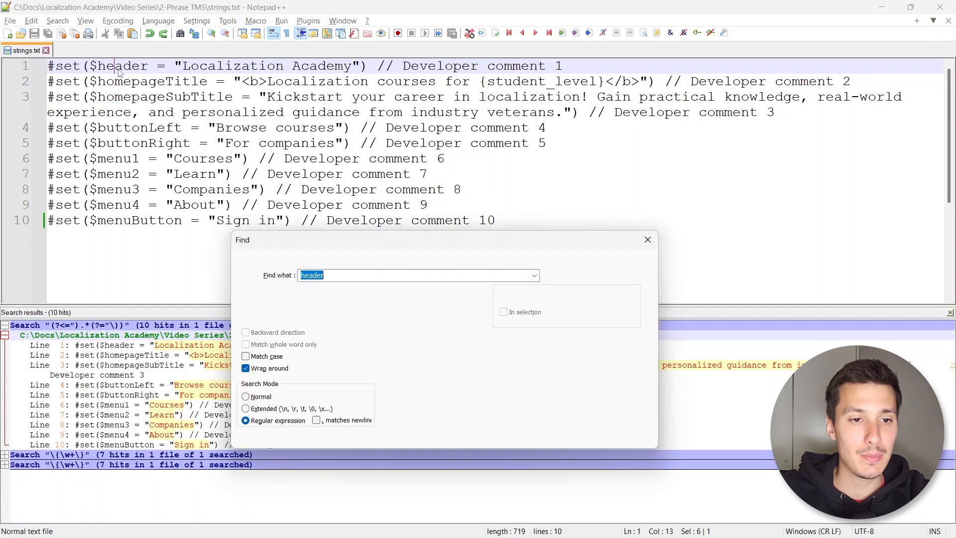
key(ctrl+v)
key(Return)
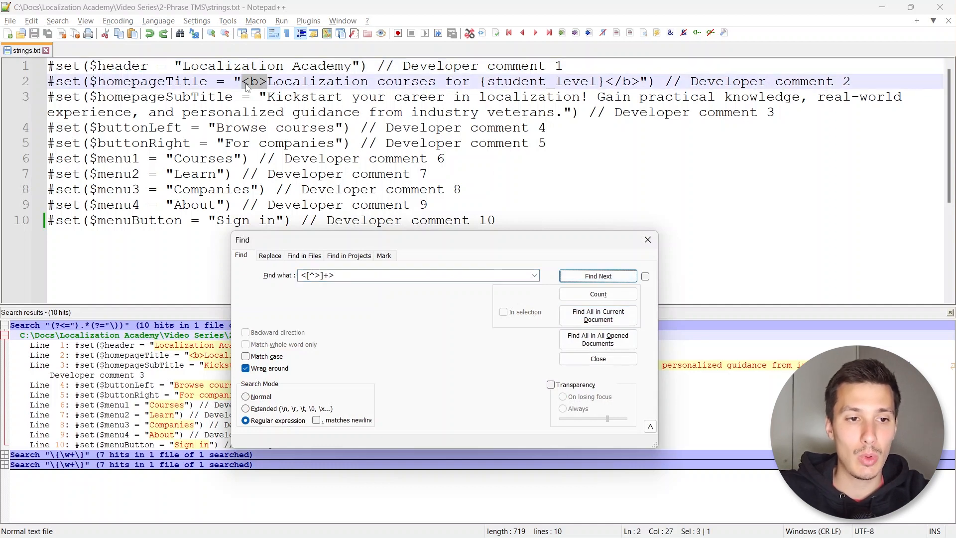
click(591, 275)
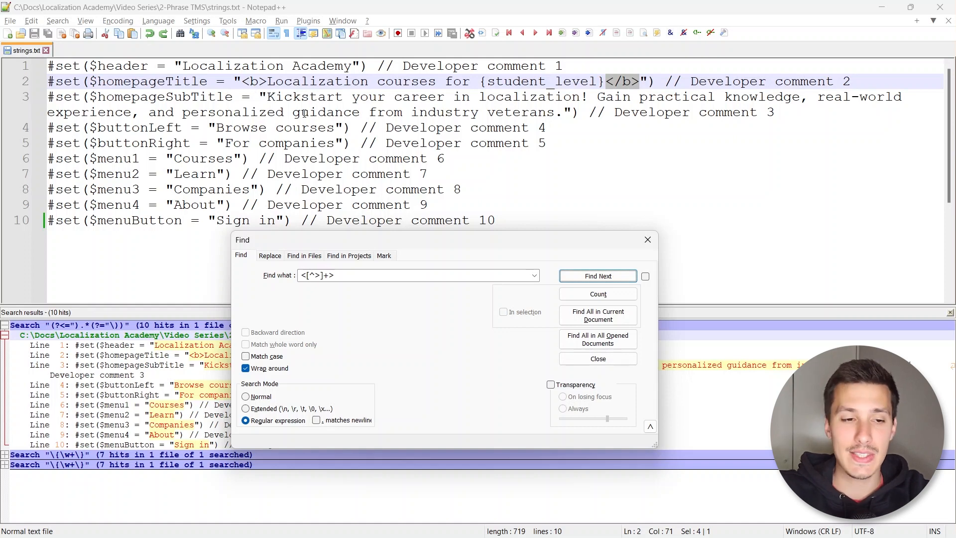
drag(595, 244, 597, 221)
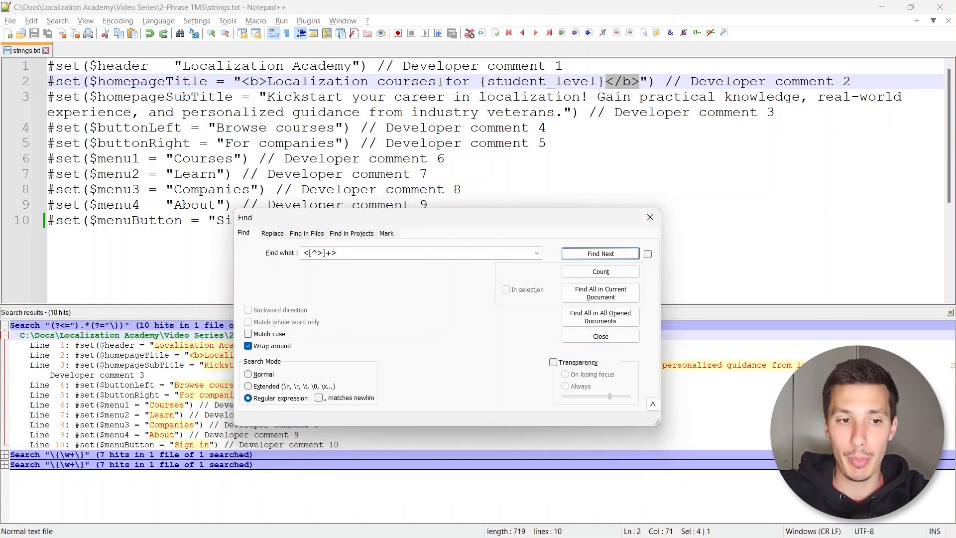
click(650, 217)
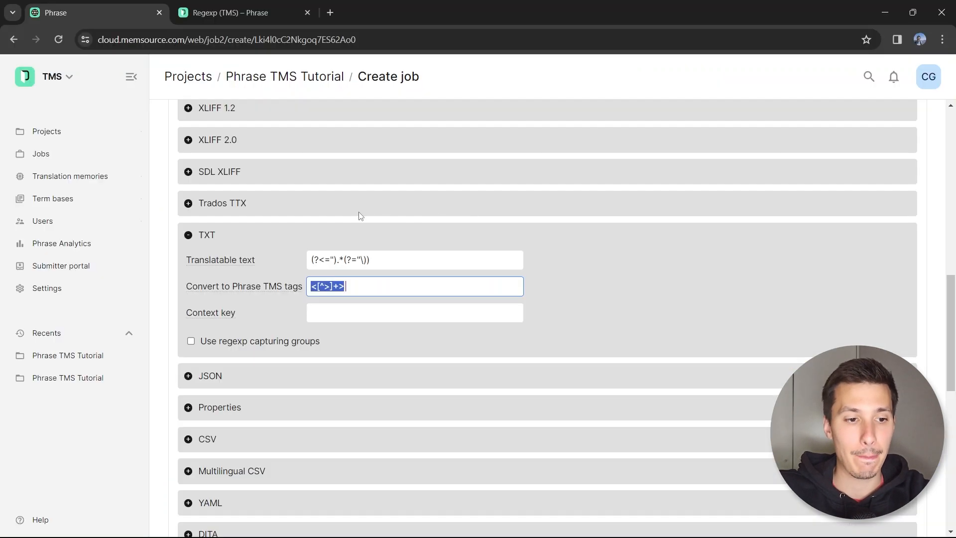
Review the negated character class, the plus quantifier and the closing bracket of the tags expression on the job page
click(329, 286)
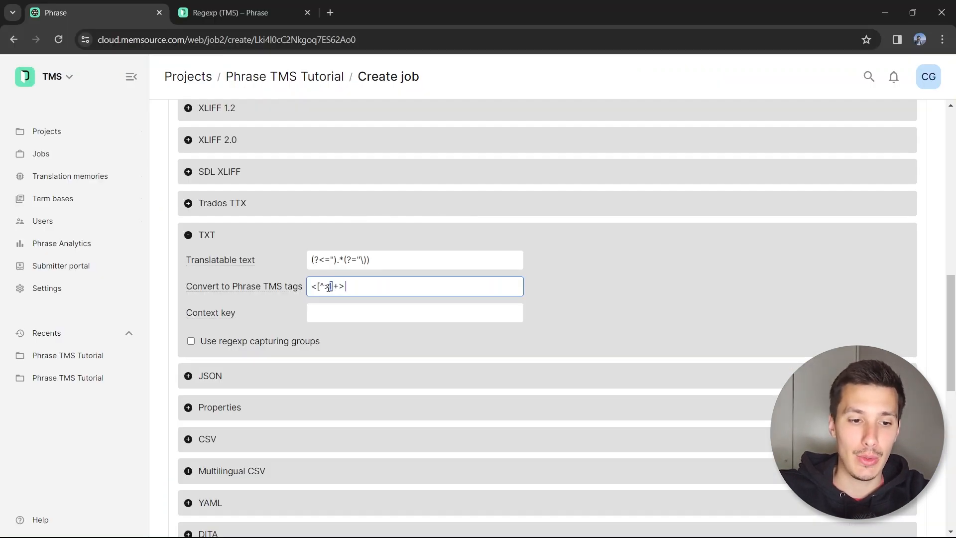
drag(329, 287, 319, 288)
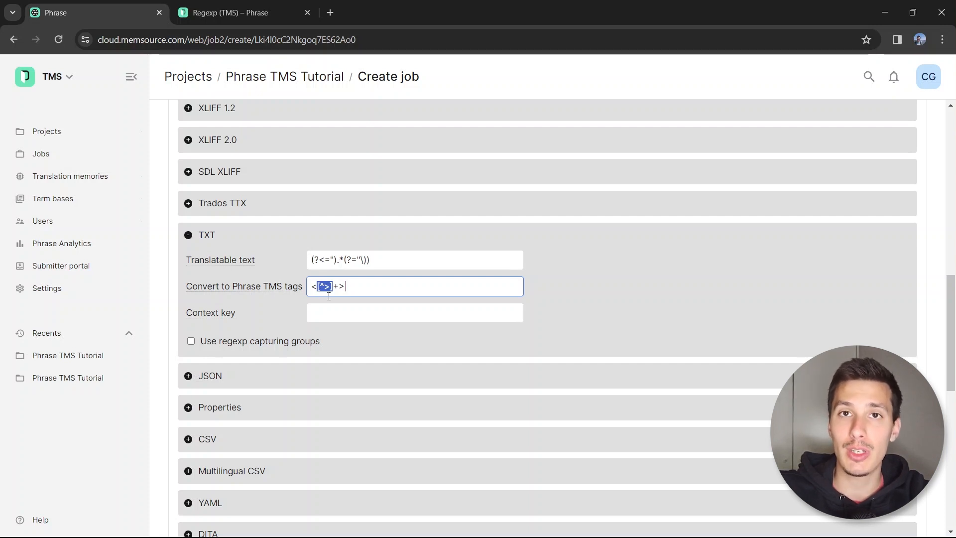
click(325, 288)
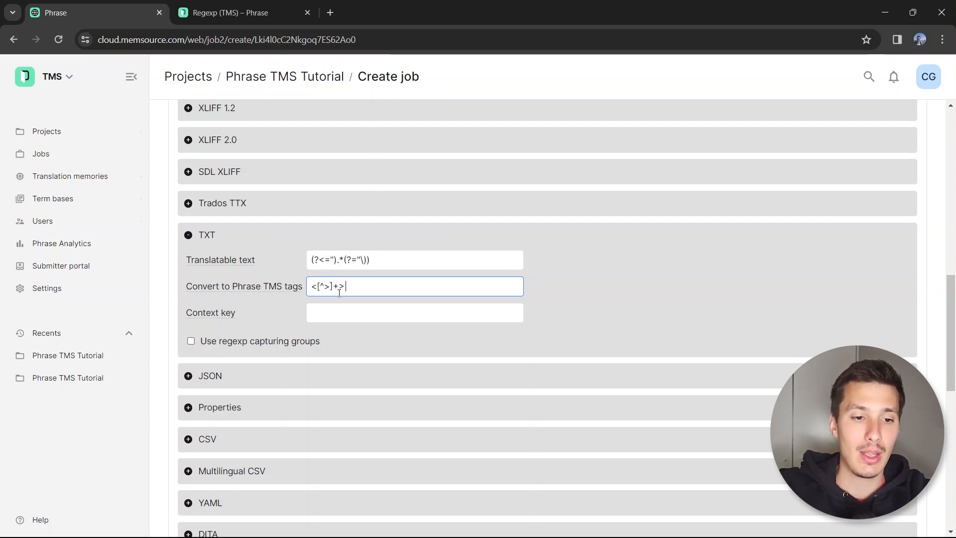
key(shift+Left)
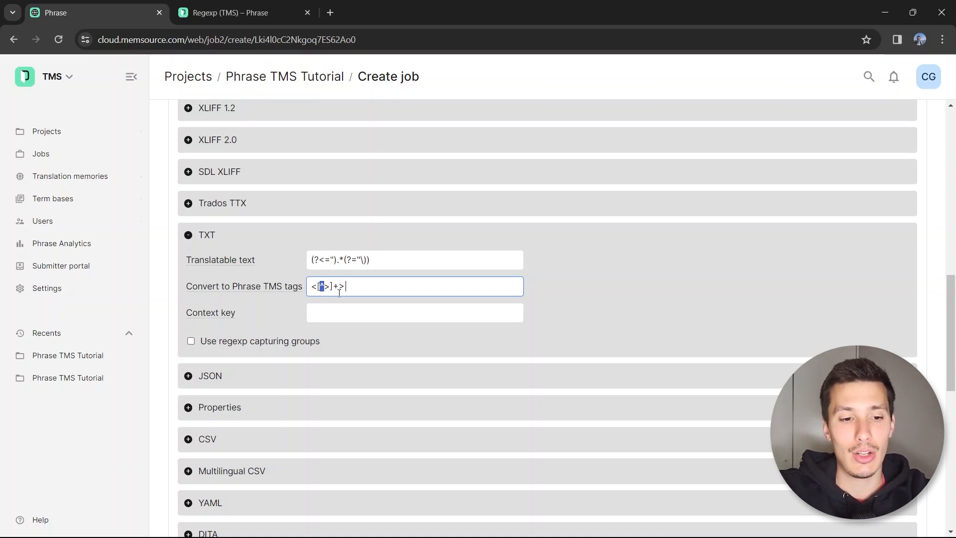
key(Right)
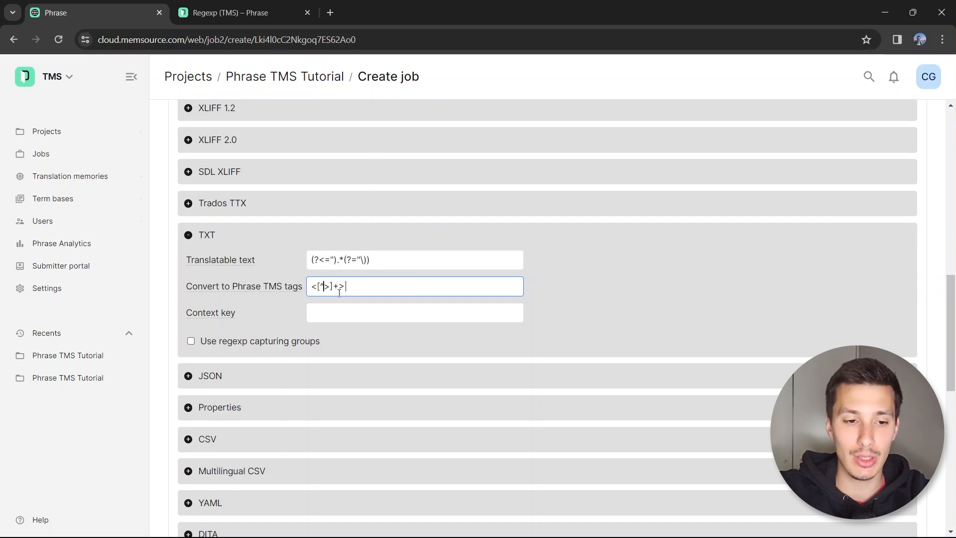
key(shift+Right)
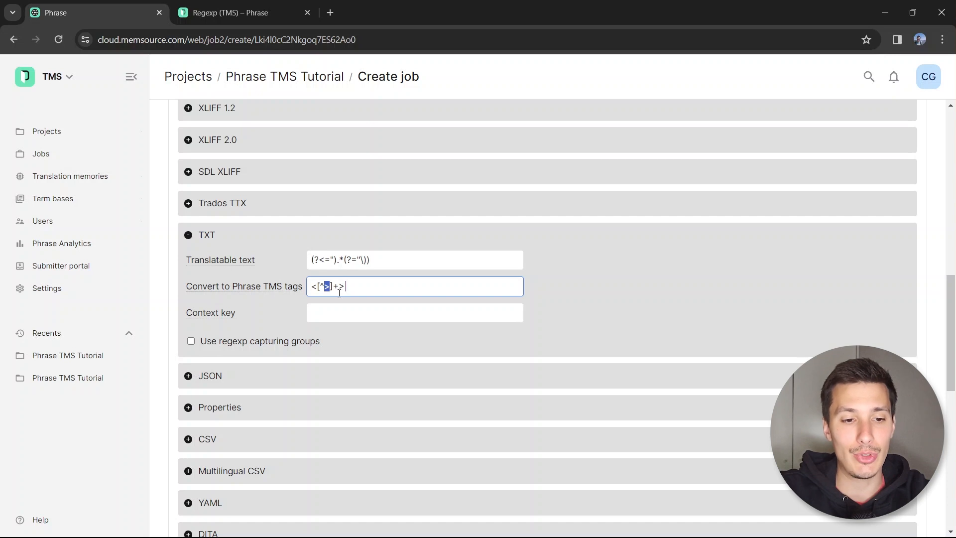
key(Right)
key(Right)
key(shift+Right)
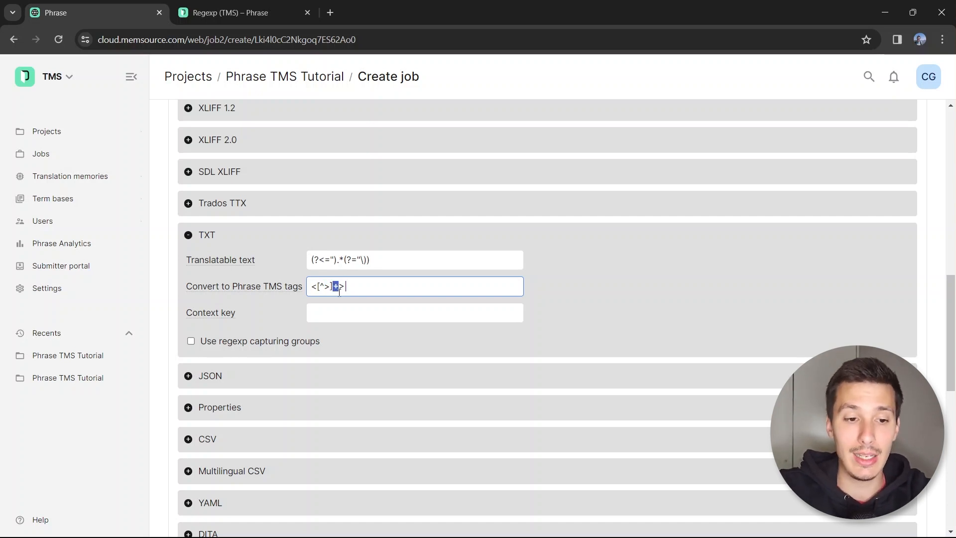
key(Right)
key(shift+Right)
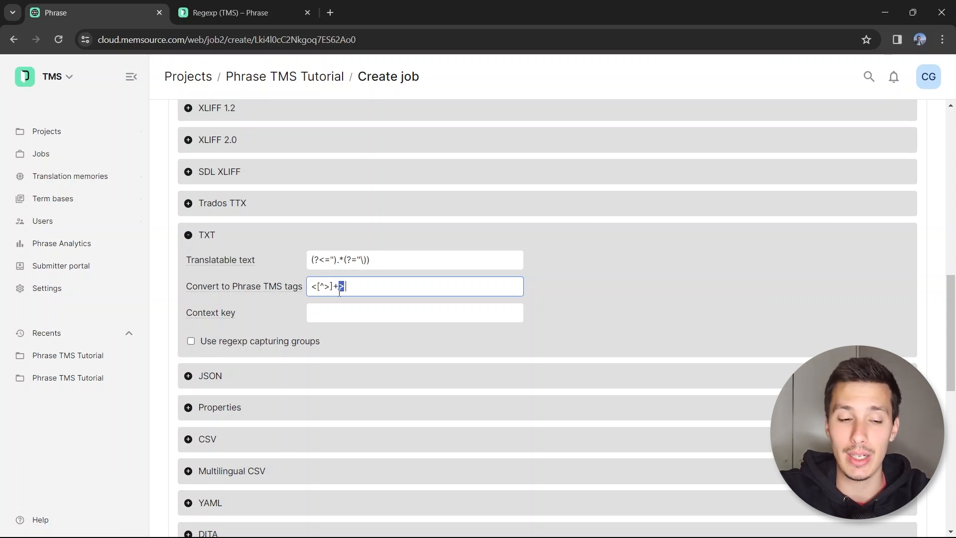
key(Right)
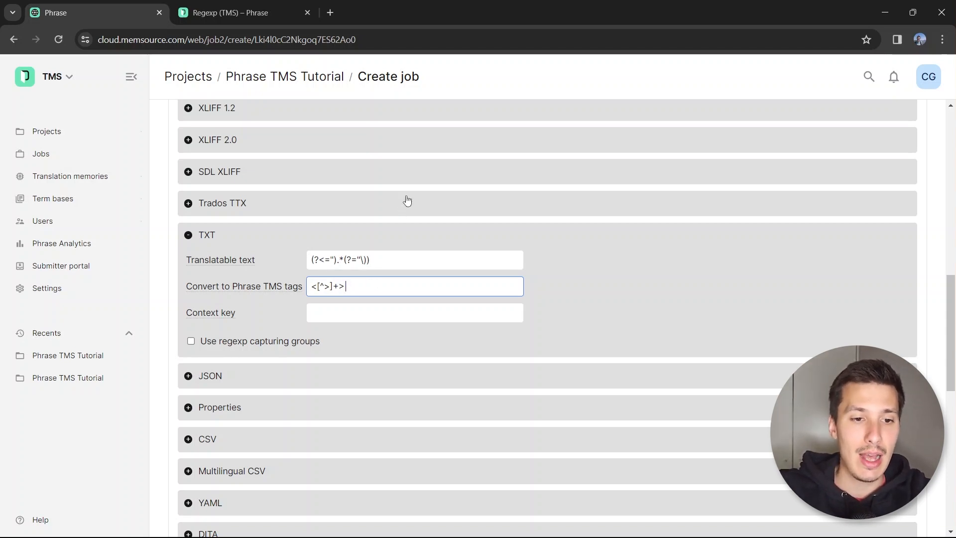
Check the {student_level} variable on line 2 of strings.txt in Notepad++ and return to the job page
key(alt+Tab)
drag(480, 82, 604, 82)
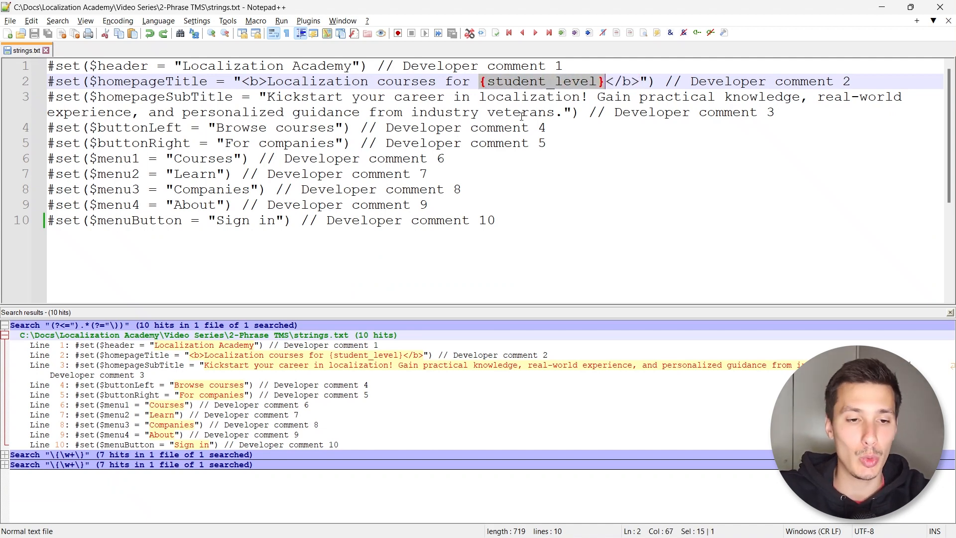
key(alt+Tab)
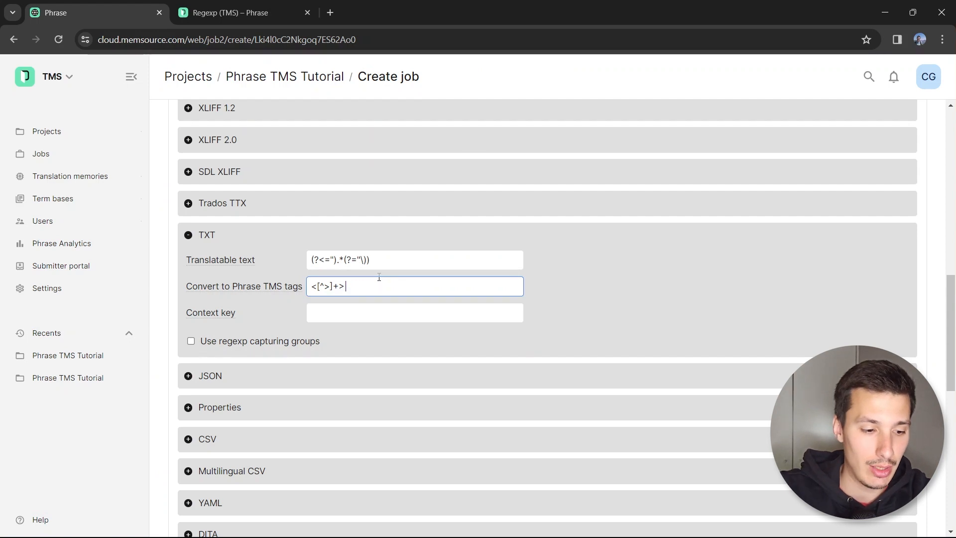
Extend the Convert to Phrase TMS tags expression with the alternative |\{\w+\} so it also covers variables in curly braces
text(|\{\)
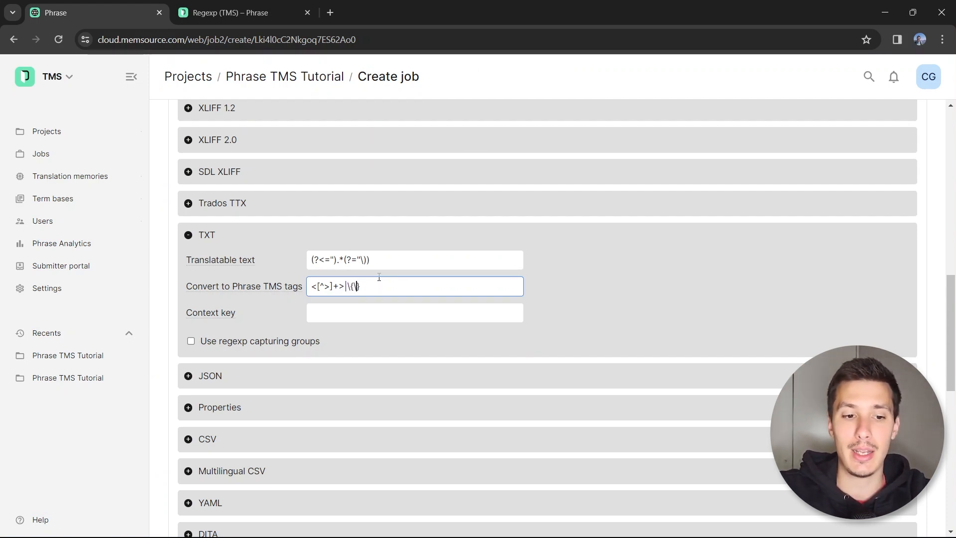
key(shift+Left)
key(shift+Left)
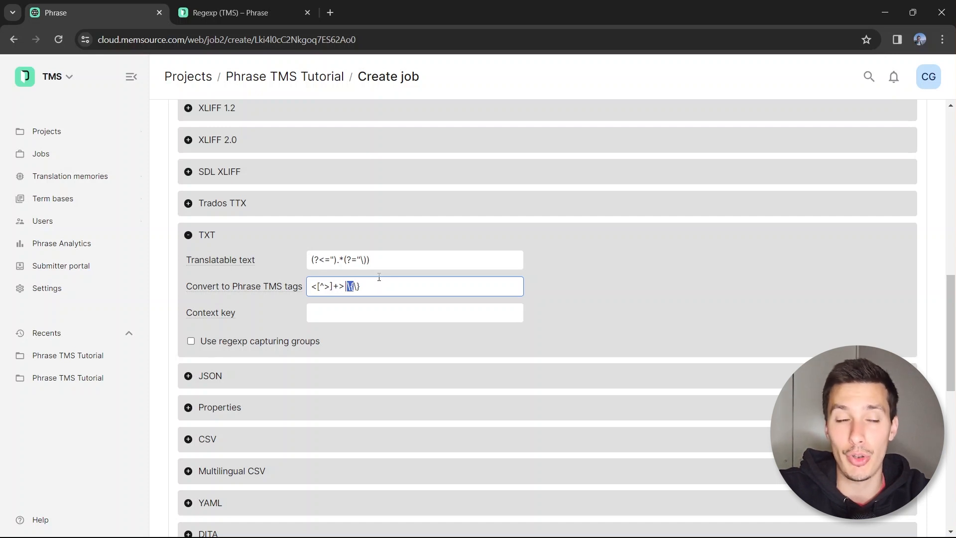
key(Right)
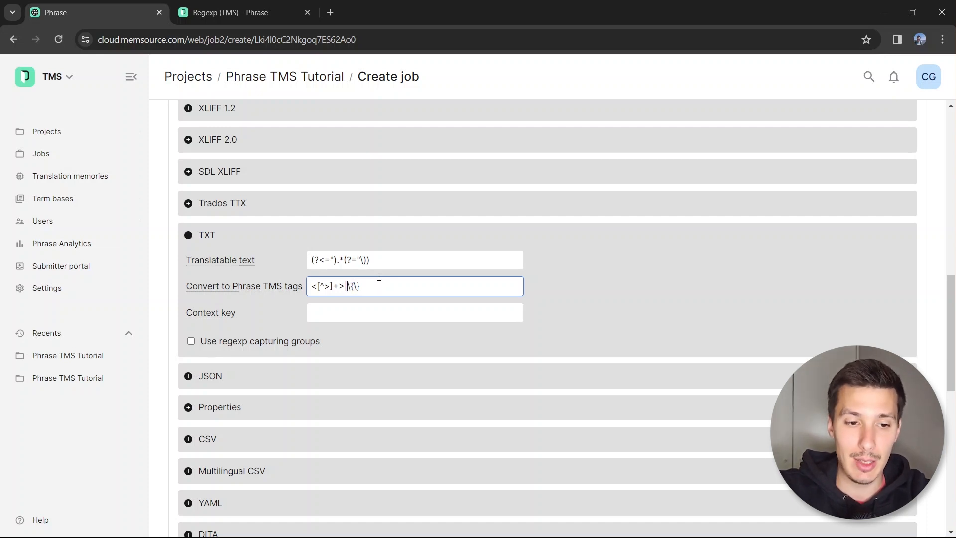
key(shift+Right)
key(shift+Right)
key(Right)
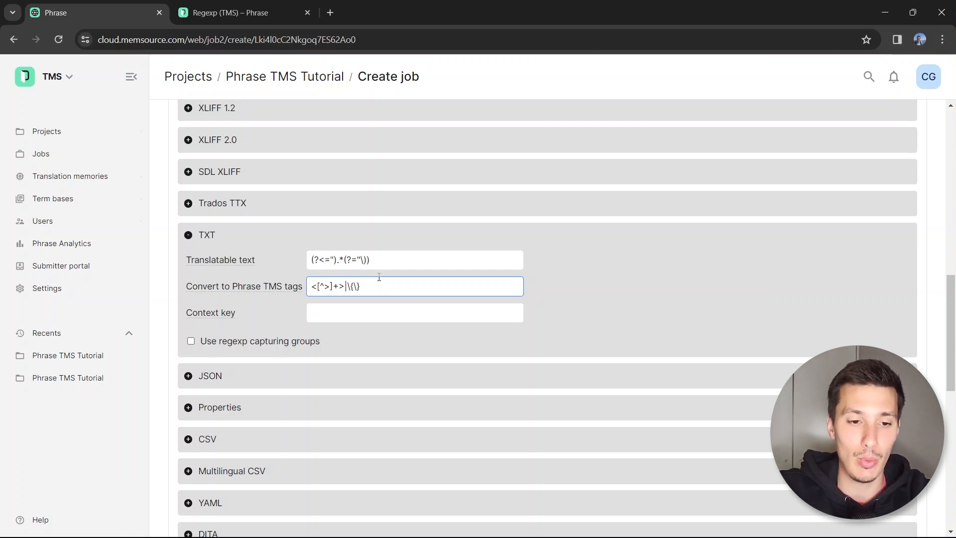
text(\)
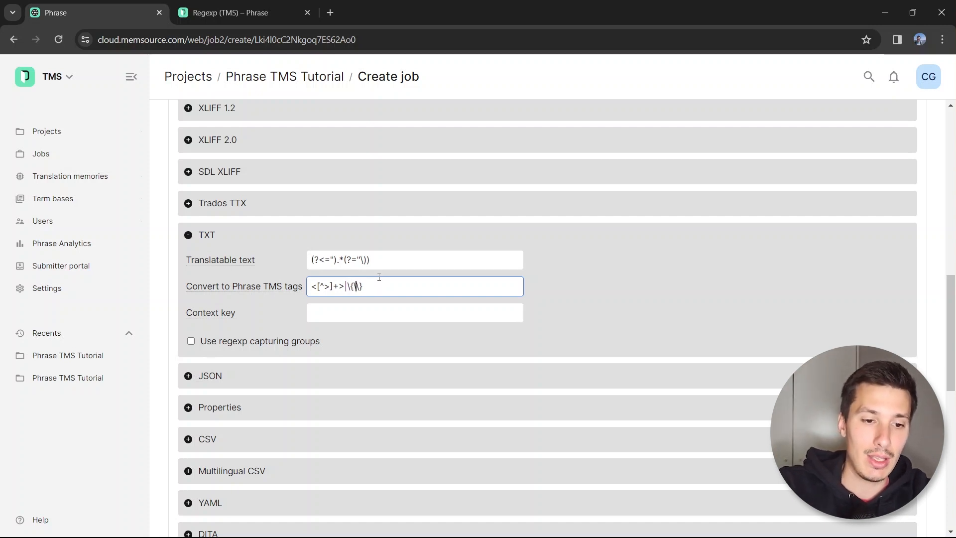
text(w+\)
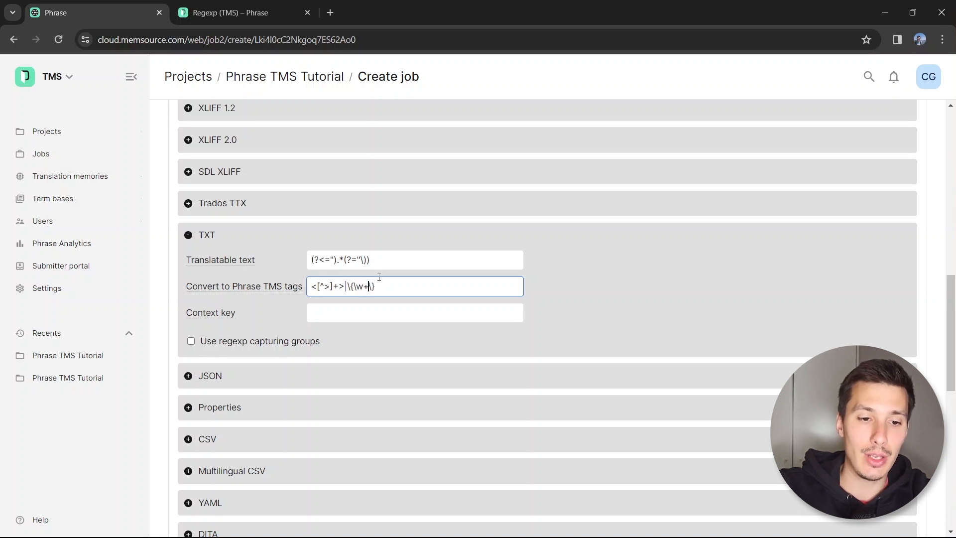
Review the \w word-character class and the plus quantifier in the added part of the tags expression
key(Left)
key(shift+Left)
key(shift+Left)
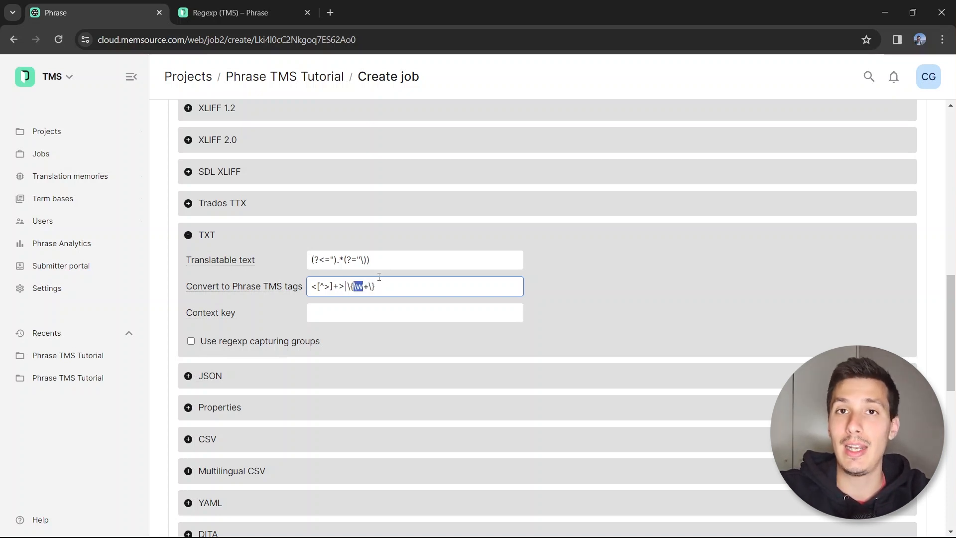
key(Right)
key(shift+Right)
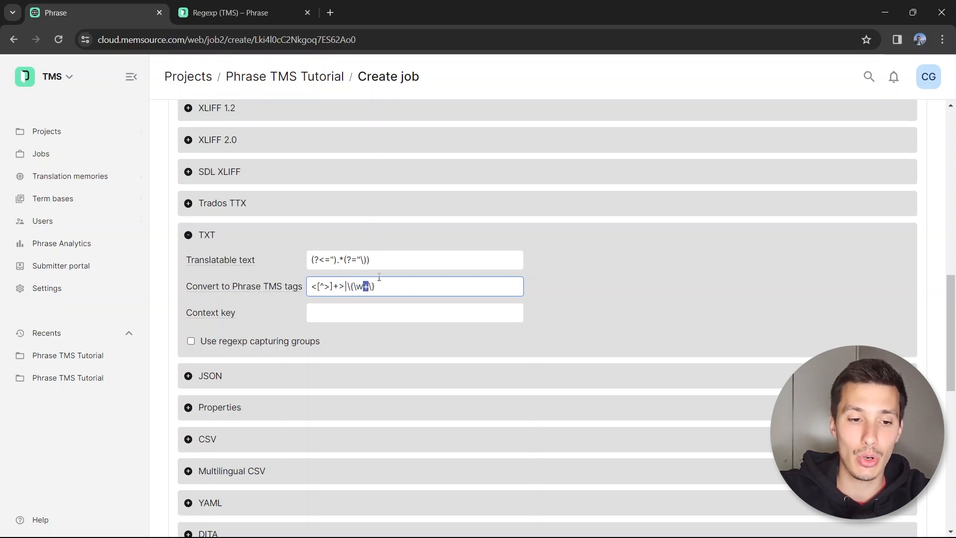
Copy the full tags expression and search strings.txt in Notepad++ for <[^>]+>|\{\w+\}, stepping through the matches and listing all of them
drag(385, 283, 327, 286)
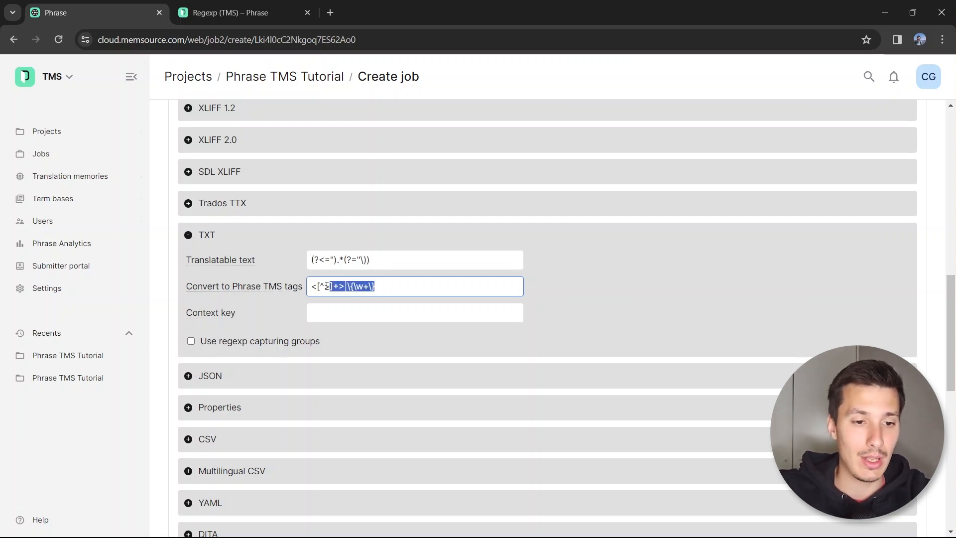
key(alt+Tab)
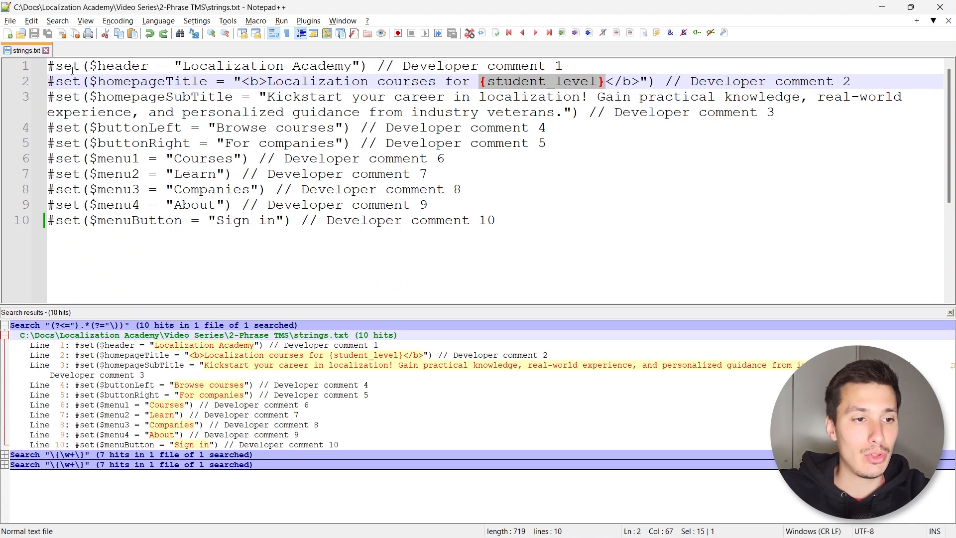
key(ctrl+f)
text(<[^>]+>|\{\w+\})
click(612, 253)
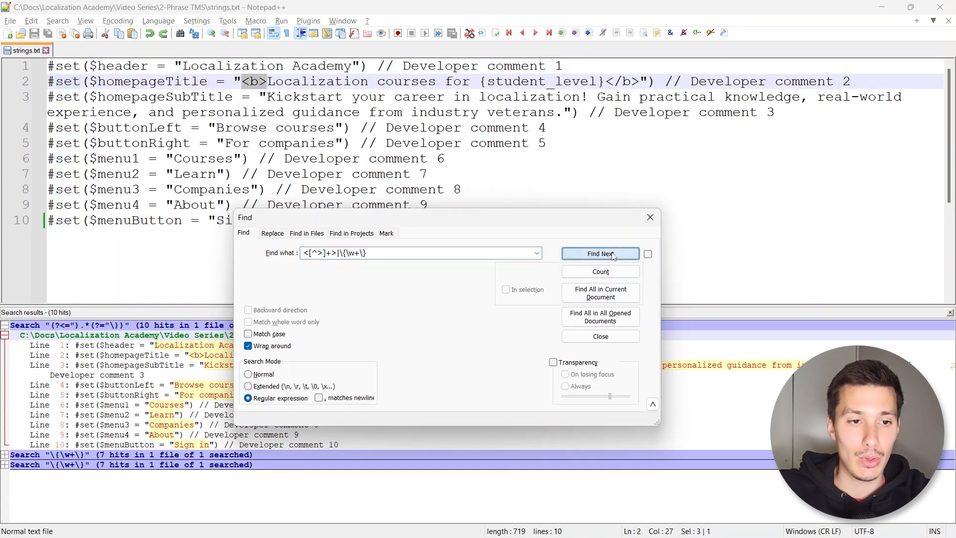
click(612, 254)
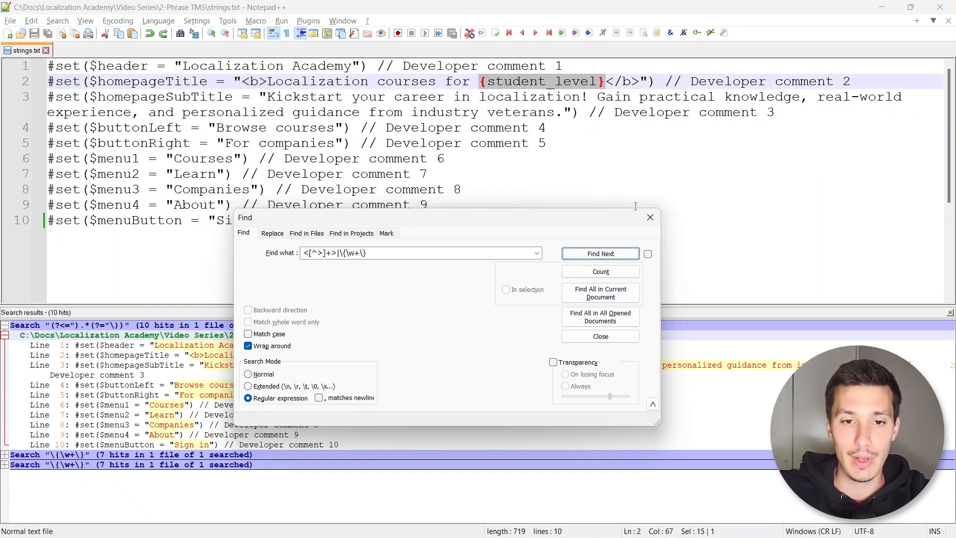
click(613, 254)
click(613, 254)
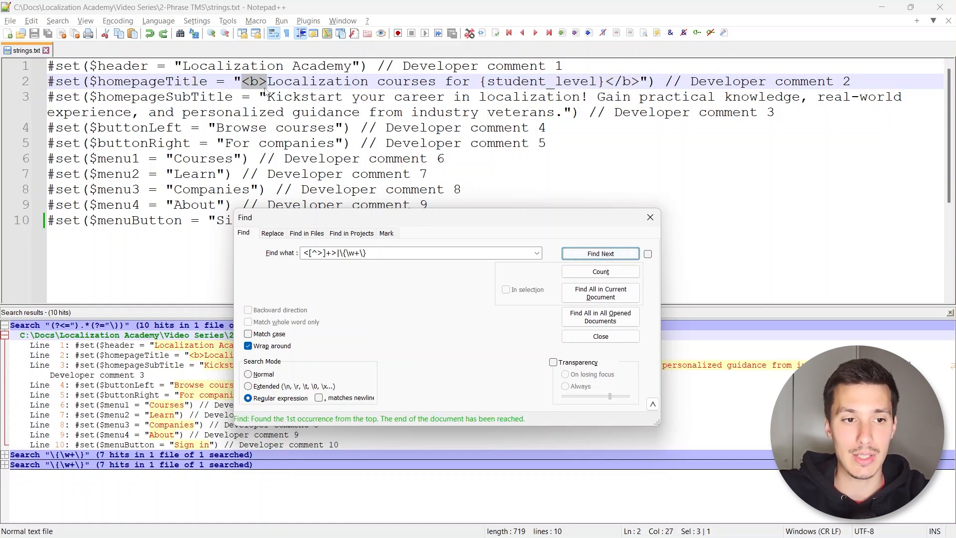
click(577, 292)
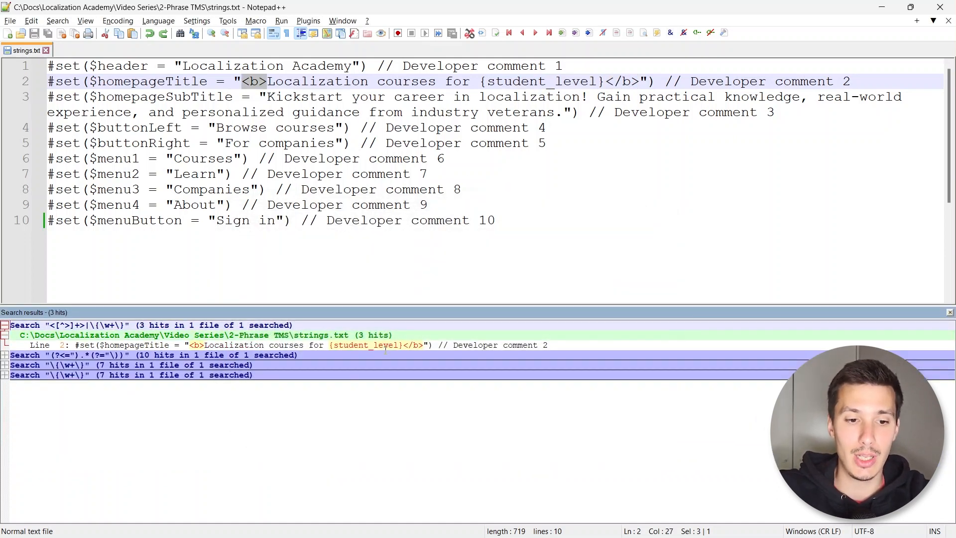
Return to the job page and review the pipe separating the two alternatives in the tags expression
click(438, 69)
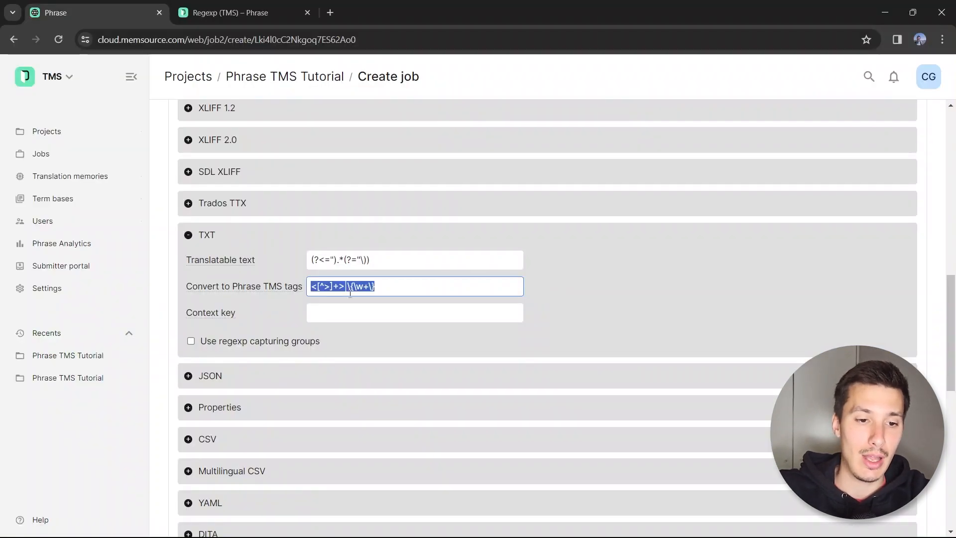
click(350, 294)
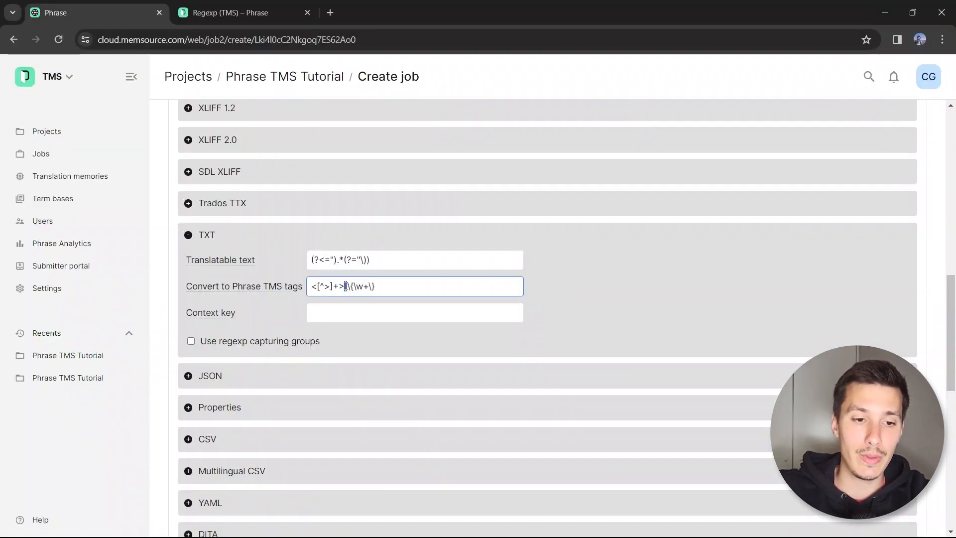
click(411, 285)
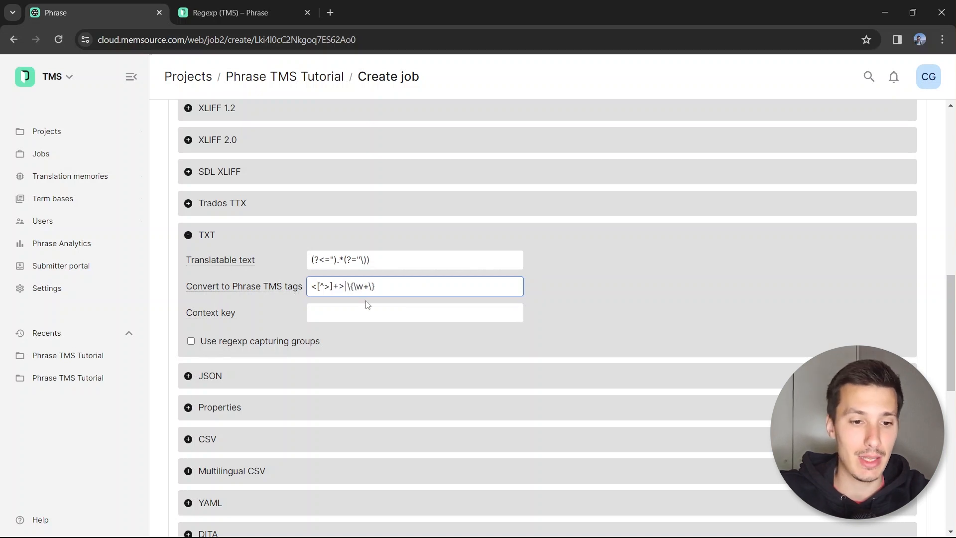
Read the Context key hint, revisit the Translatable text expression and place the cursor in the empty Context key field
mouse_move(217, 318)
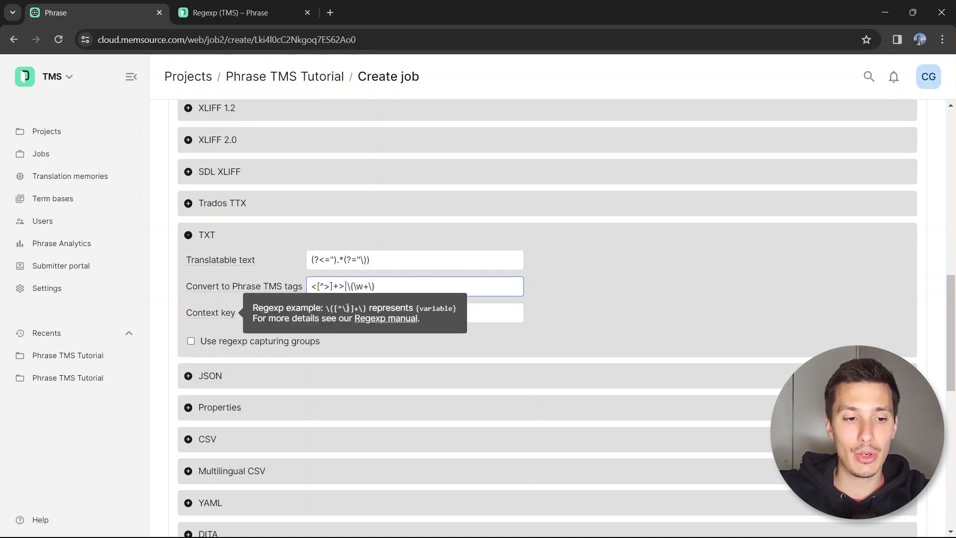
triple_click(382, 261)
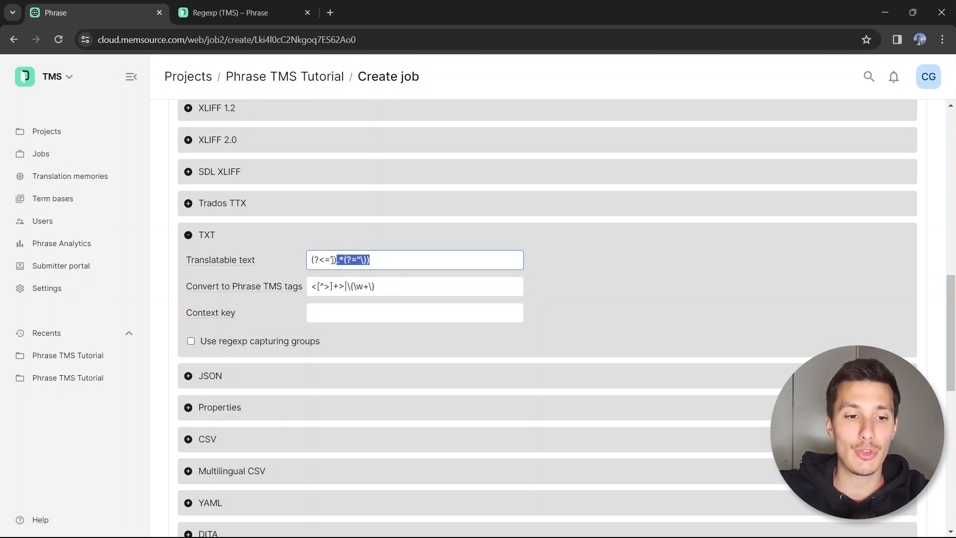
click(389, 261)
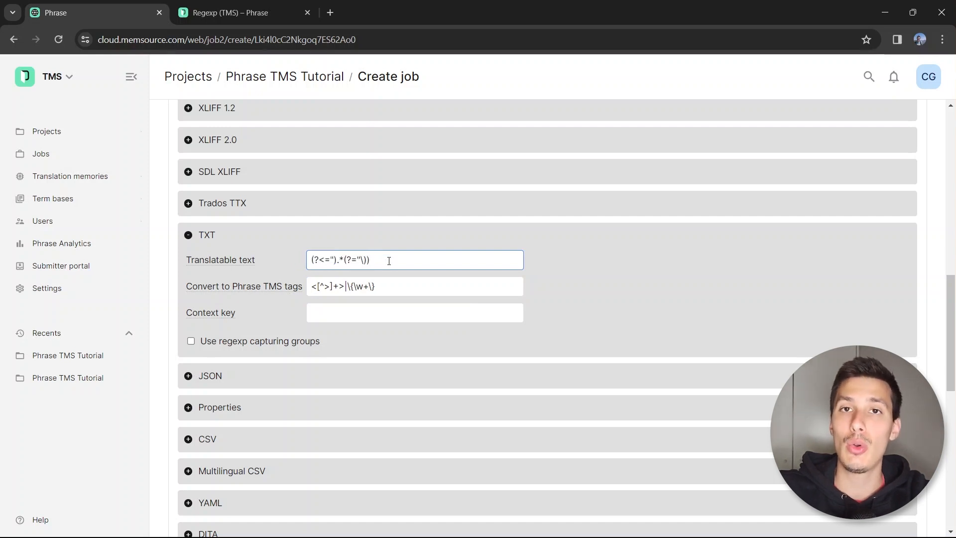
mouse_move(223, 319)
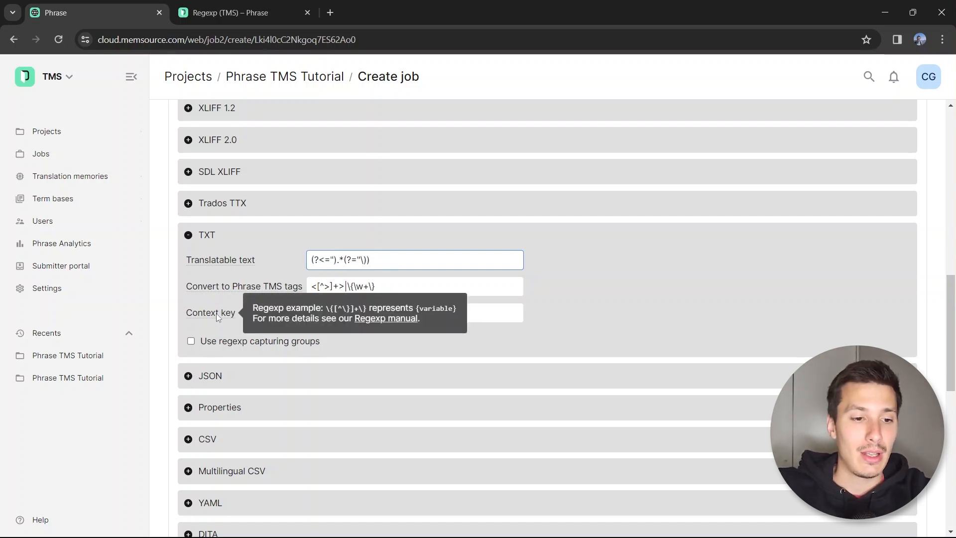
click(498, 311)
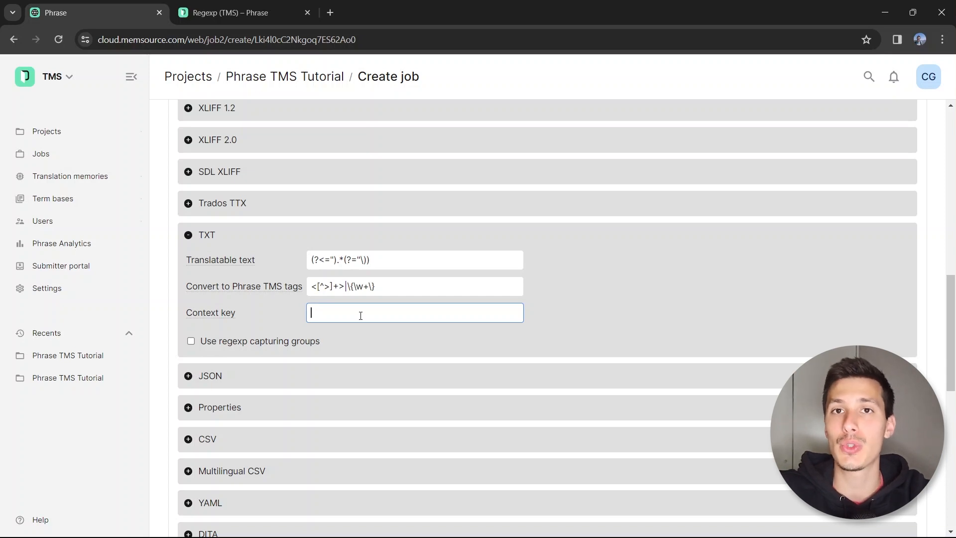
In Notepad++, examine the text and key of line 2 and the developer comments on lines 1 and 2 as possible context
key(alt+Tab)
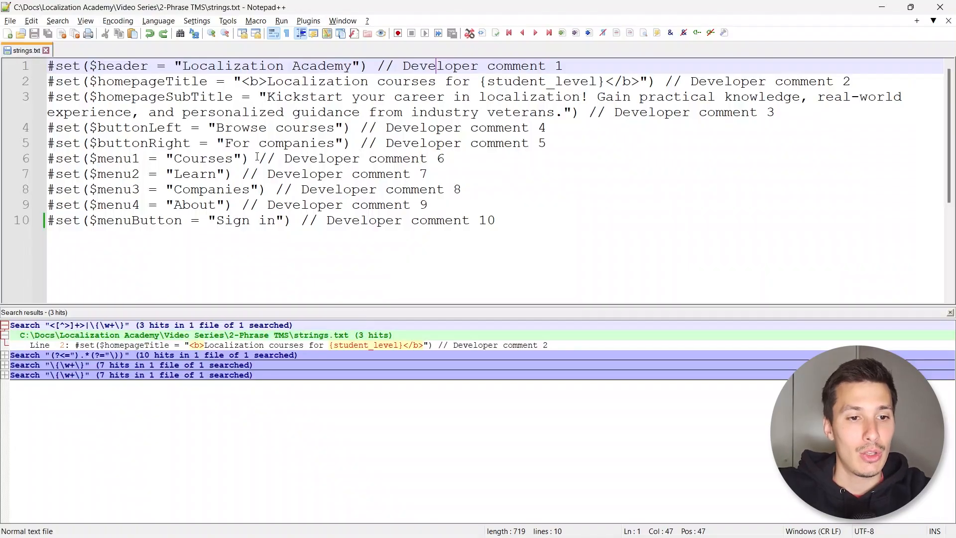
key(alt+Tab)
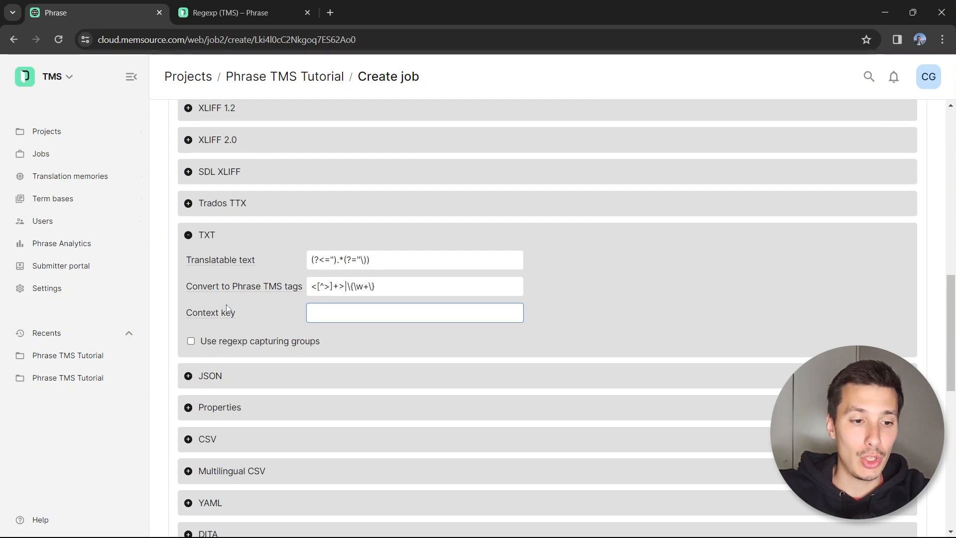
key(alt+Tab)
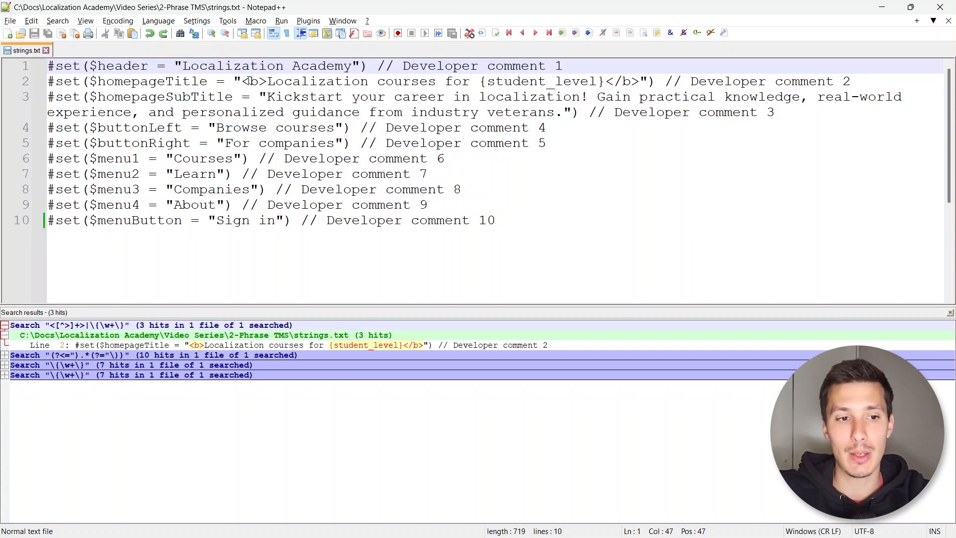
drag(242, 82, 639, 85)
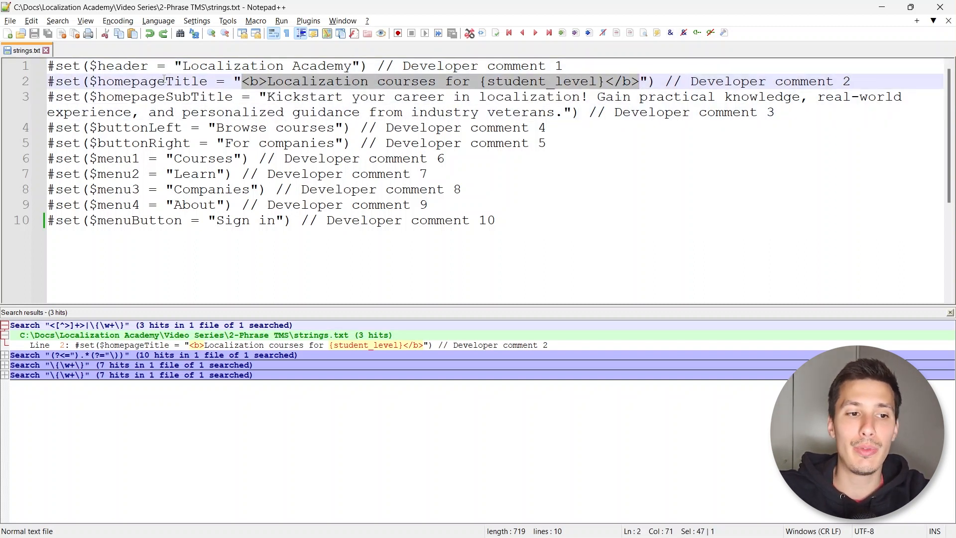
double_click(139, 82)
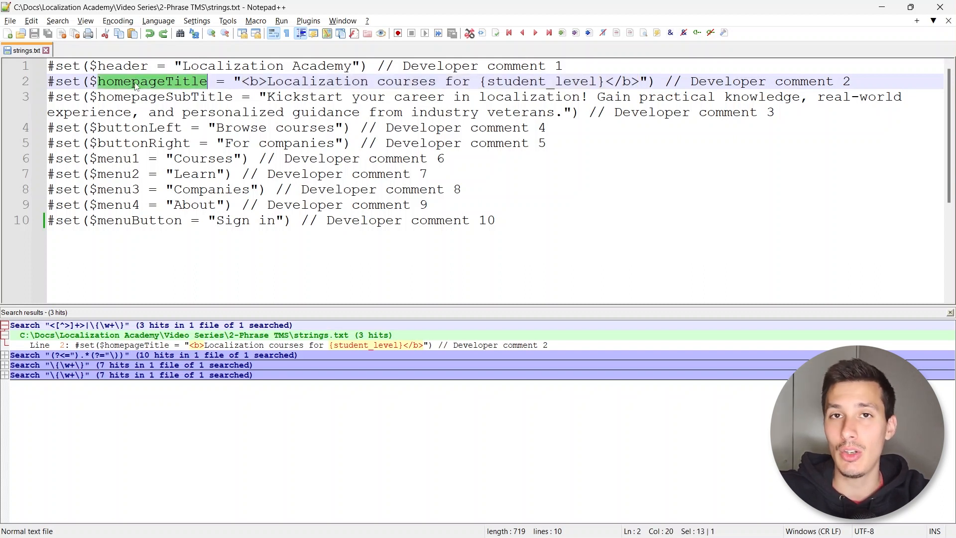
drag(692, 81, 859, 80)
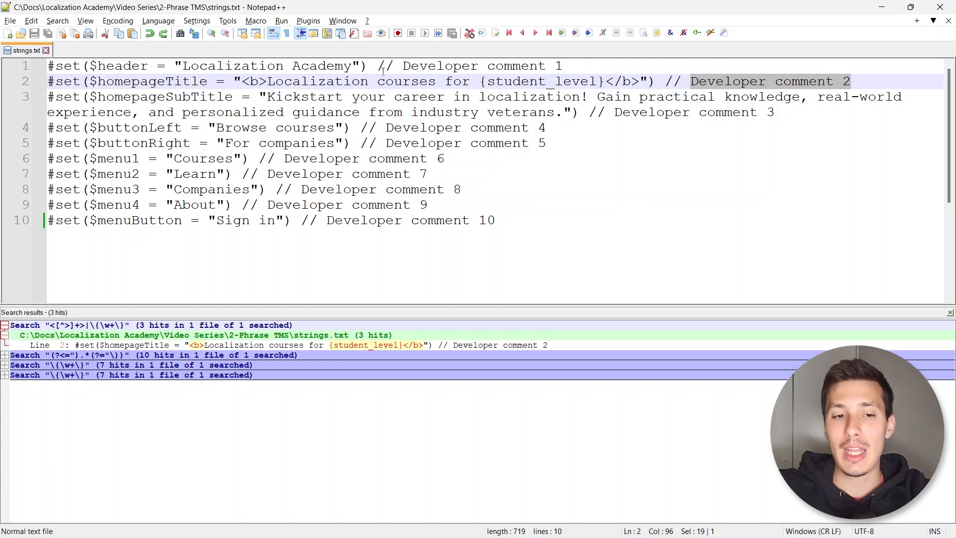
drag(404, 66, 579, 70)
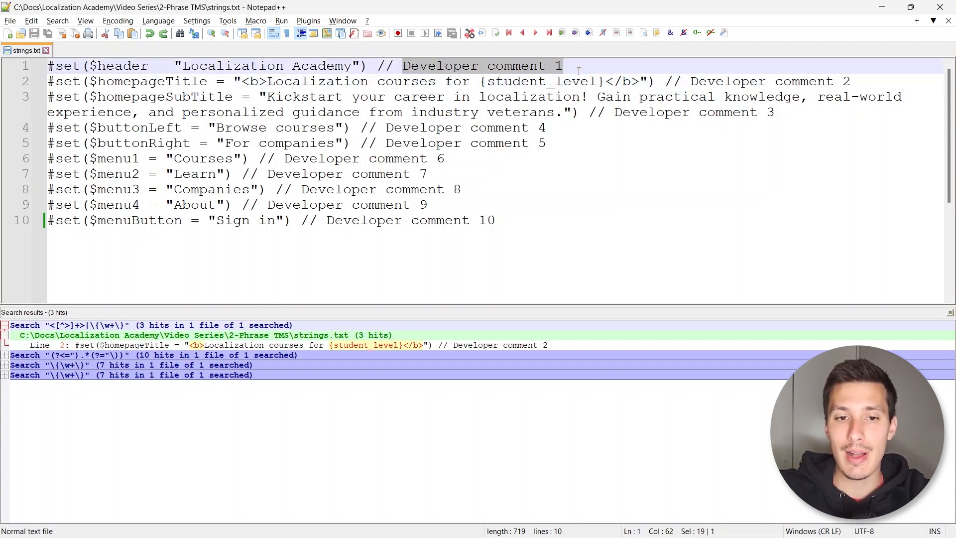
drag(692, 81, 853, 82)
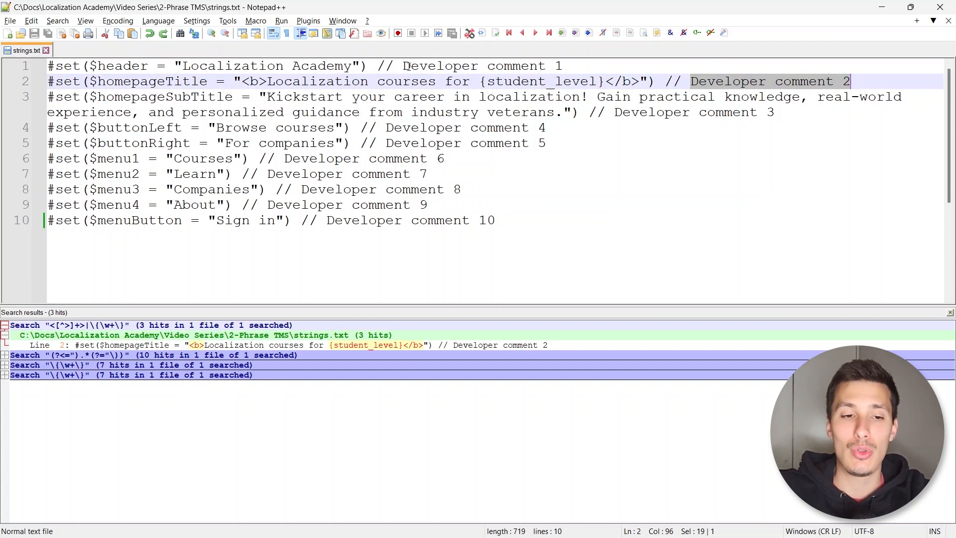
drag(402, 66, 584, 67)
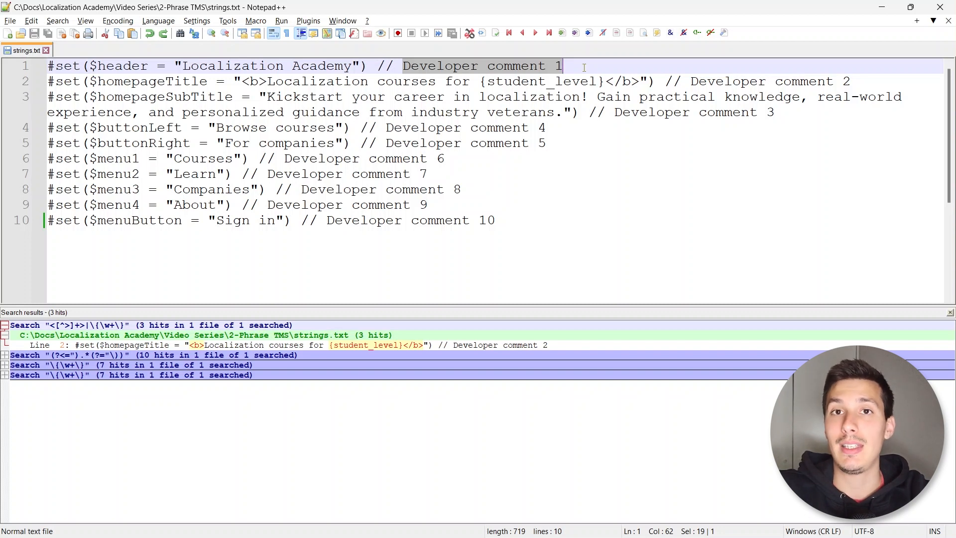
Examine the homepageTitle, homepageSubTitle and buttonLeft keys on lines 2 to 4 of strings.txt
double_click(124, 81)
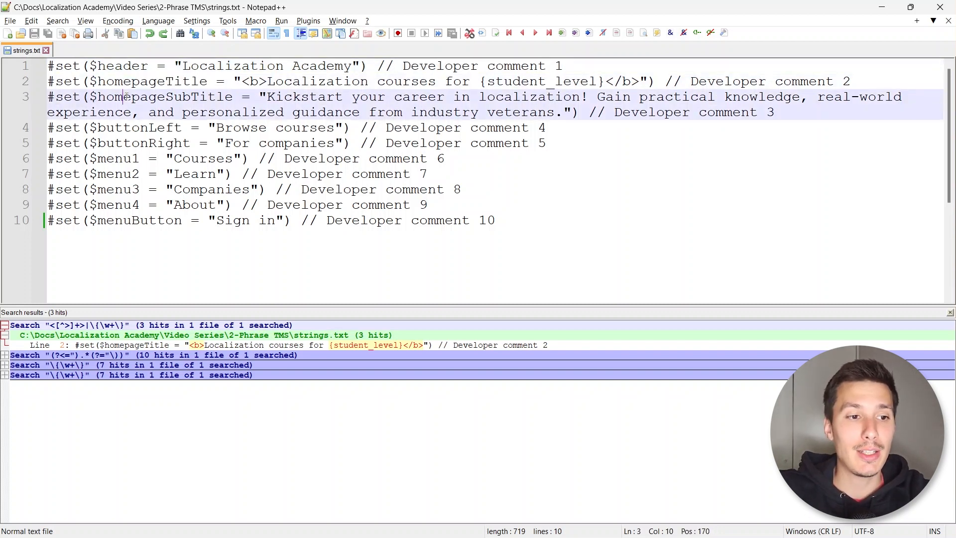
double_click(132, 96)
double_click(160, 128)
click(158, 128)
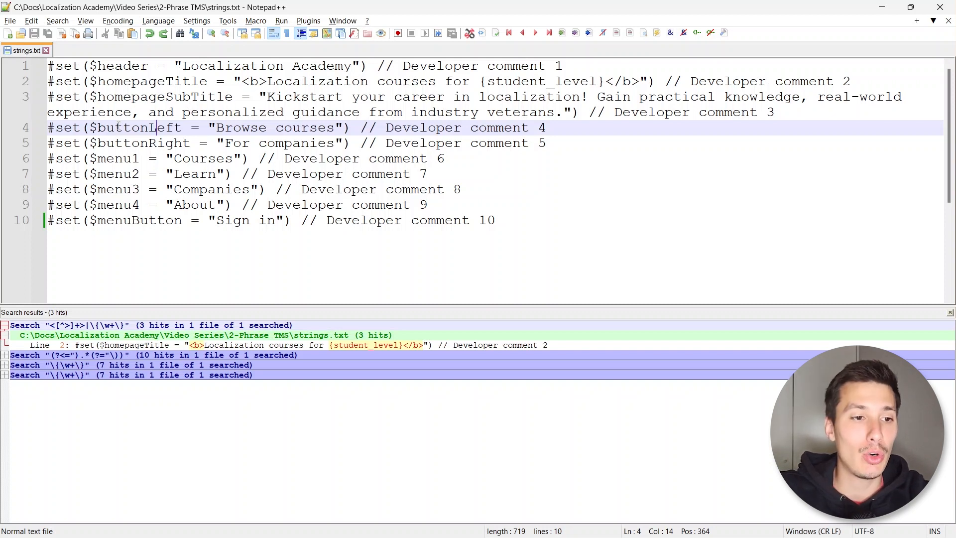
Examine the buttonLeft key on line 4 and the developer comments on lines 4 and 1 of strings.txt
drag(99, 128, 183, 128)
click(387, 128)
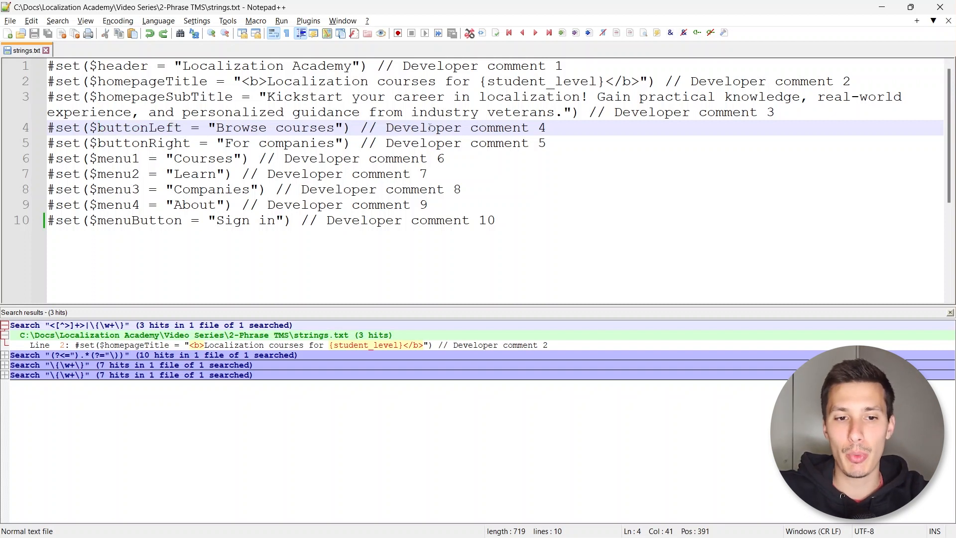
shift+click(557, 128)
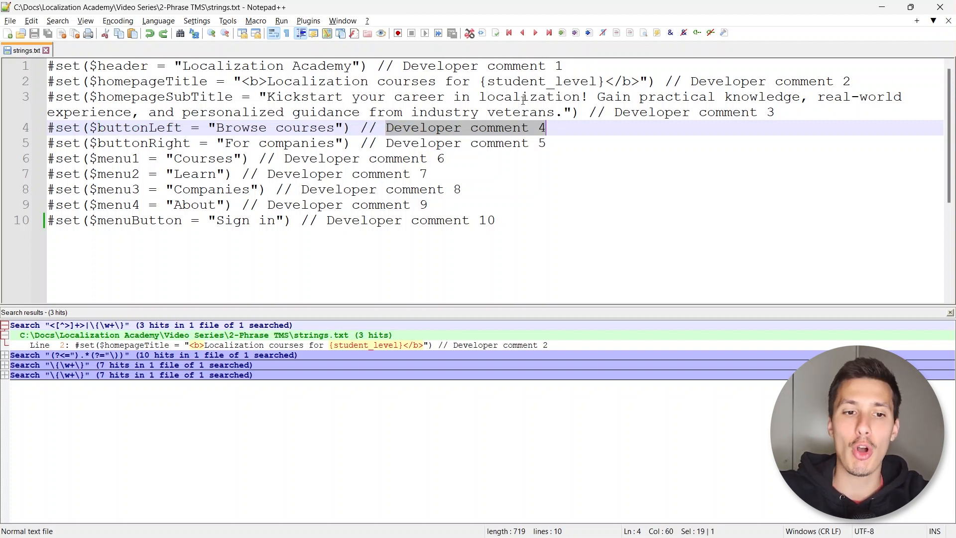
click(403, 67)
key(shift+End)
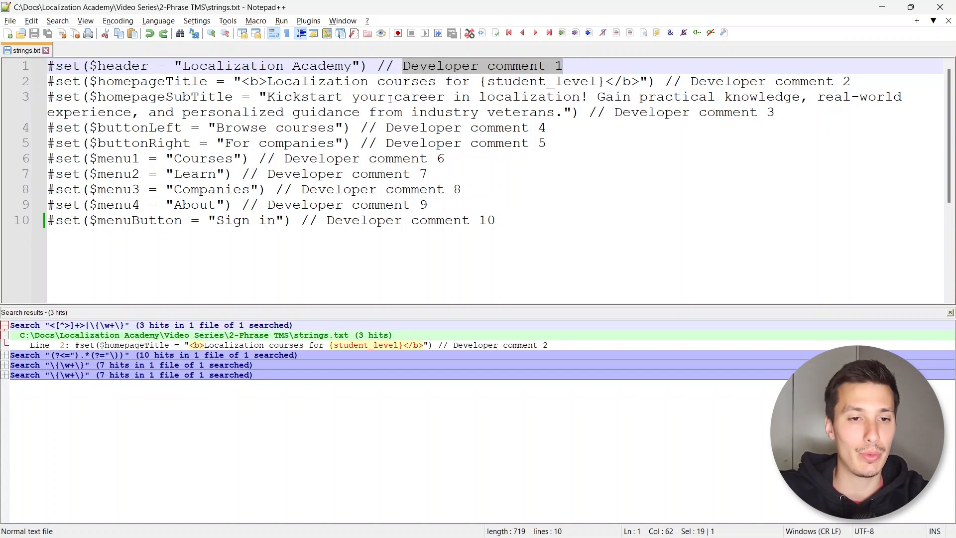
Switch to the Phrase job page and enter ().* in the Context key field, checking line 1 of strings.txt meanwhile
key(alt+Tab)
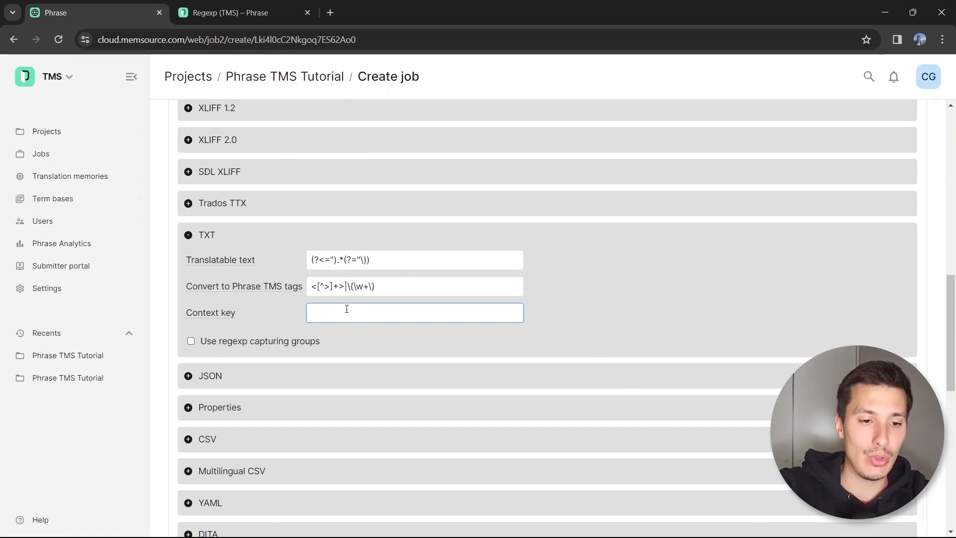
text(())
key(alt+Tab)
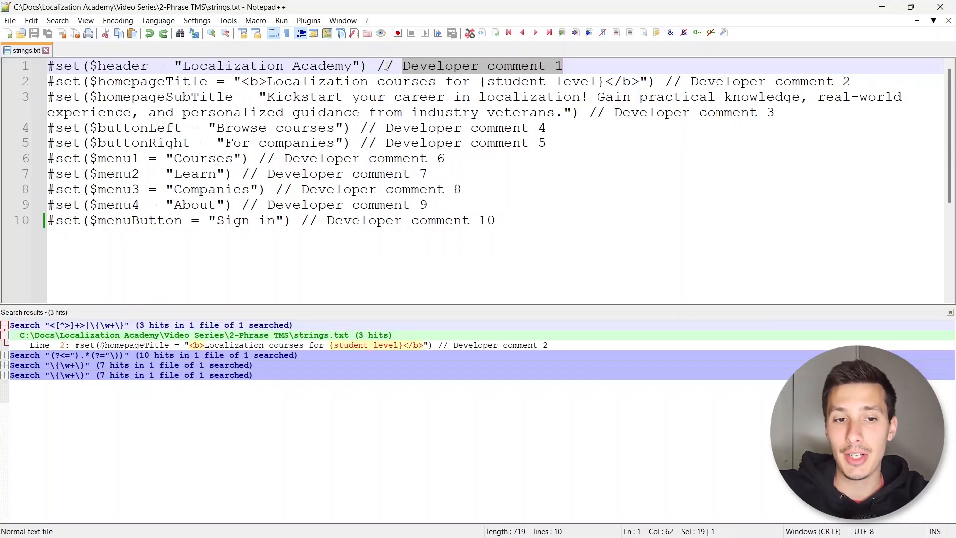
key(alt+Tab)
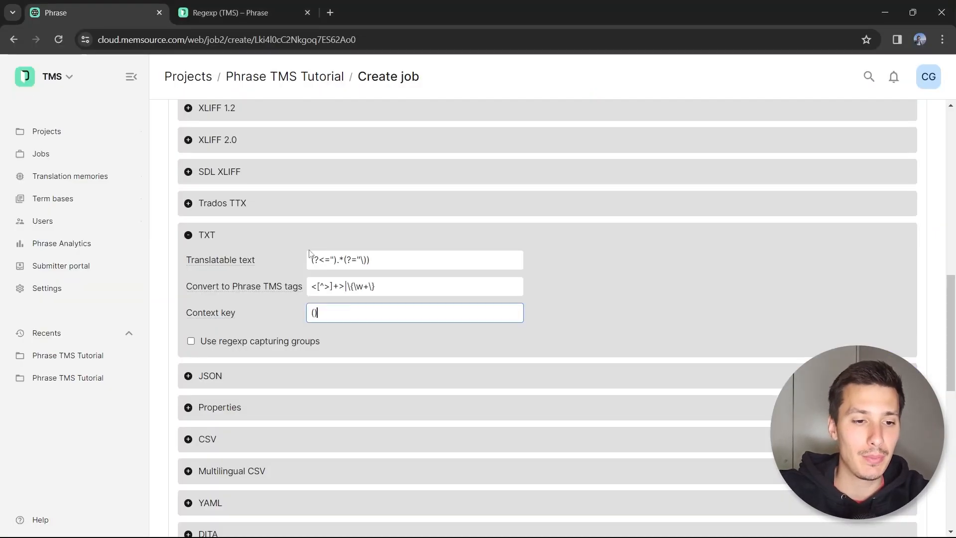
text(.*)
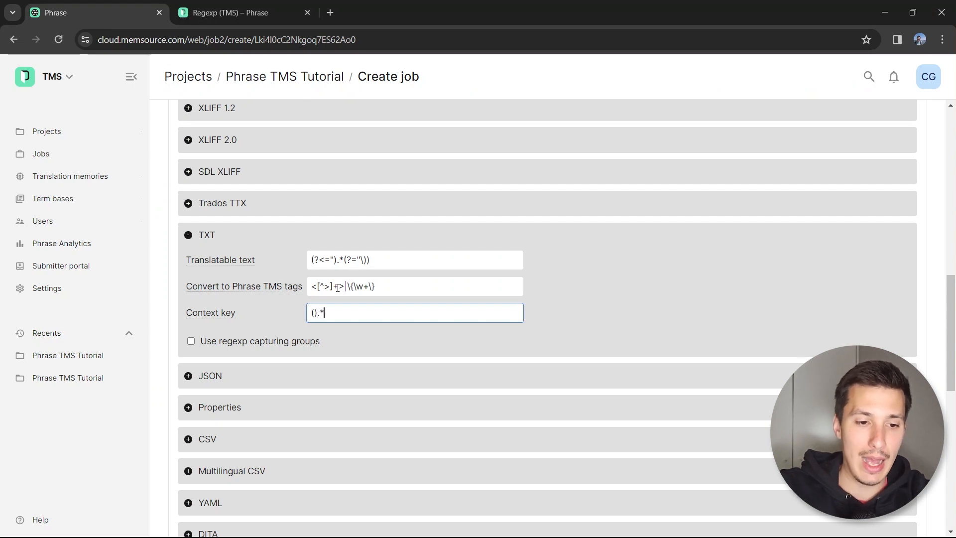
key(shift+Left)
key(shift+Left)
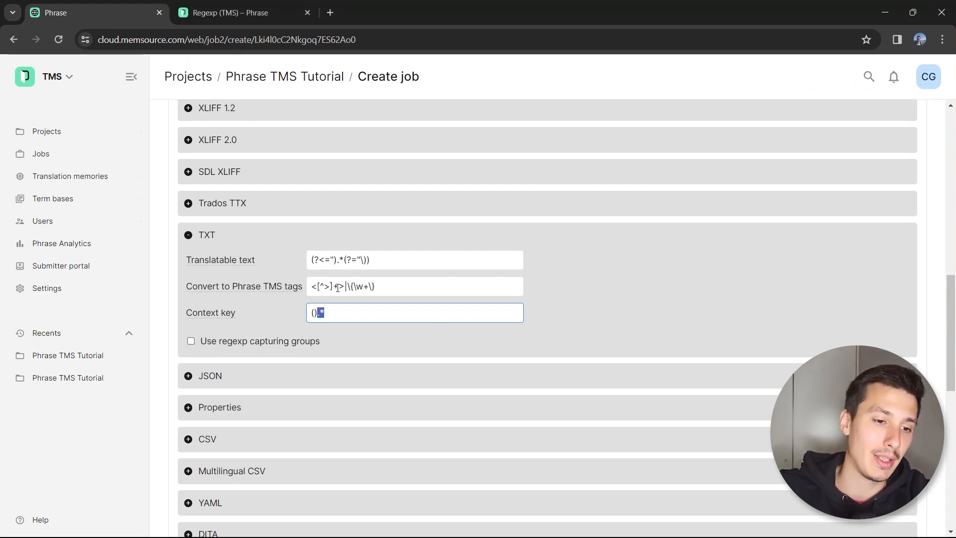
Read the Context key hint and insert ?<= inside the parentheses to make them a lookbehind
mouse_move(231, 317)
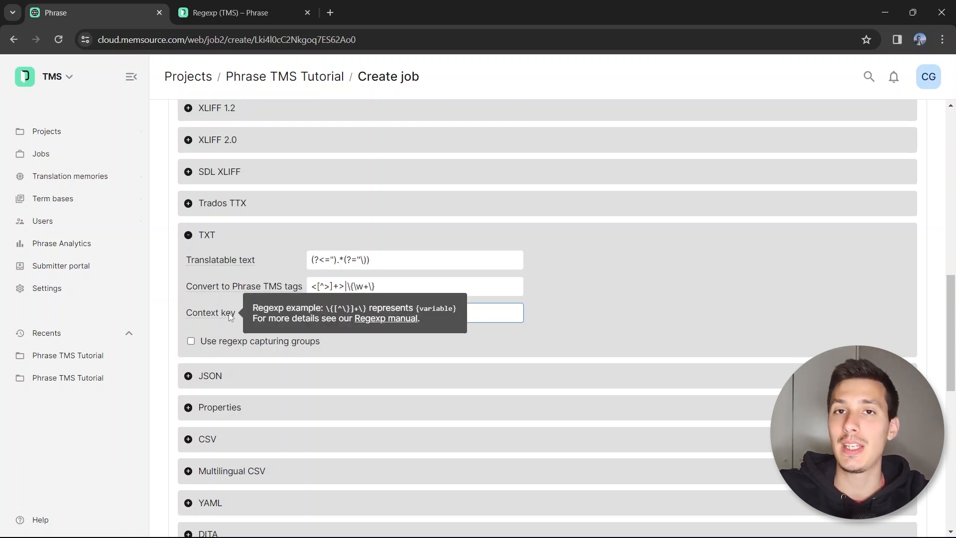
click(491, 317)
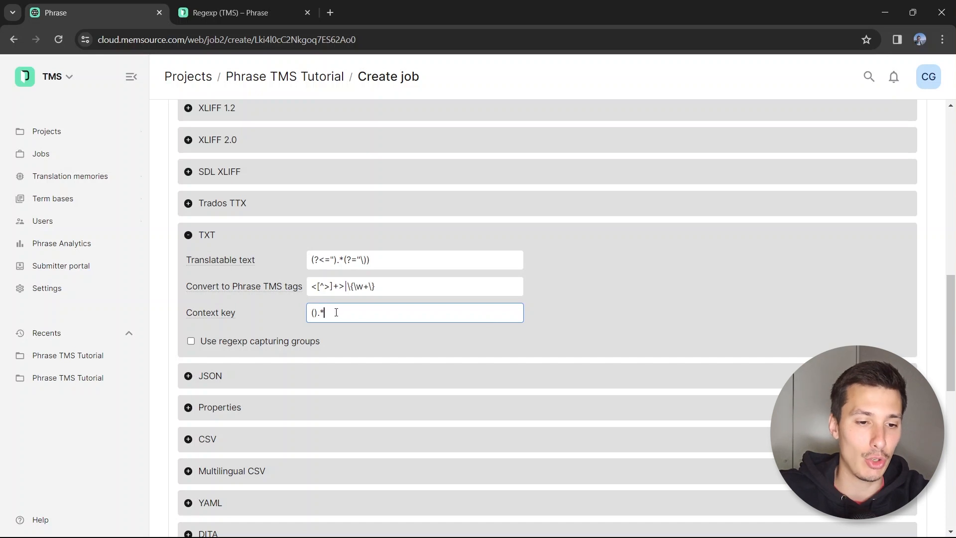
drag(310, 313, 317, 314)
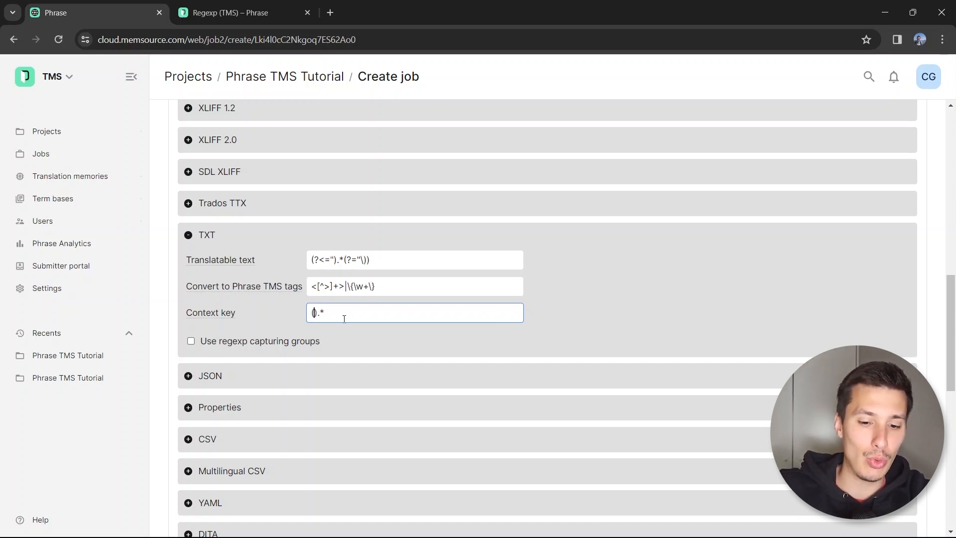
text(?<=)
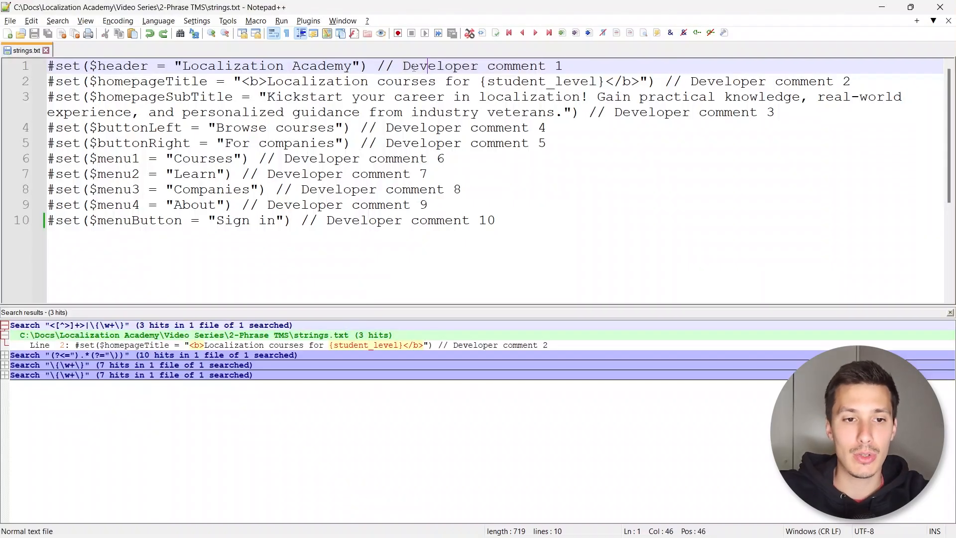
In Notepad++, examine the developer comments on lines 1 to 3 and the slashes and spaces preceding the comments on lines 1 and 2
drag(403, 67, 563, 66)
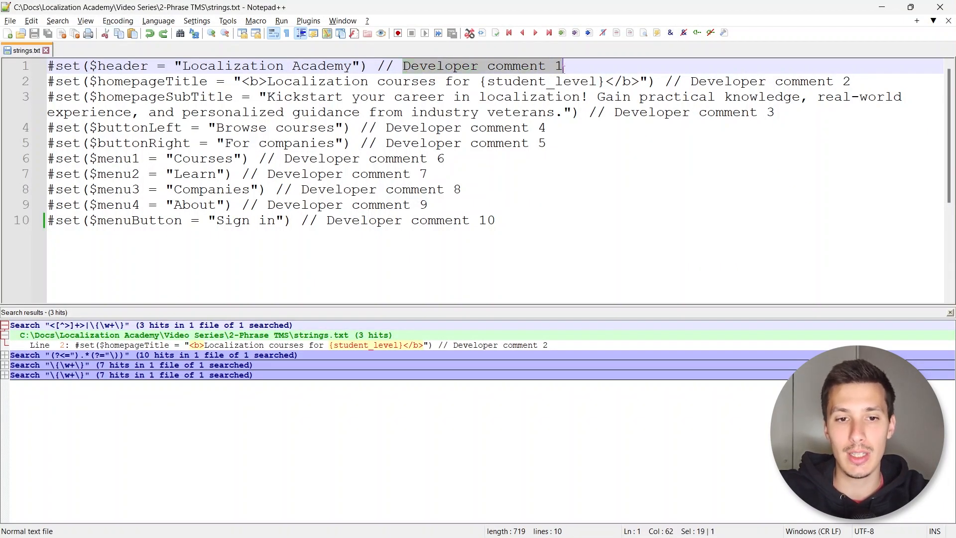
drag(691, 81, 851, 81)
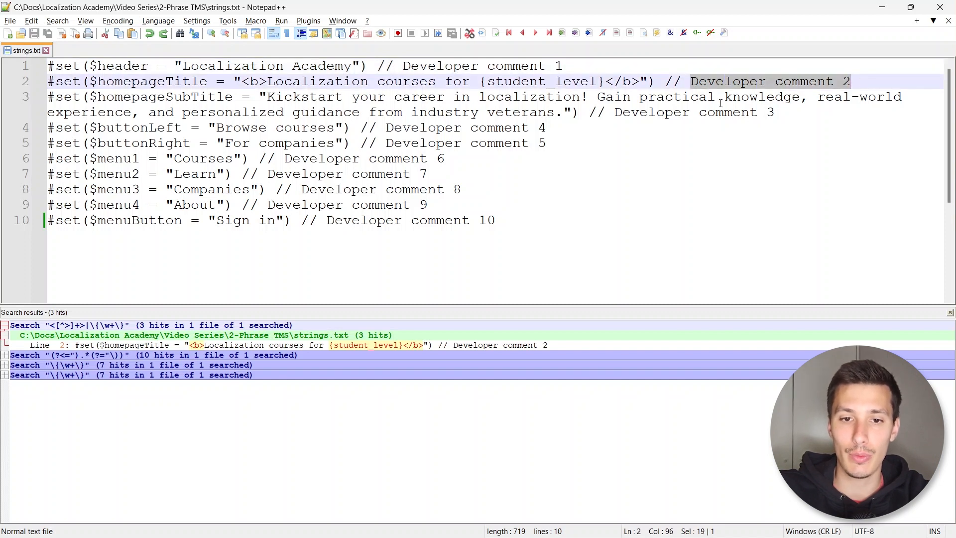
drag(616, 113, 787, 110)
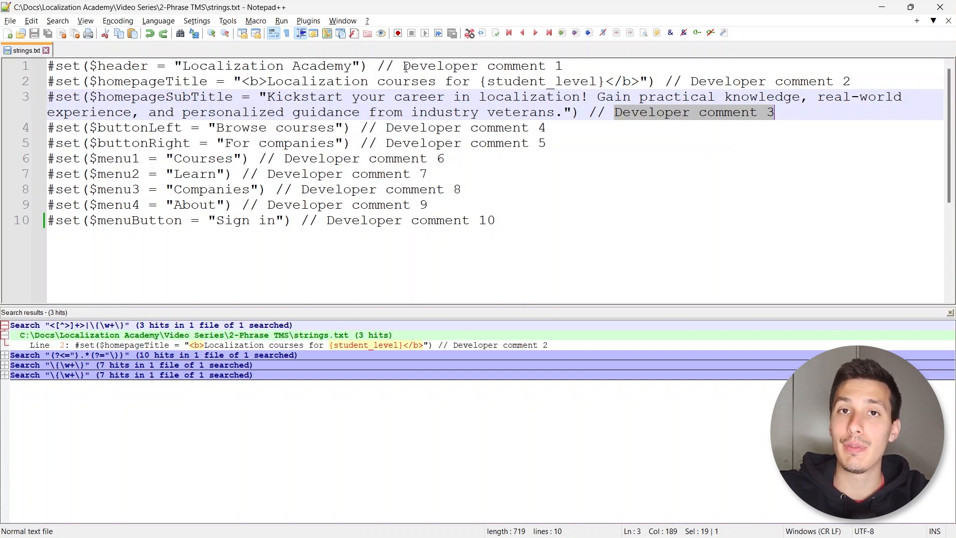
drag(403, 66, 370, 66)
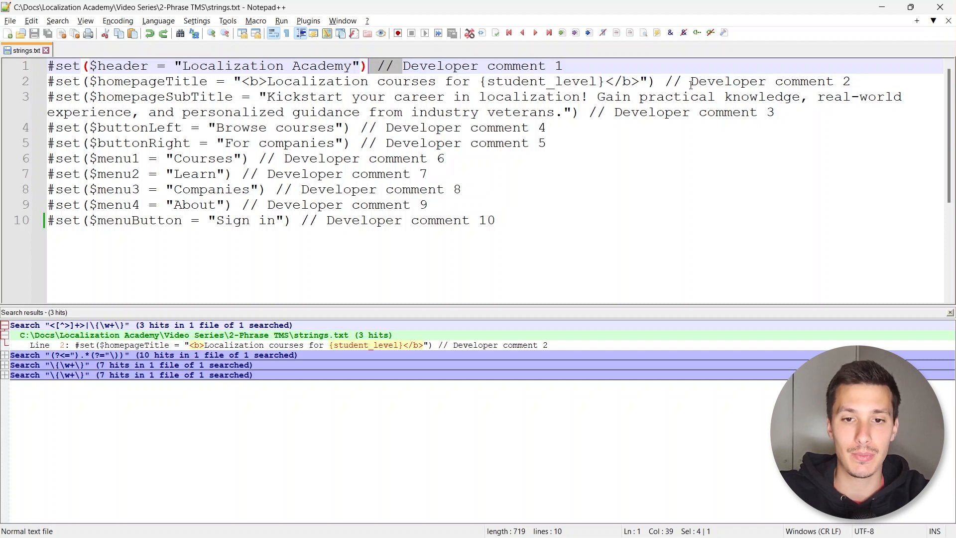
drag(689, 81, 666, 85)
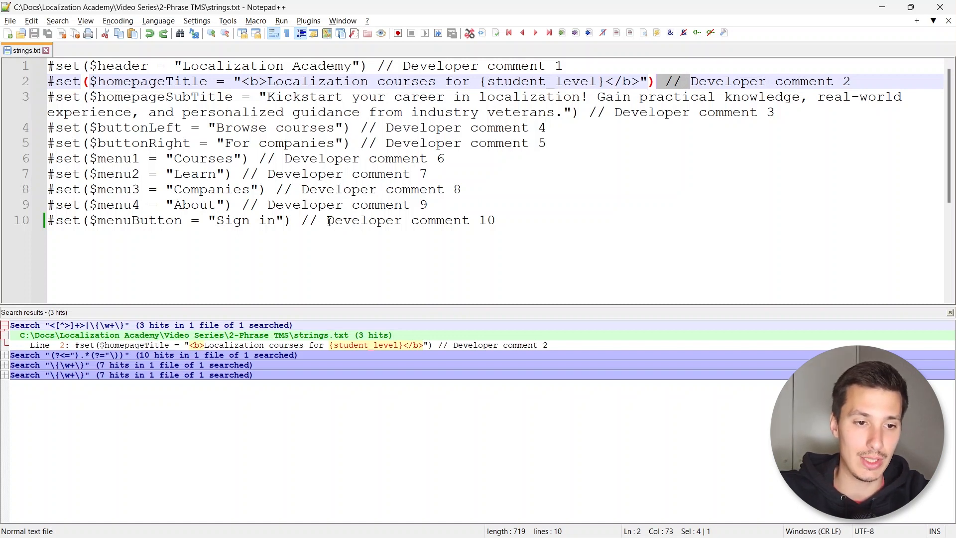
Back on the Phrase job page, add two slashes and a space to the lookbehind so the Context key is (?<=// ).*
key(alt+Tab)
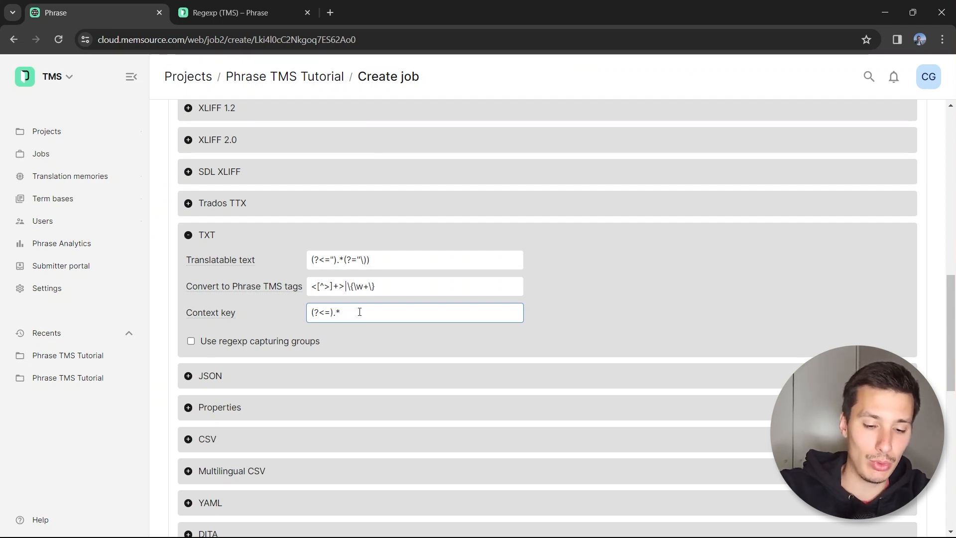
text(//)
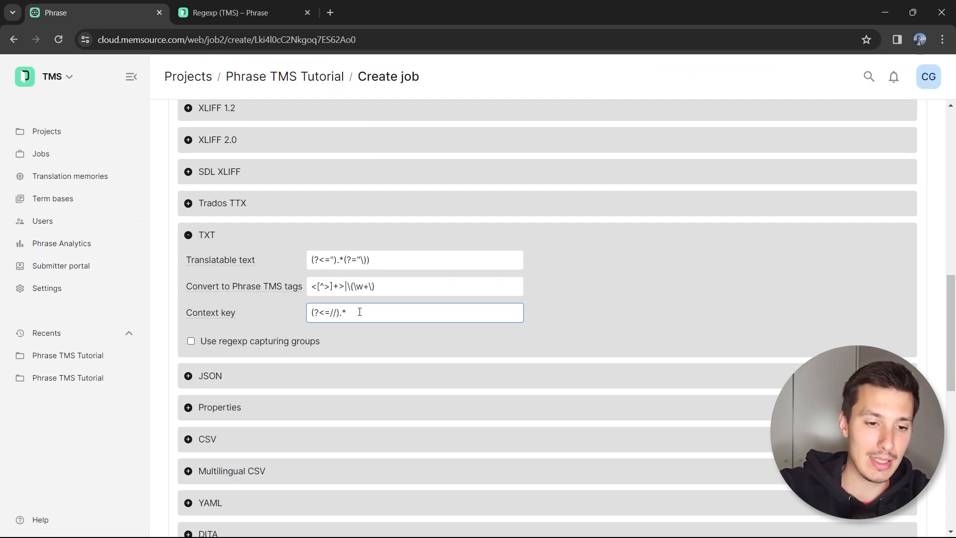
key(alt+Tab)
key(shift+Right)
key(shift+Right)
key(shift+Right)
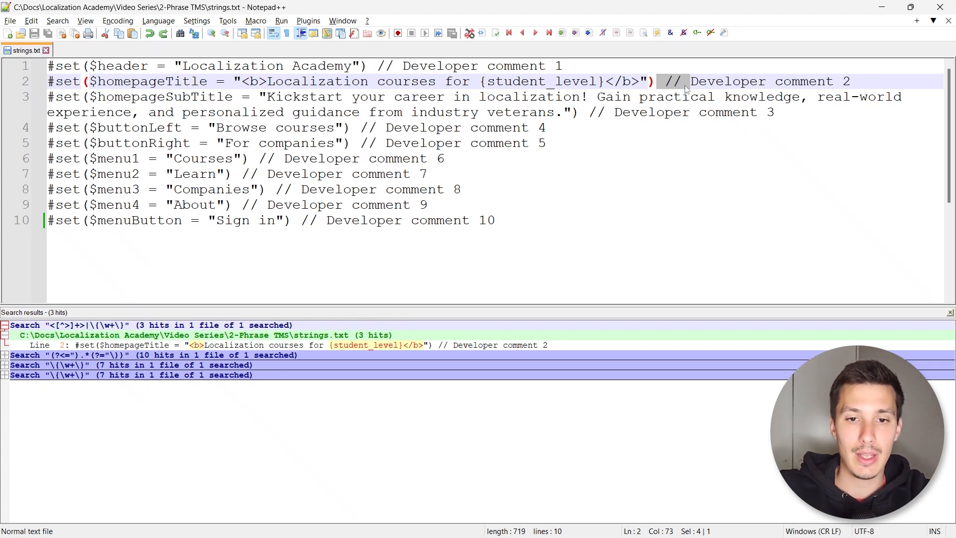
key(alt+Tab)
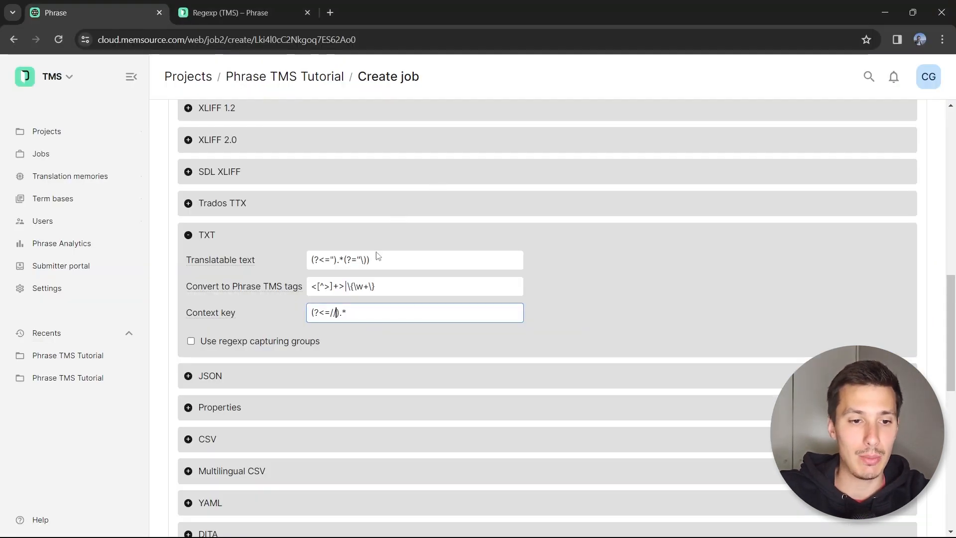
key(ctrl+v)
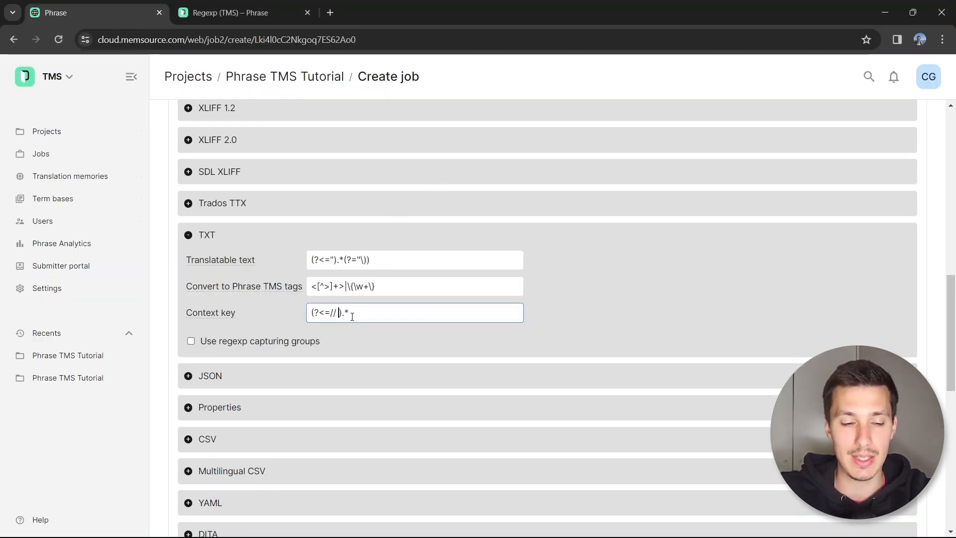
Copy the Context key expression and search strings.txt in Notepad++ for (?<=// ).*, stepping through the matches from line 1 to line 4
key(alt+Tab)
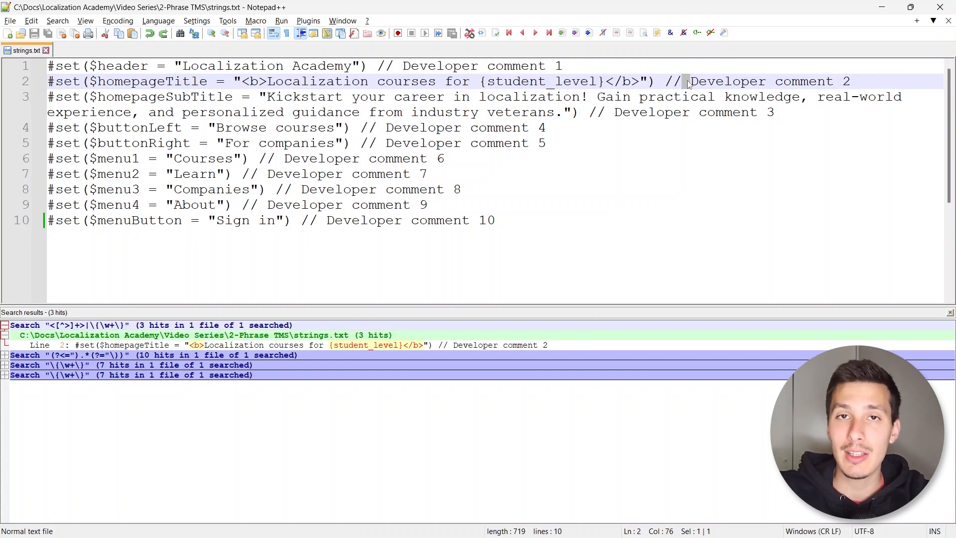
key(alt+Tab)
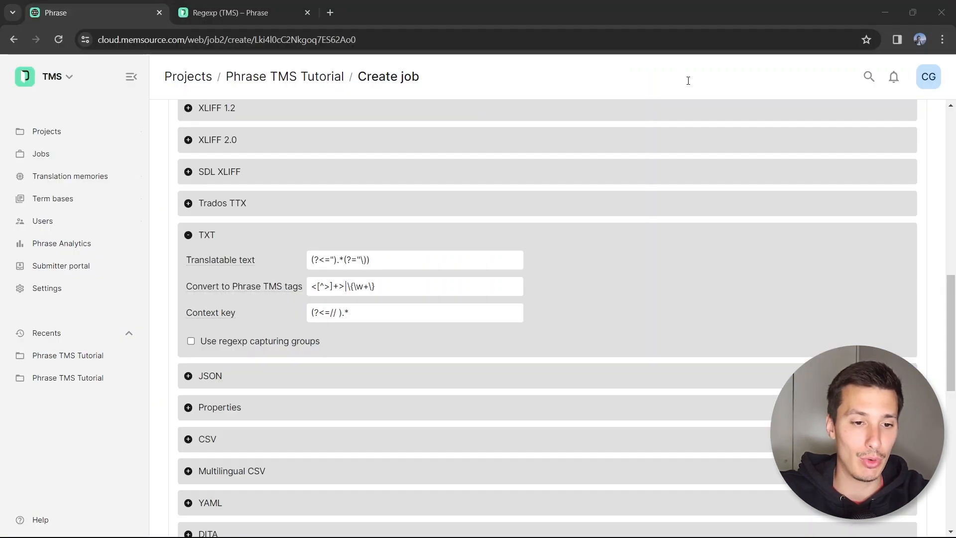
drag(350, 314, 303, 315)
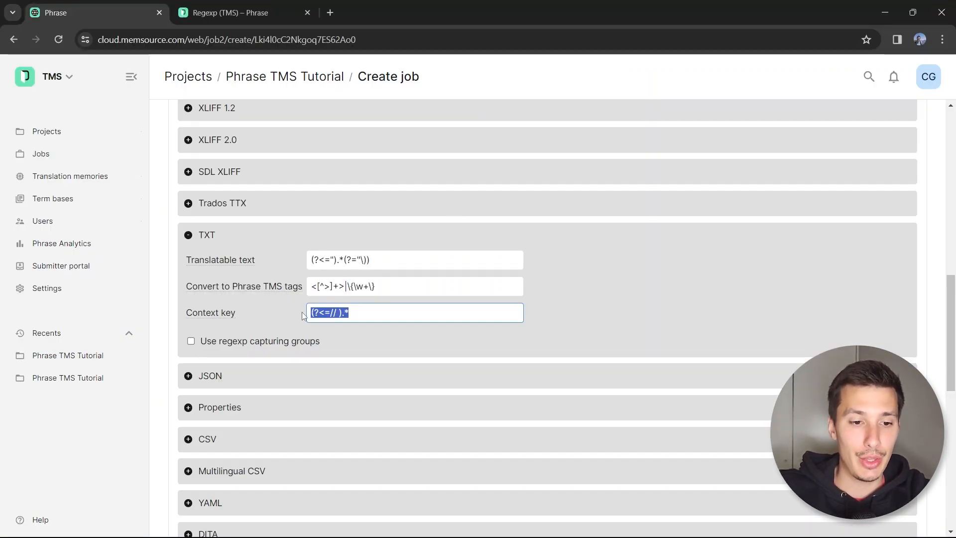
key(alt+Tab)
double_click(122, 65)
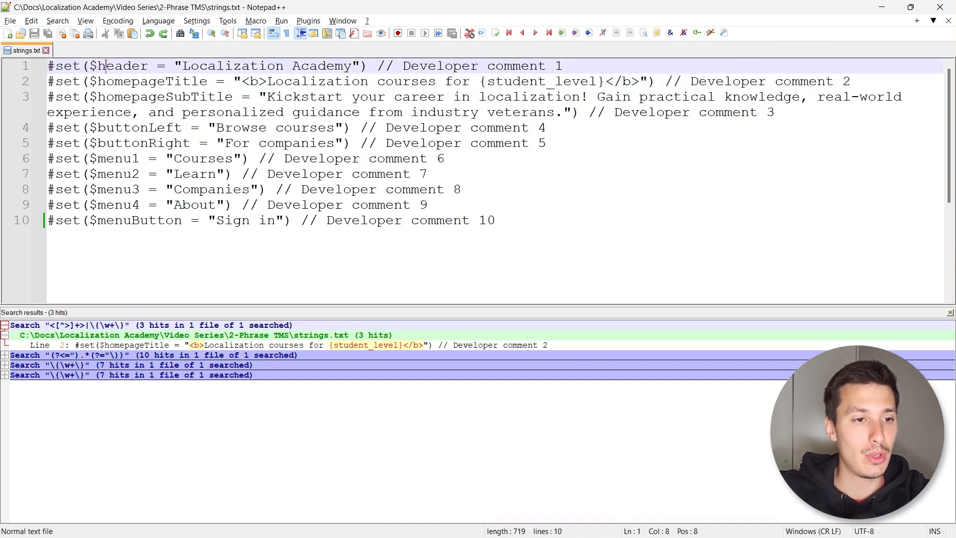
key(ctrl+f)
text((?<=// ).*)
click(601, 254)
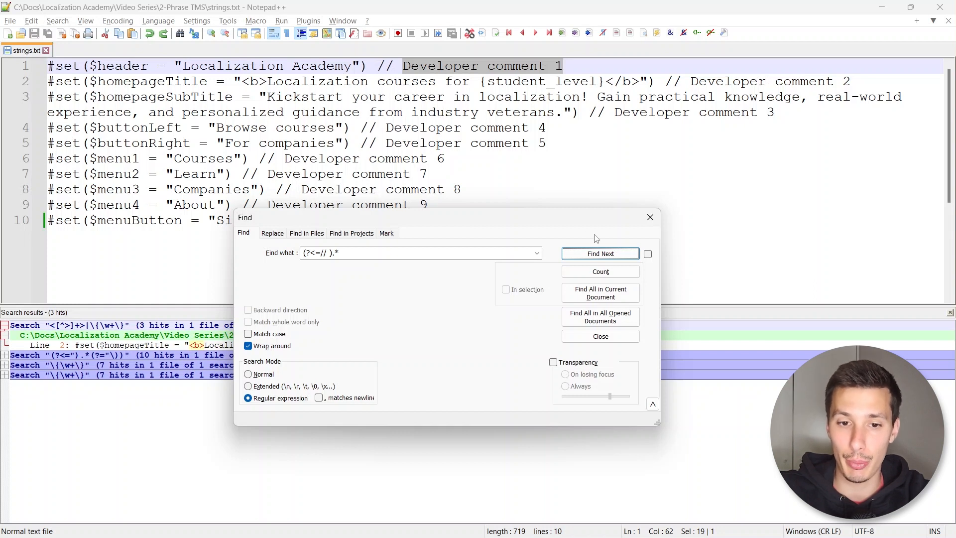
click(607, 257)
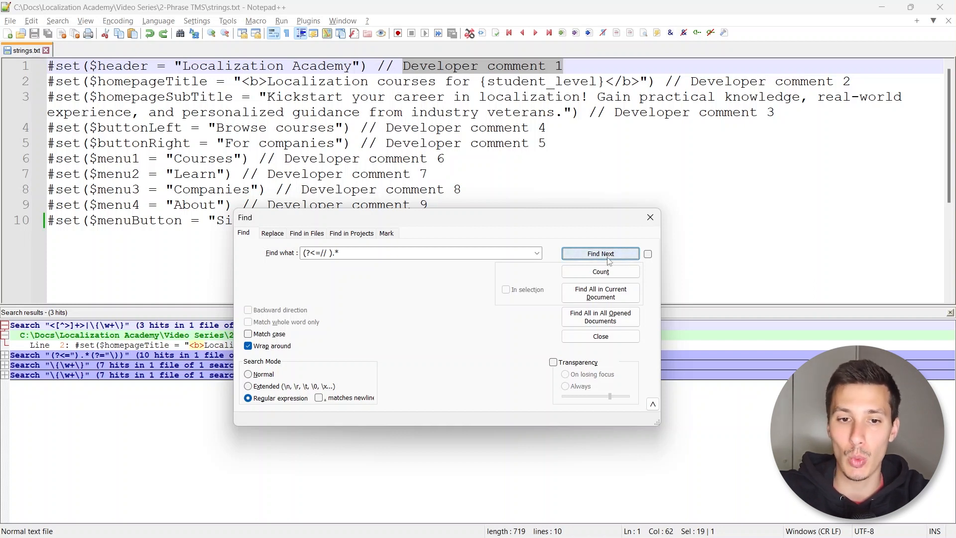
click(608, 258)
click(608, 259)
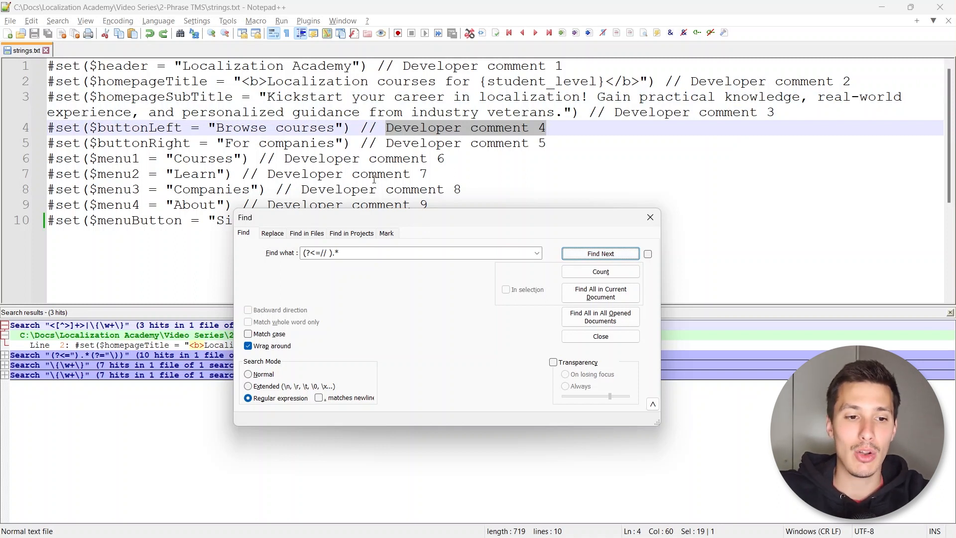
Compare the slashes and space before the line 4 comment with the .* and (?<=// ) parts of the search expression
drag(361, 128, 386, 128)
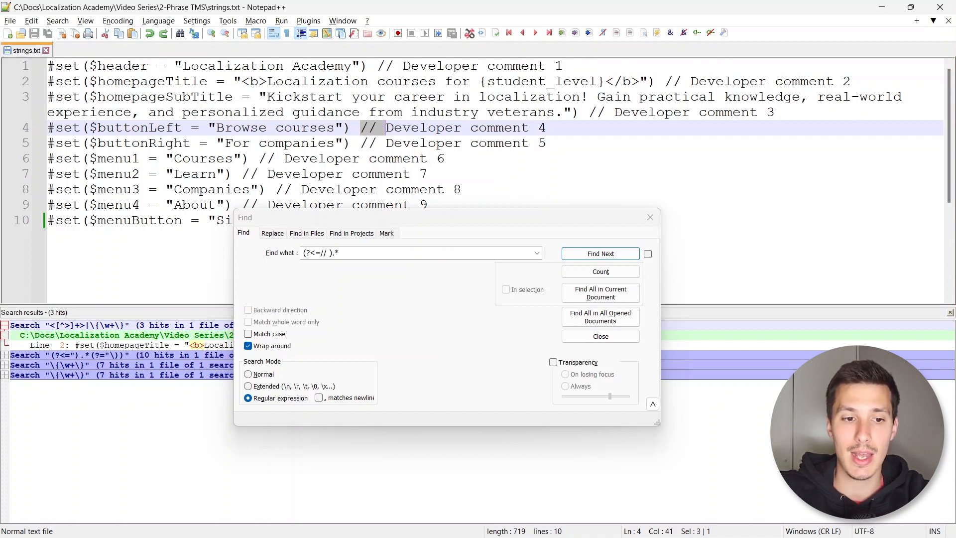
drag(340, 253, 334, 255)
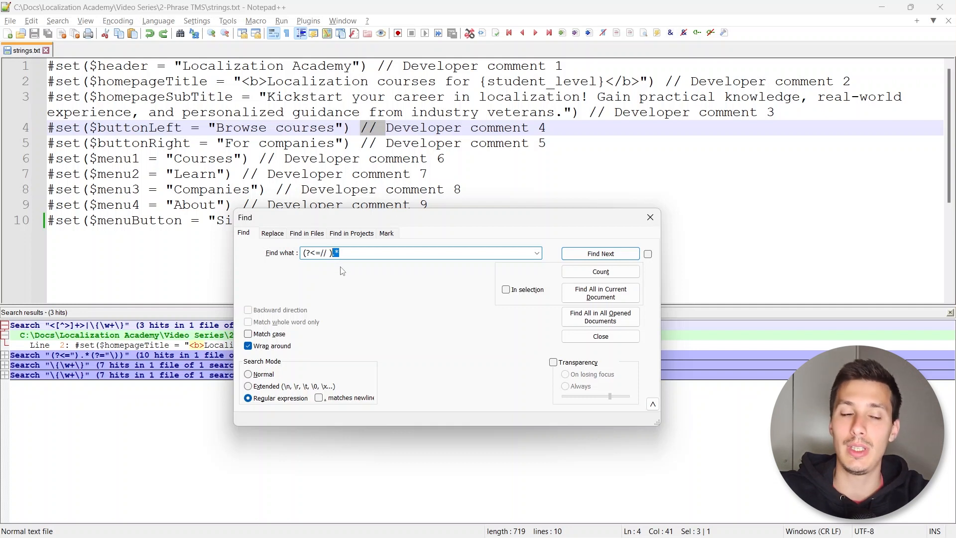
drag(332, 253, 298, 259)
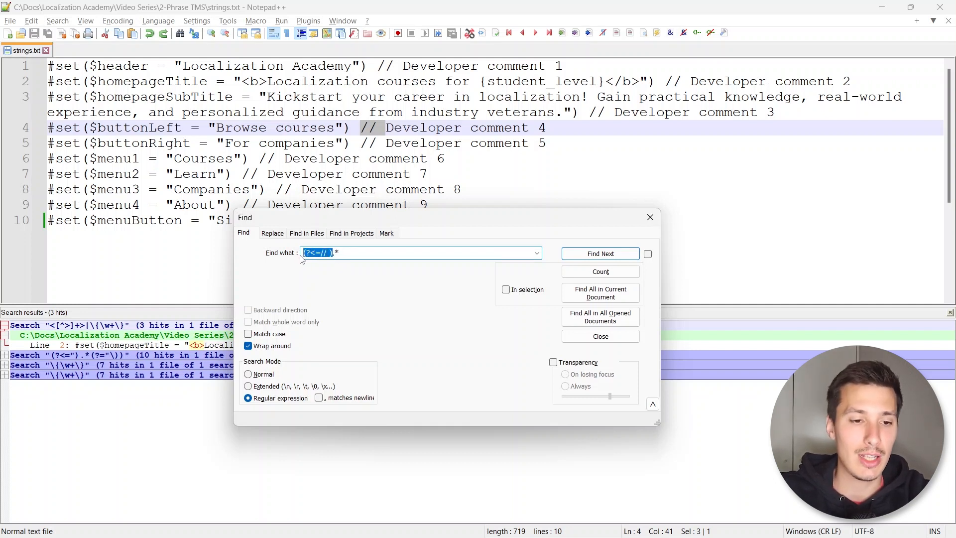
drag(540, 222, 551, 190)
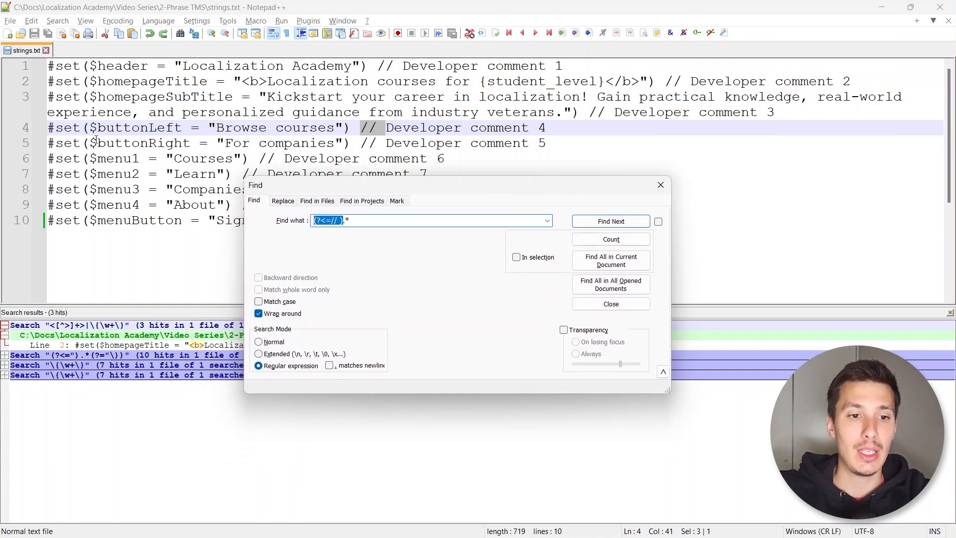
click(52, 68)
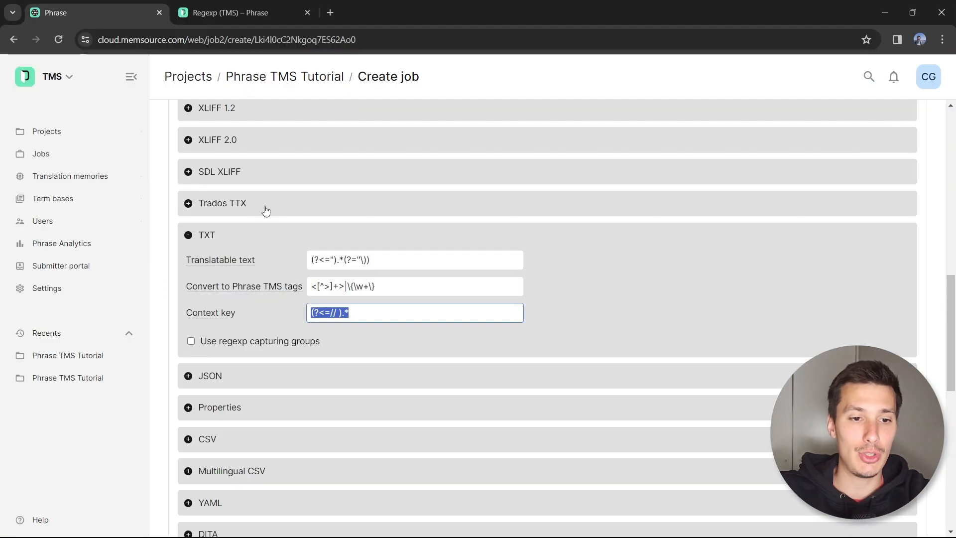
Return to the Phrase job page and review the whole Context key expression
click(359, 313)
triple_click(359, 312)
click(370, 315)
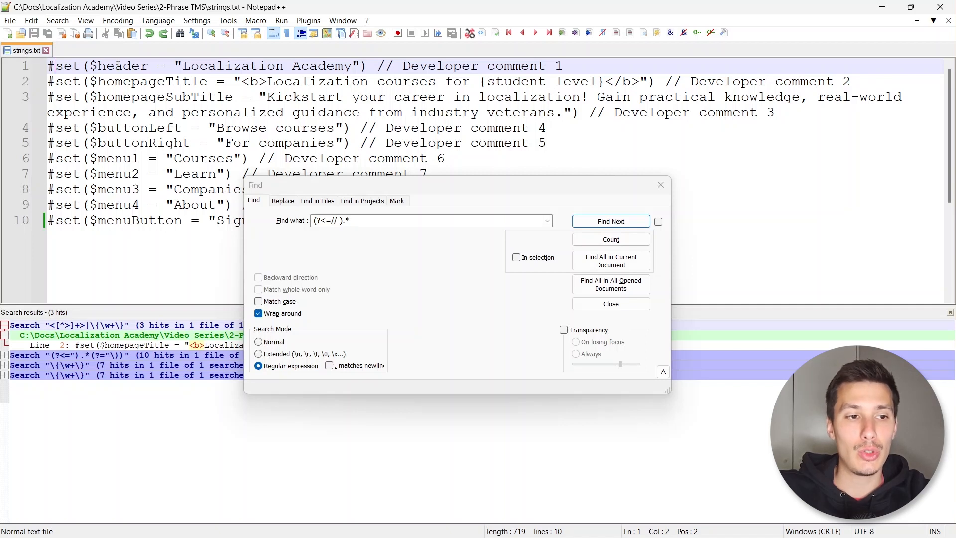
Compare the variable names header, homepageTitle and homepageSubTitle in lines 1 to 3 of strings.txt with the current search expression
double_click(99, 66)
double_click(134, 82)
double_click(129, 96)
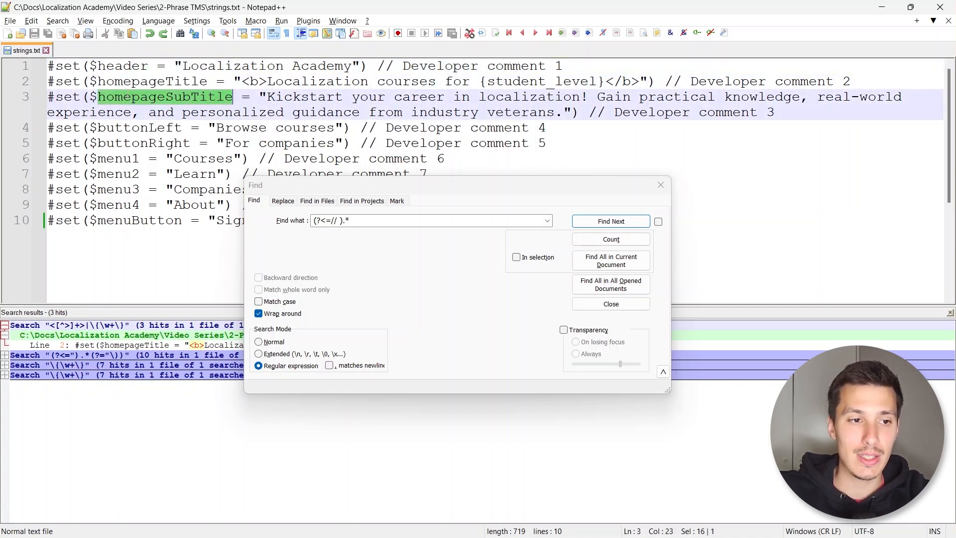
click(100, 66)
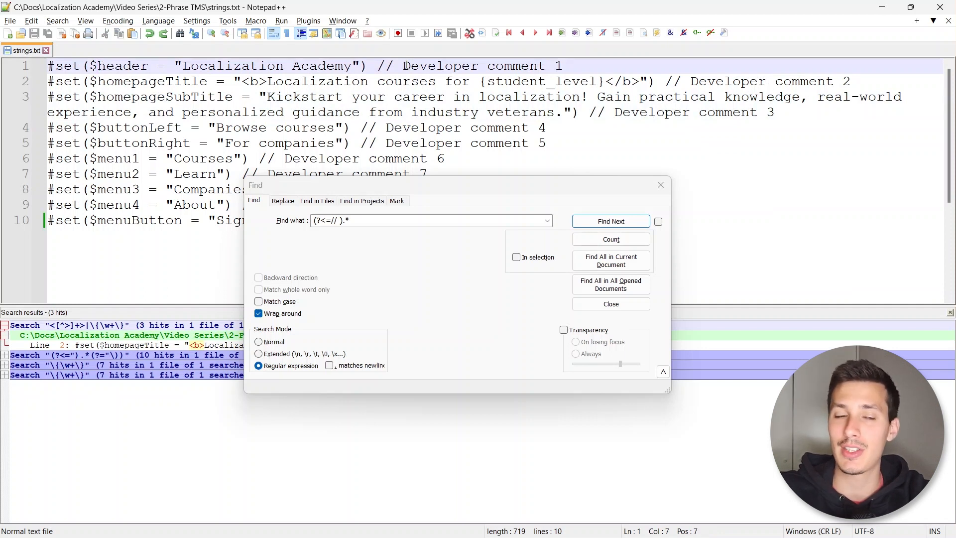
click(349, 219)
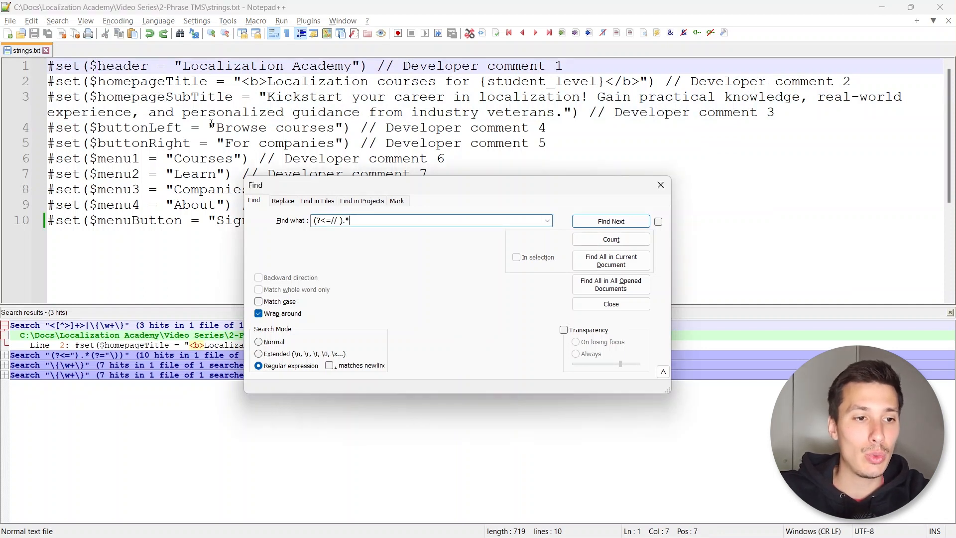
drag(99, 67, 152, 67)
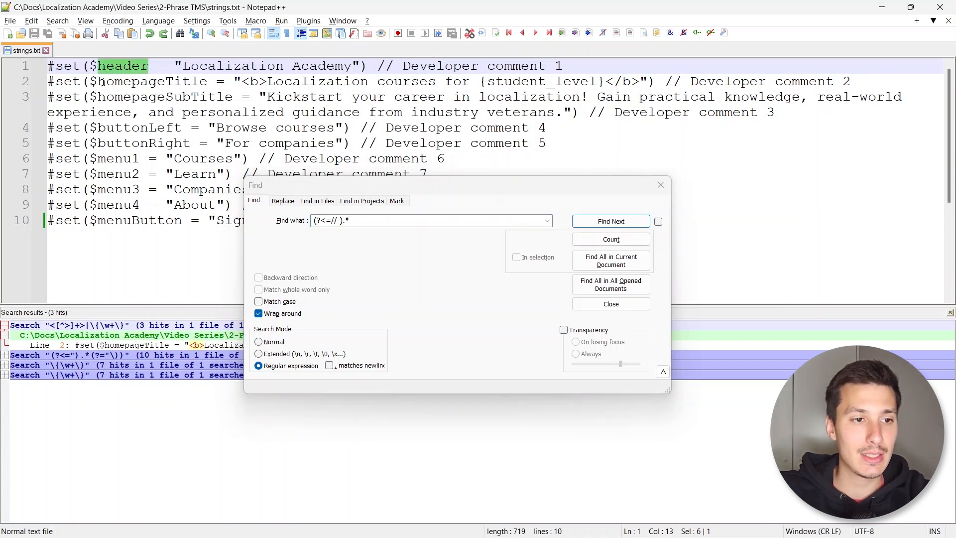
drag(99, 81, 208, 81)
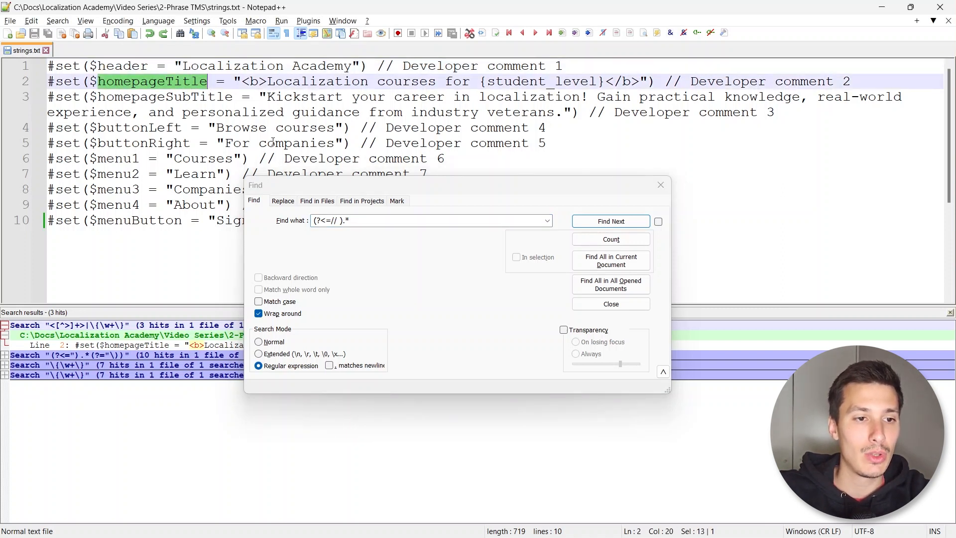
Replace .* after the lookbehind in the search expression with \w+ and compare it with the digit in the line 9 variable name
click(365, 220)
key(BackSpace)
key(BackSpace)
text(\w+)
key(shift+Left)
key(shift+Left)
key(shift+Left)
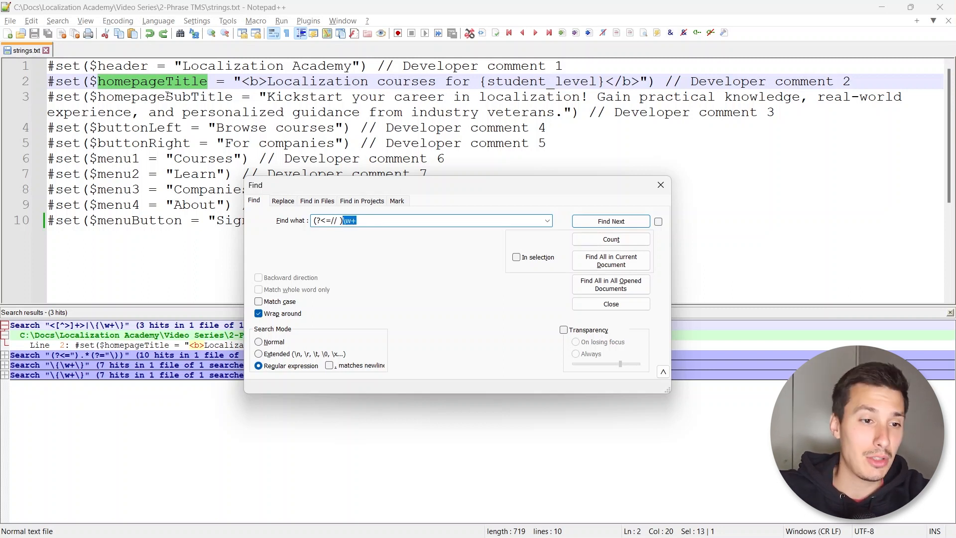
drag(362, 219, 338, 221)
drag(99, 204, 131, 204)
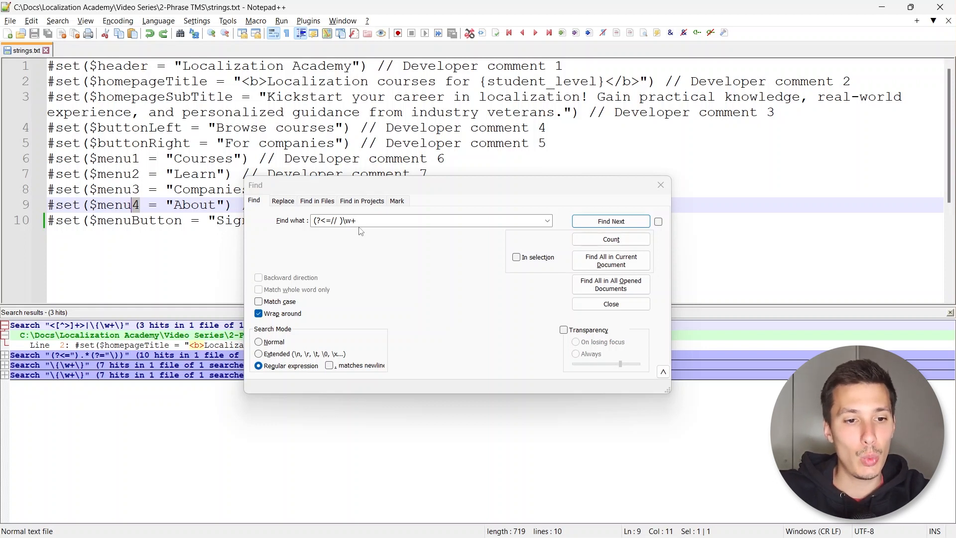
Copy the #set($ prefix from line 3 and put it in the lookbehind, making the search expression (?<=#set($)\w+
drag(343, 220, 306, 226)
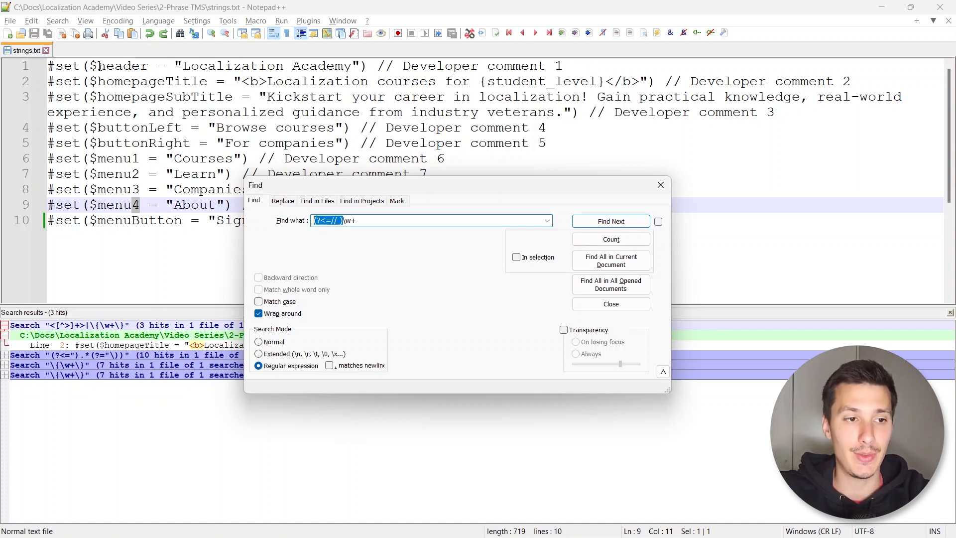
drag(100, 67, 47, 67)
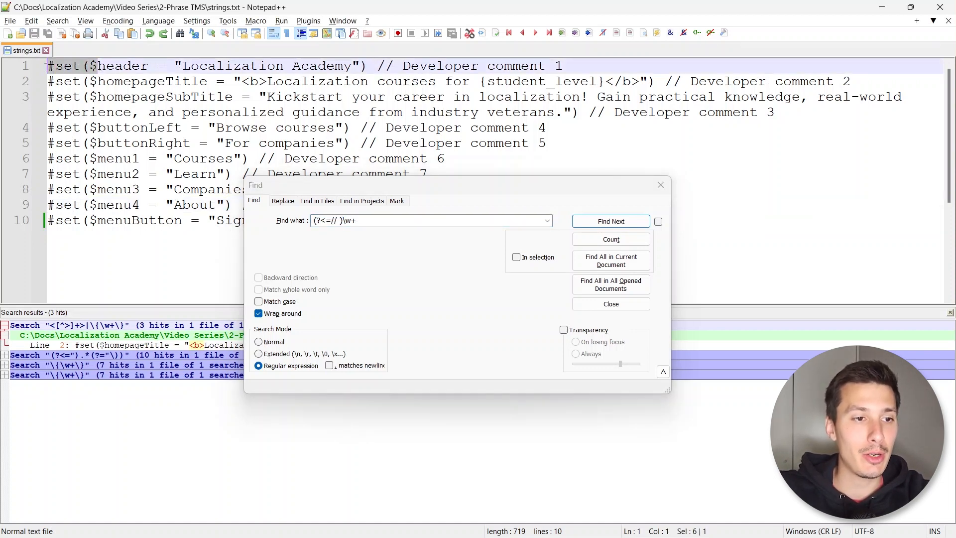
drag(97, 82, 46, 82)
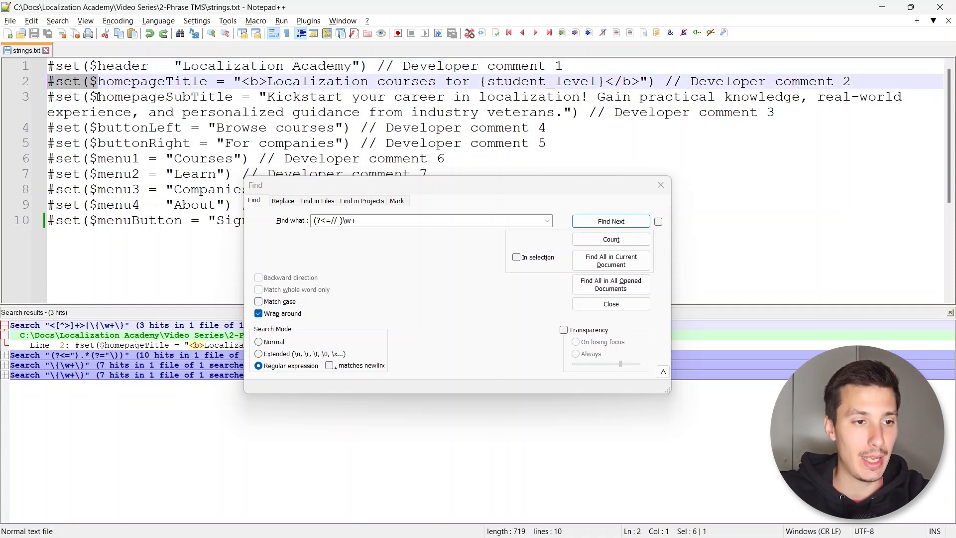
drag(98, 97, 47, 96)
key(ctrl+c)
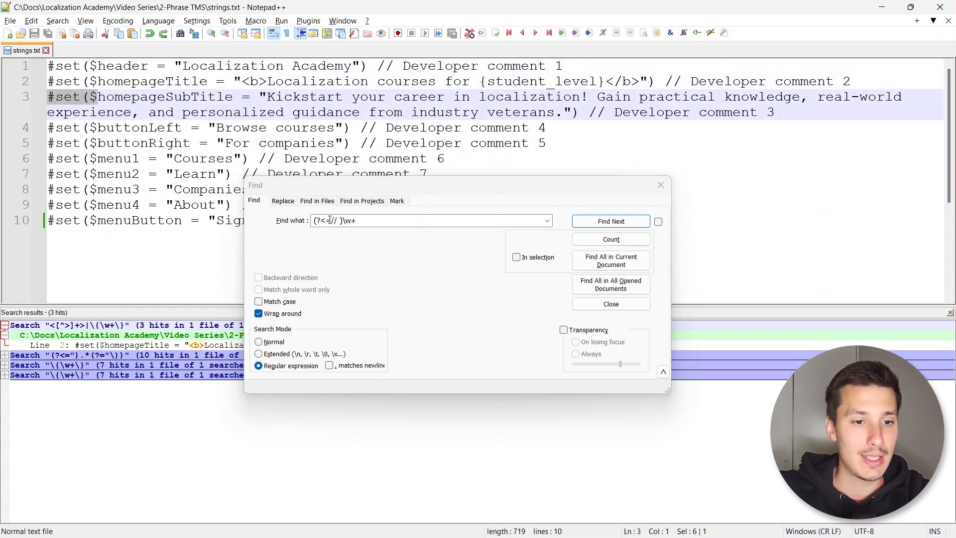
click(337, 220)
drag(341, 222, 315, 224)
key(ctrl+v)
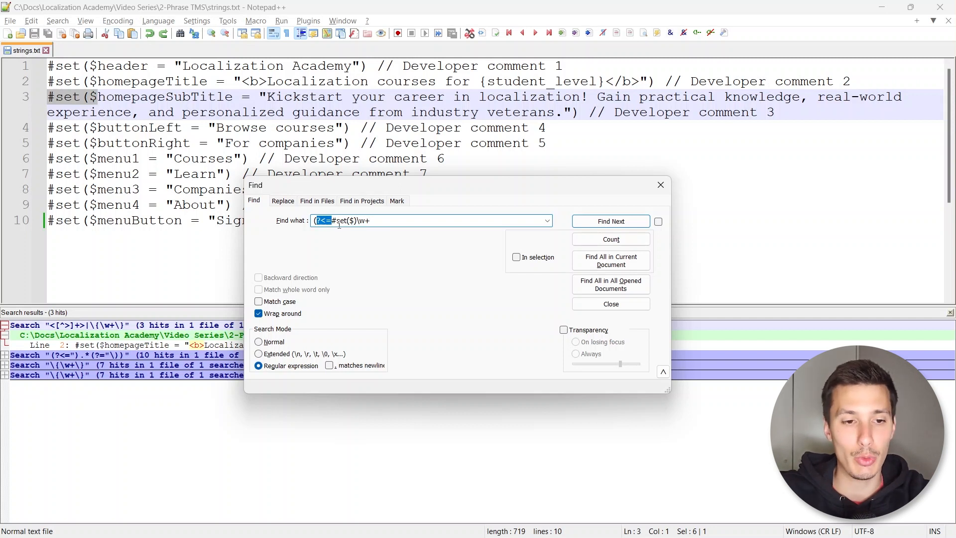
Escape the opening parenthesis after set with a backslash, making the search expression (?<=#set\($)\w+
click(336, 221)
key(shift+Left)
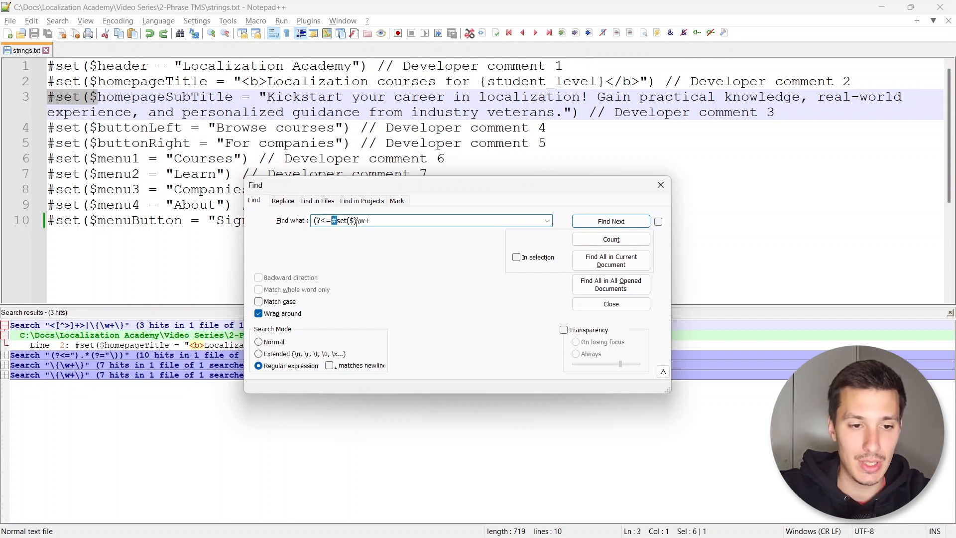
key(Right)
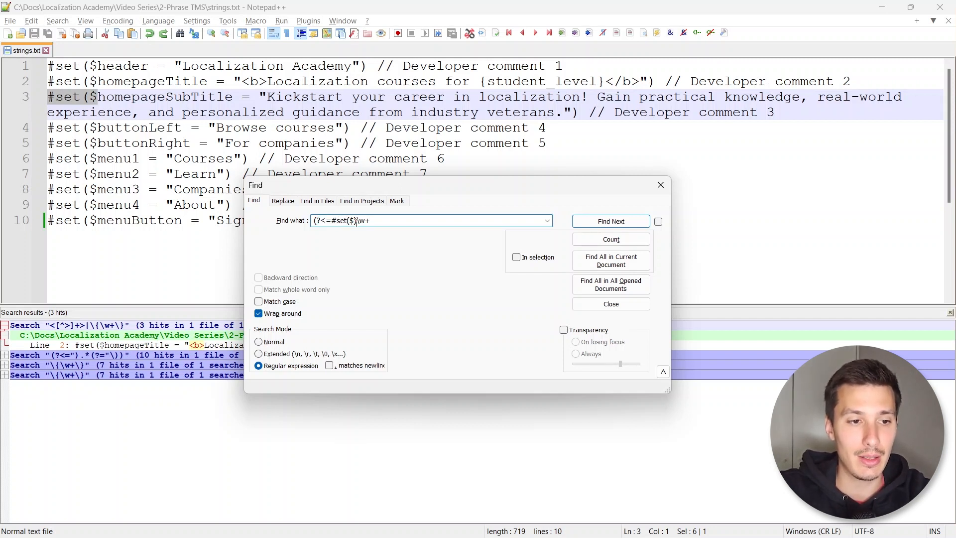
click(348, 220)
text(\)
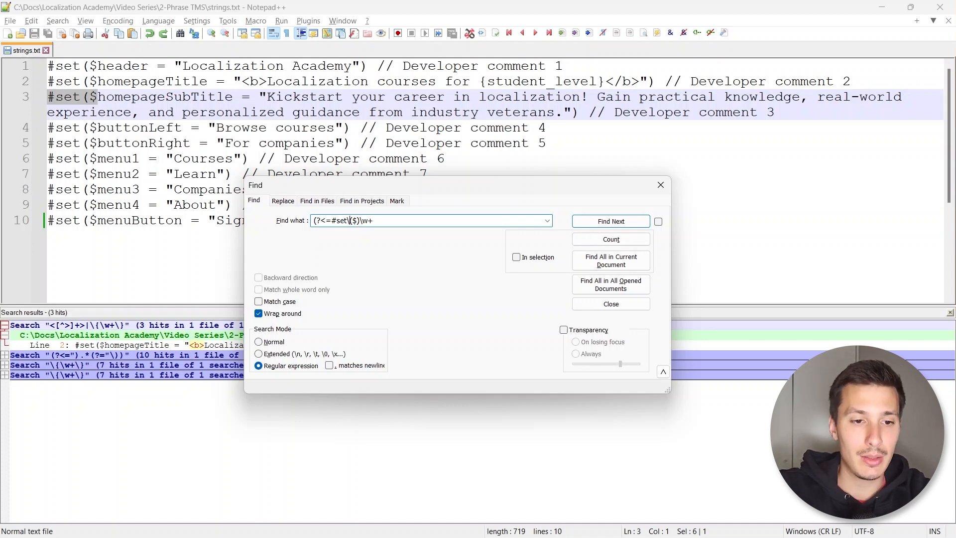
Compare the opening parentheses after #set in lines 1 and 2 with the escaped parenthesis in the search expression
click(84, 67)
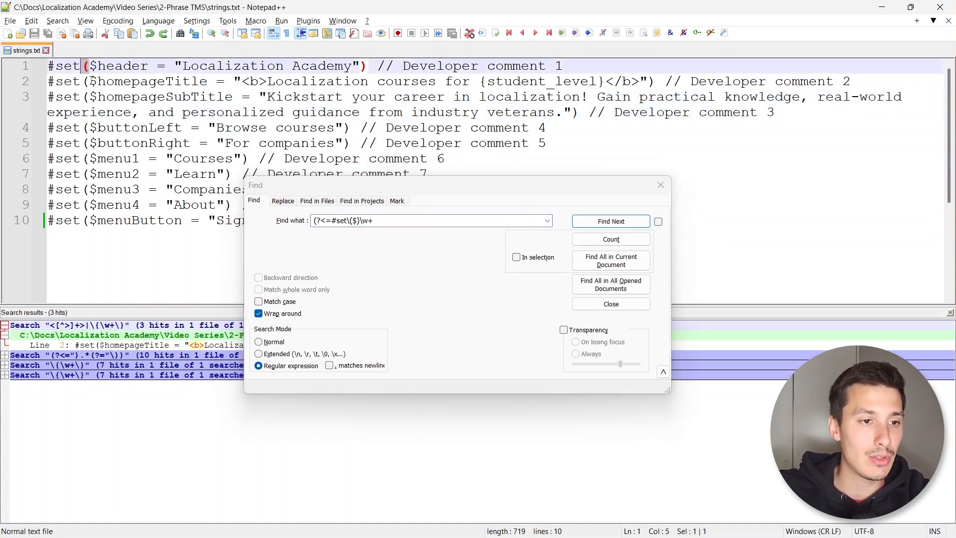
click(91, 82)
drag(91, 83, 84, 84)
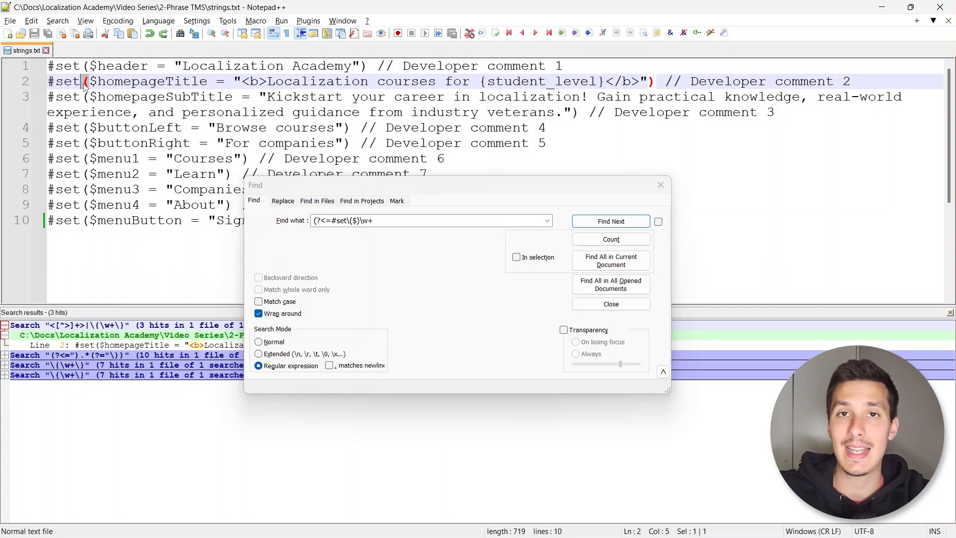
click(354, 221)
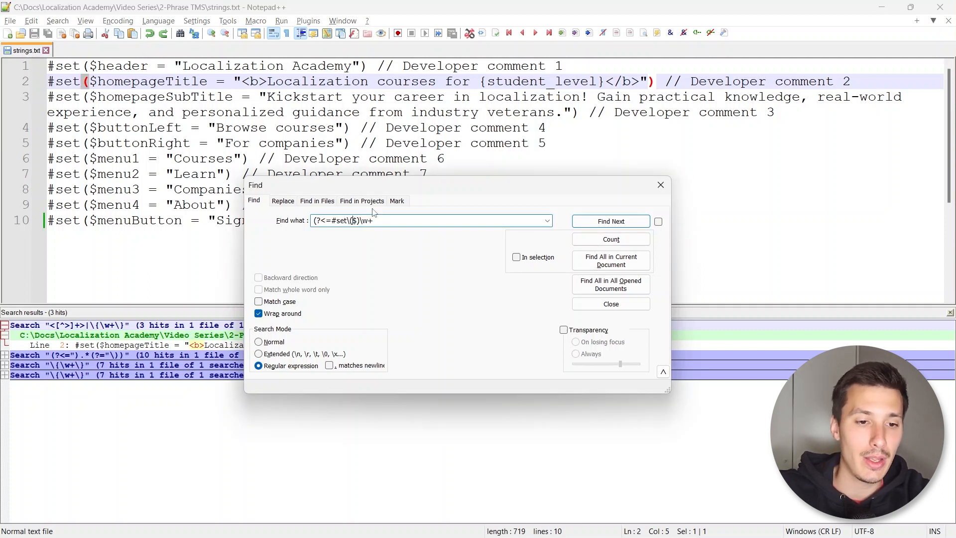
key(shift+Right)
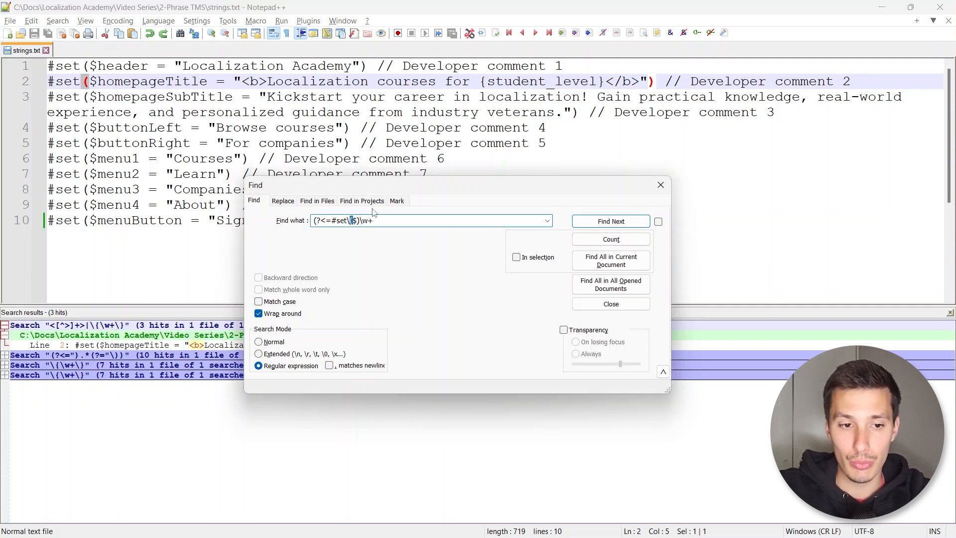
key(shift+Left)
key(shift+Left)
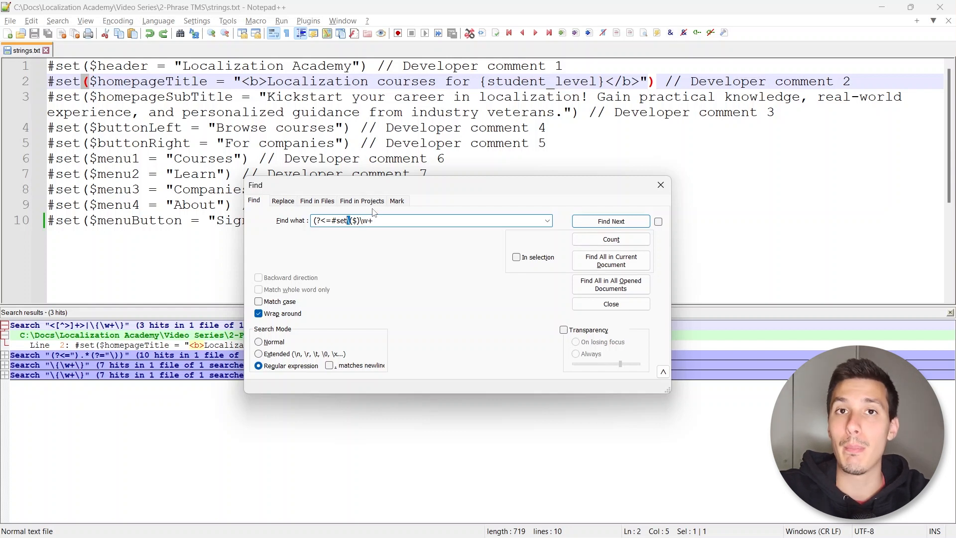
key(Right)
Escape the dollar sign in the lookbehind with a backslash, making the search expression (?<=#set\(\$)\w+
click(357, 221)
text(\)
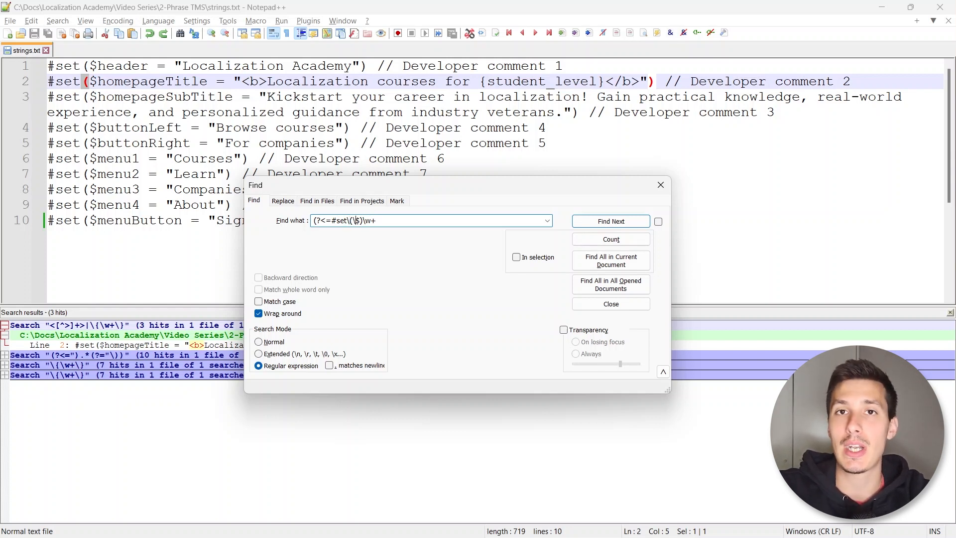
key(shift+Left)
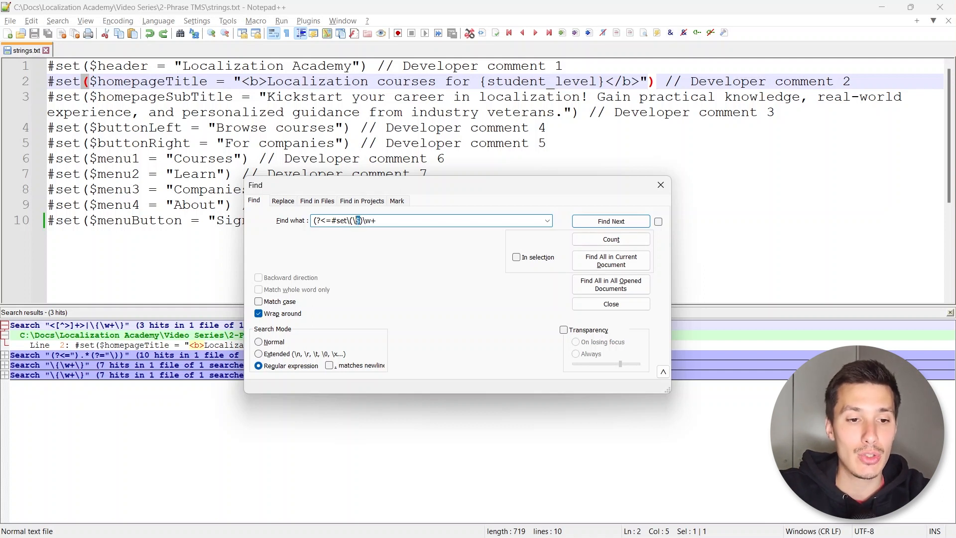
key(shift+Left)
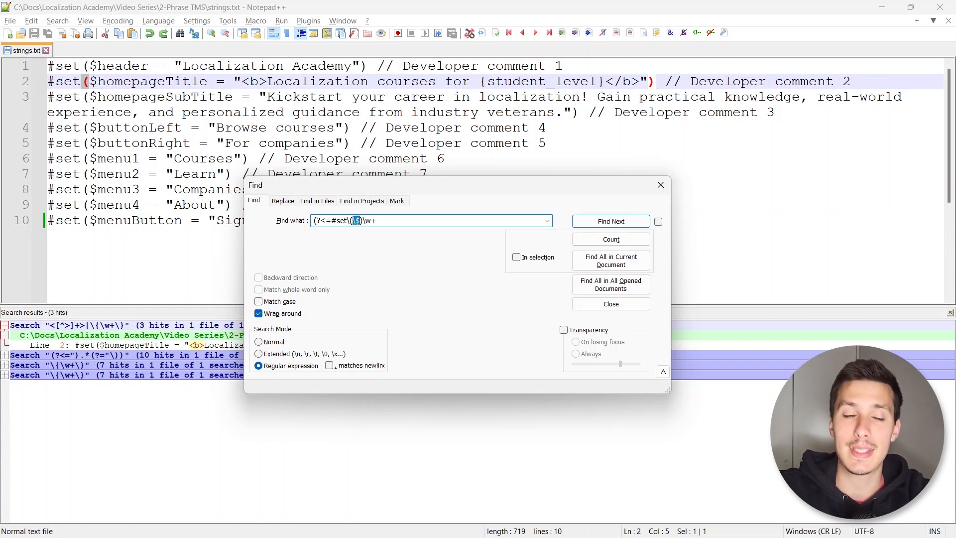
key(Right)
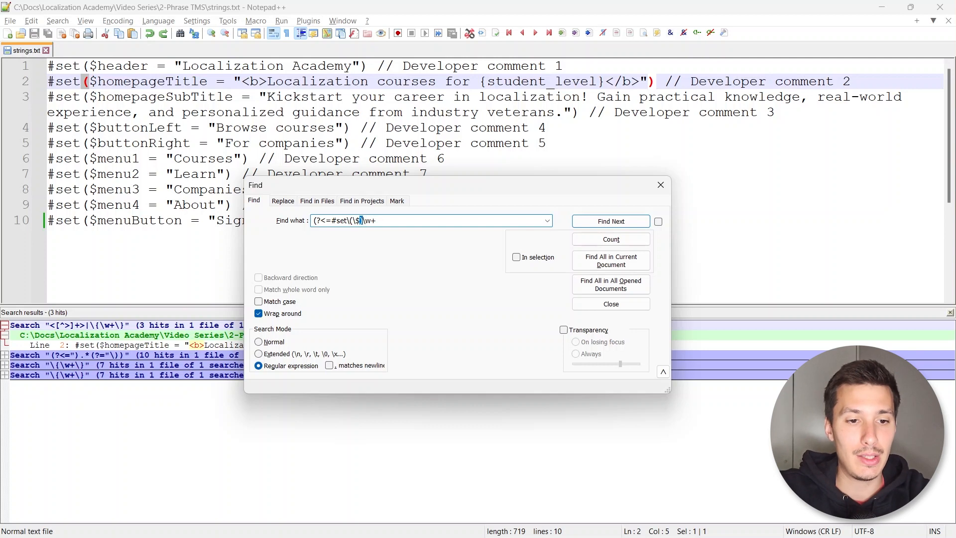
Review the finished lookbehind and search strings.txt for (?<=#set\(\$)\w+, stepping through the matches from line 2 to line 10
click(364, 219)
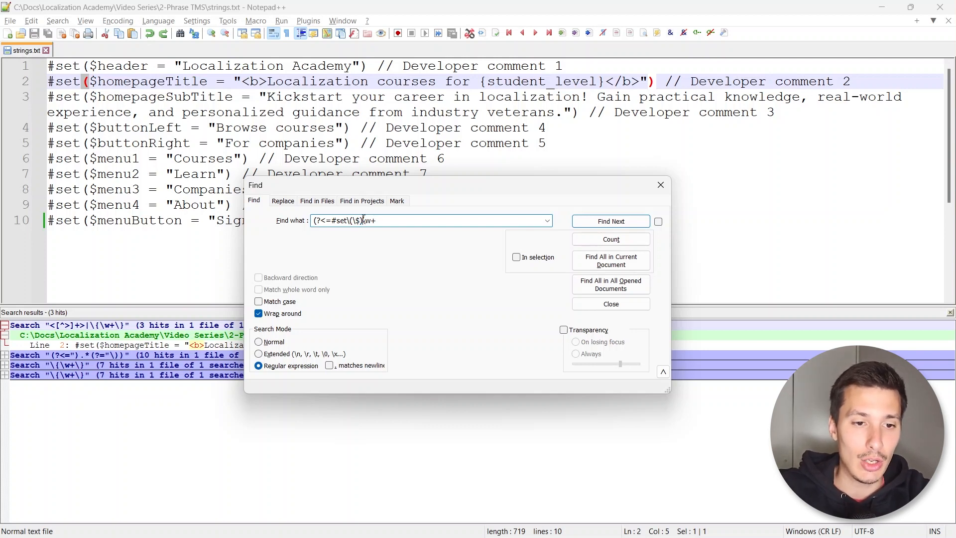
drag(364, 219, 311, 219)
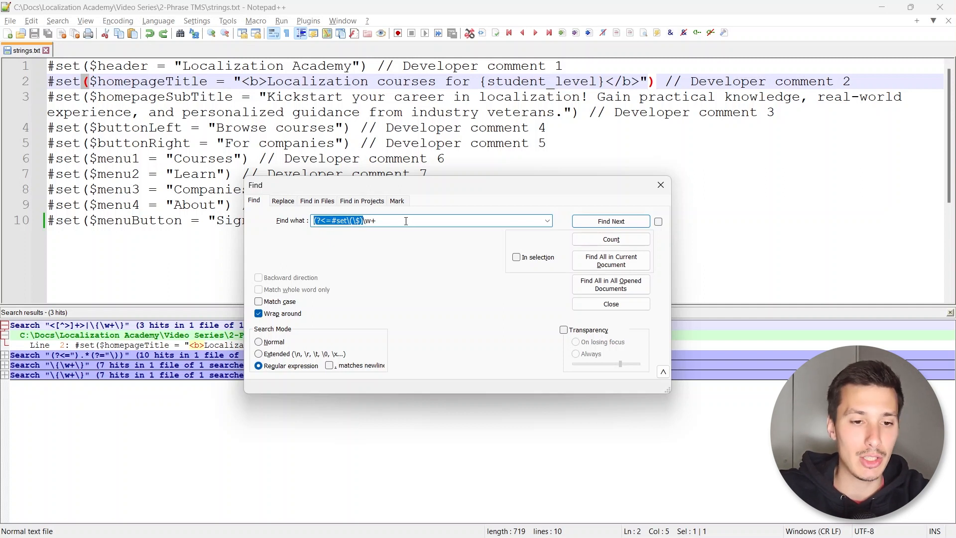
click(607, 222)
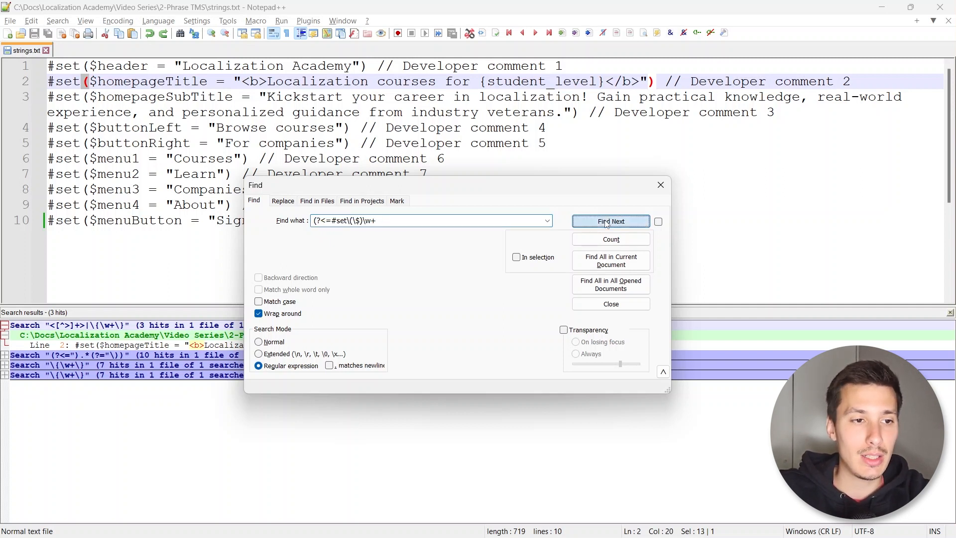
click(606, 222)
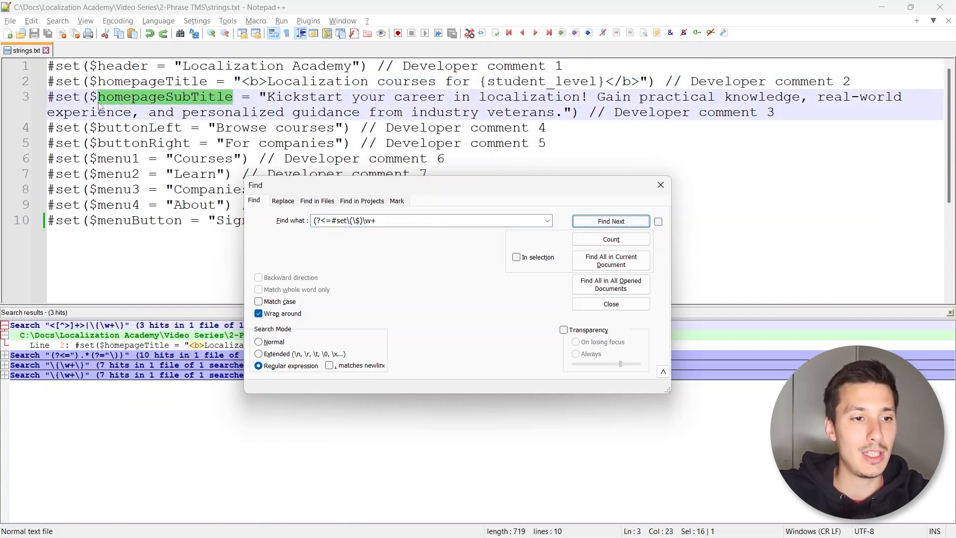
click(619, 226)
click(619, 226)
click(620, 227)
click(620, 227)
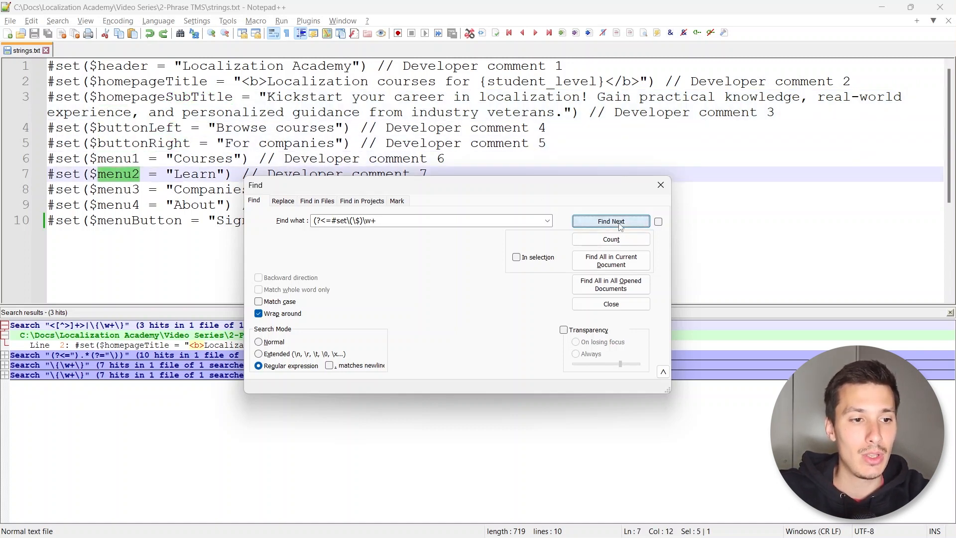
click(619, 227)
click(620, 227)
click(619, 227)
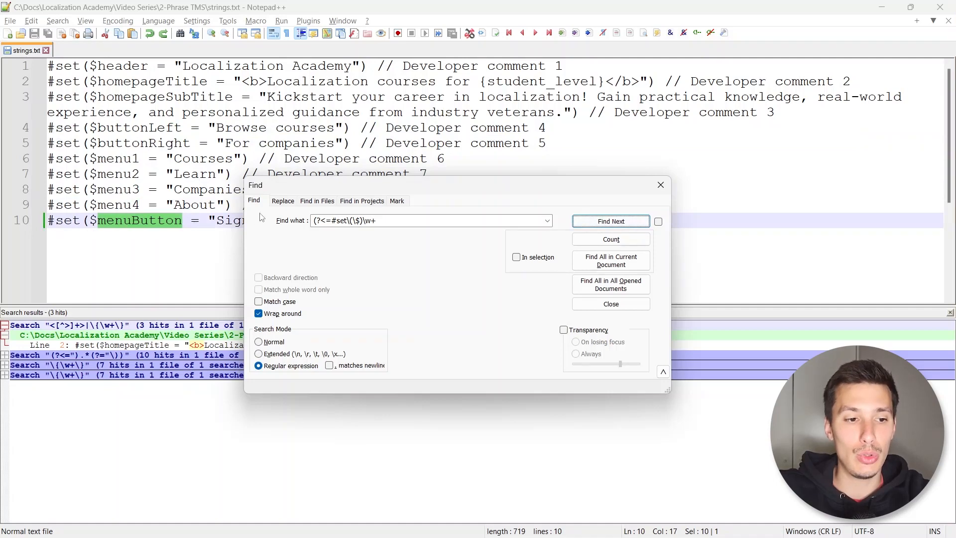
Close the Find window, switch back to the Phrase job page and review the Context key expression in the TXT settings
click(660, 191)
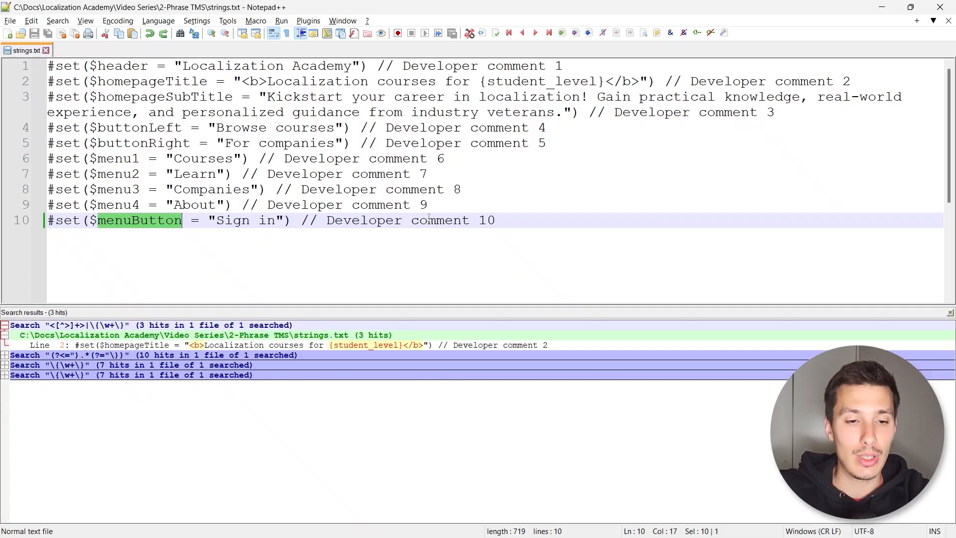
key(ctrl+f)
key(Down)
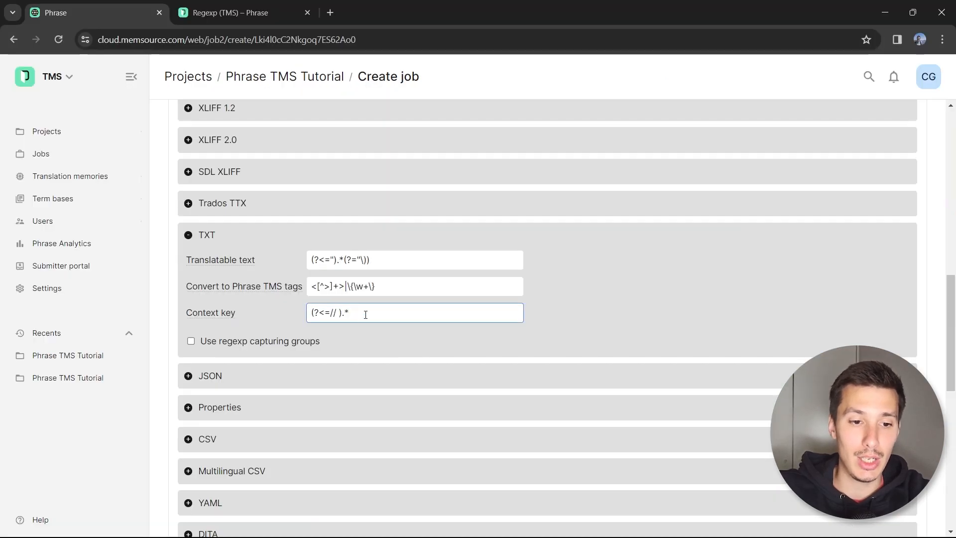
triple_click(368, 311)
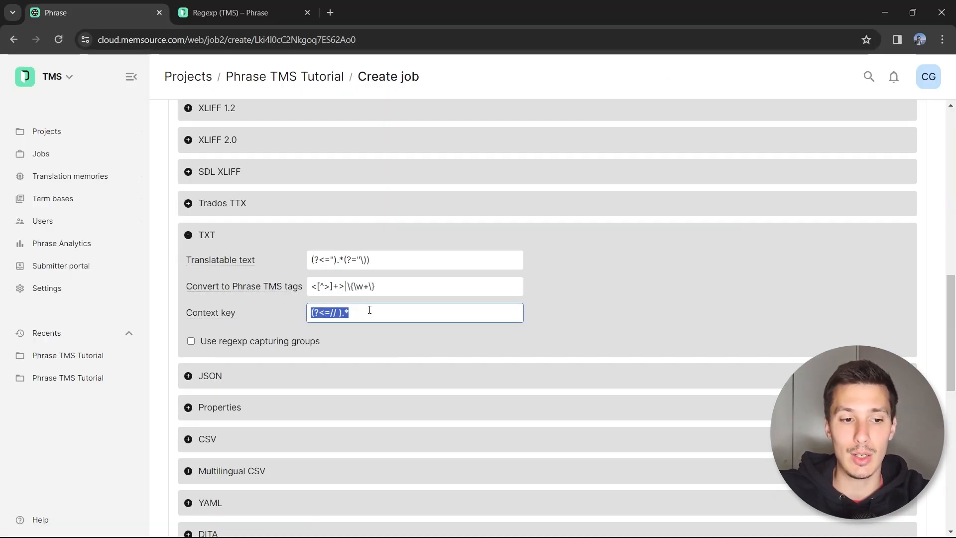
click(375, 310)
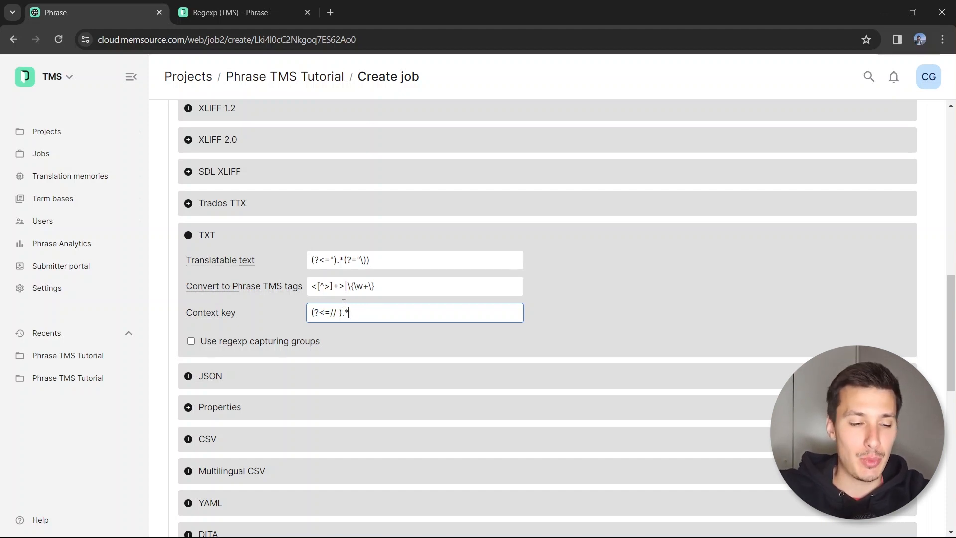
scroll(343, 302, up, 9)
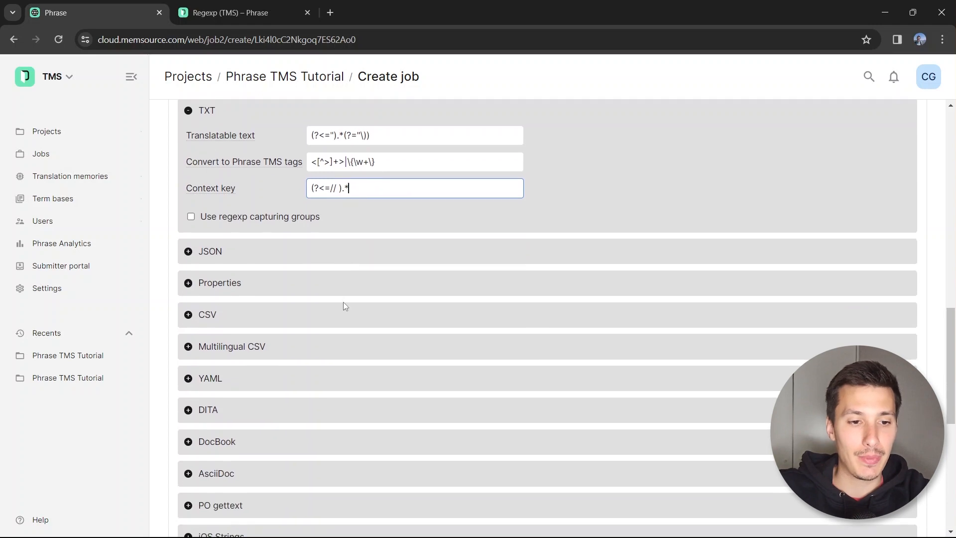
Create the job from strings.txt with the current import settings and open the strings.txt job in the translation editor
scroll(346, 277, up, 4)
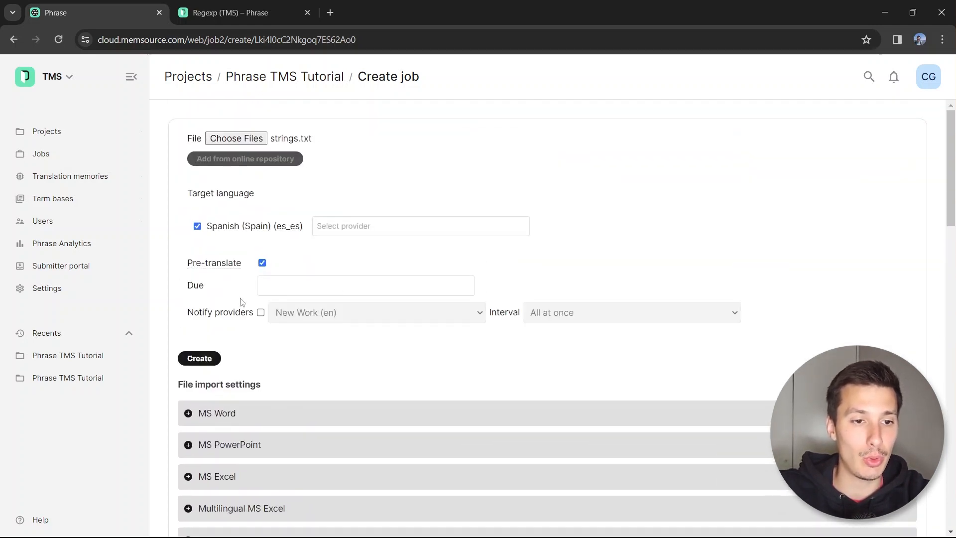
click(199, 359)
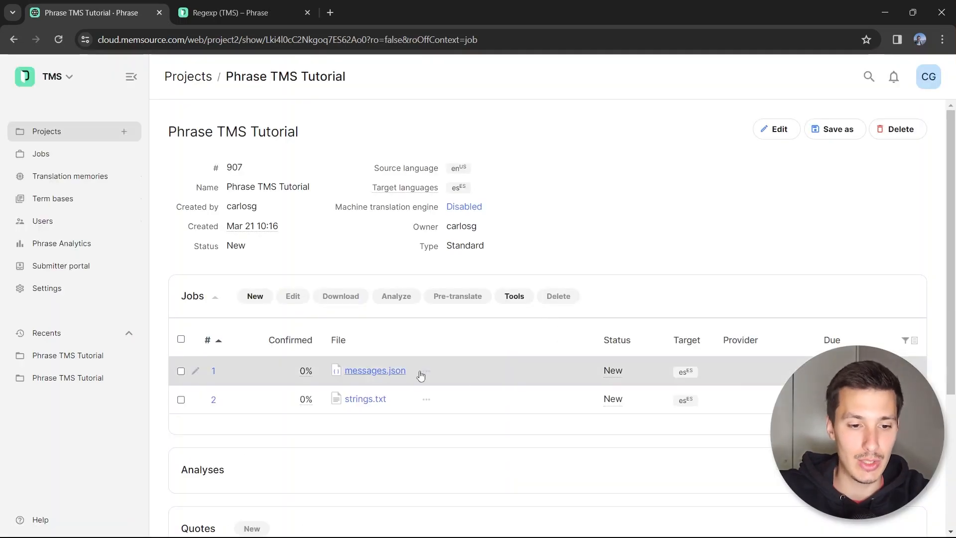
click(361, 403)
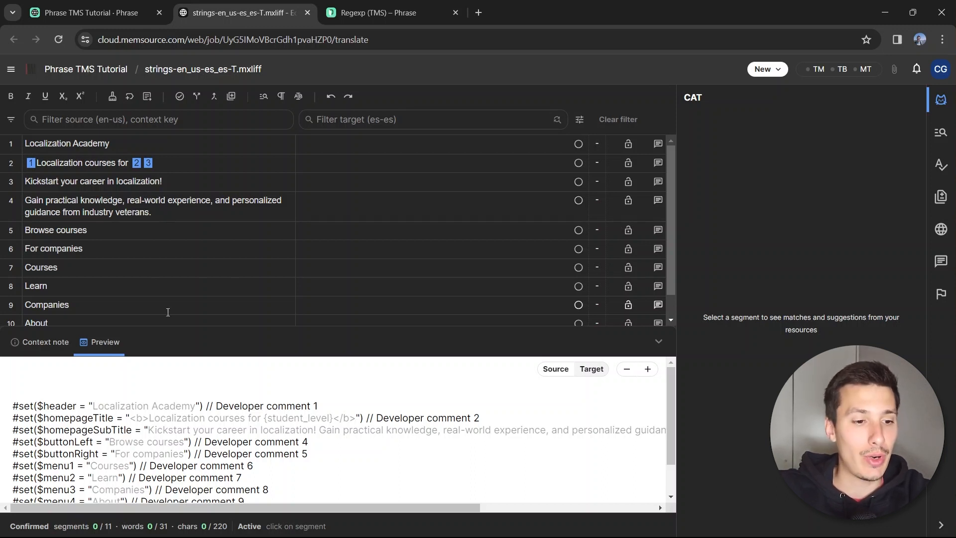
Switch to Notepad++, close the Find window and review the source lines of strings.txt, focusing on lines 1 and 2
key(alt+Tab)
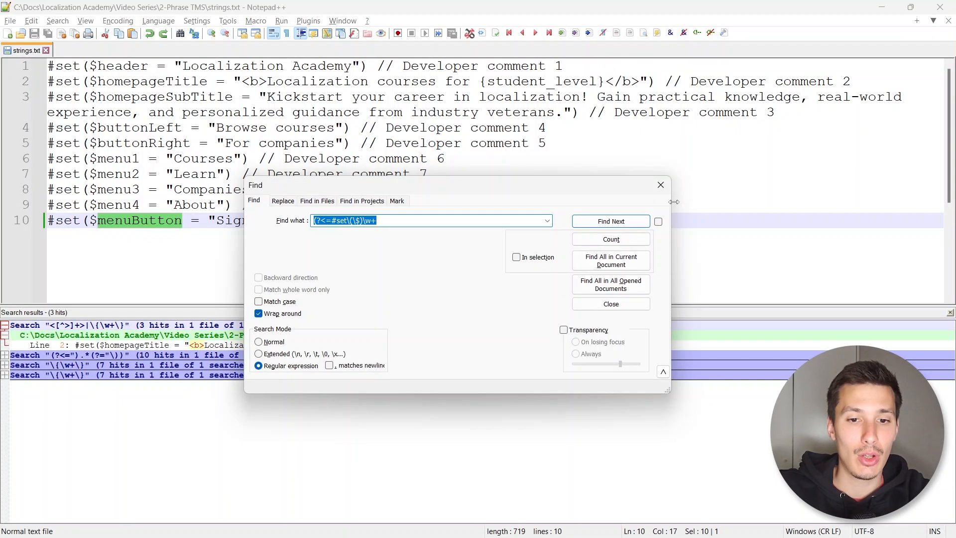
click(661, 185)
drag(498, 222, 3, 69)
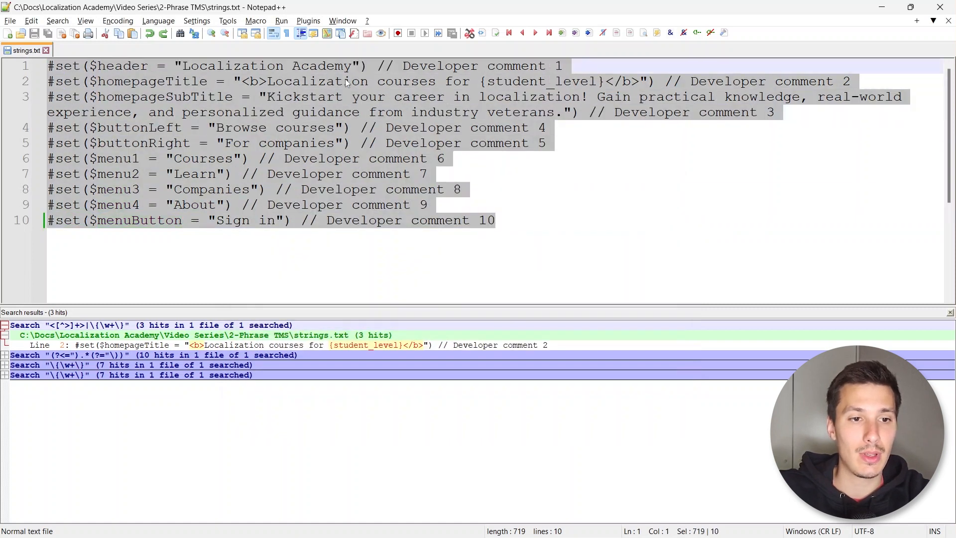
drag(564, 66, 43, 65)
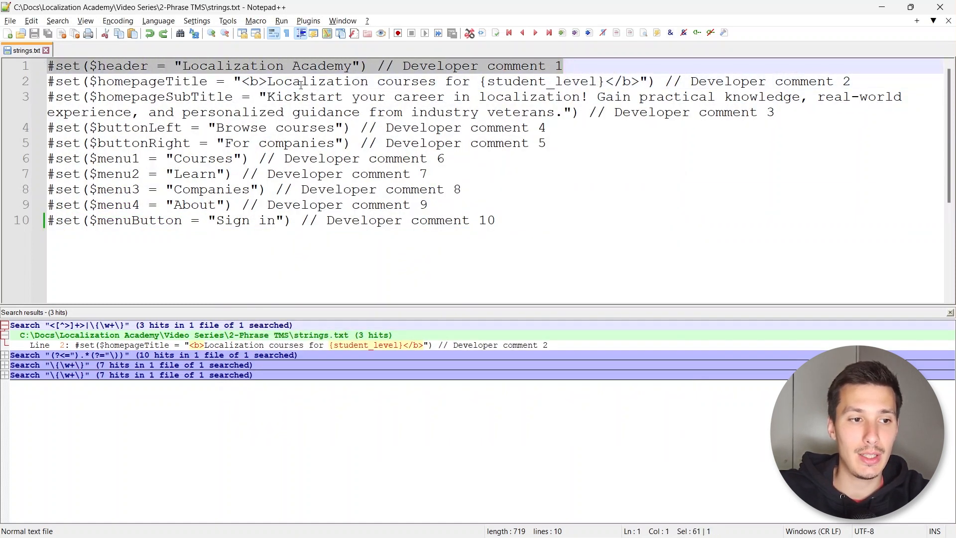
drag(857, 85, 46, 82)
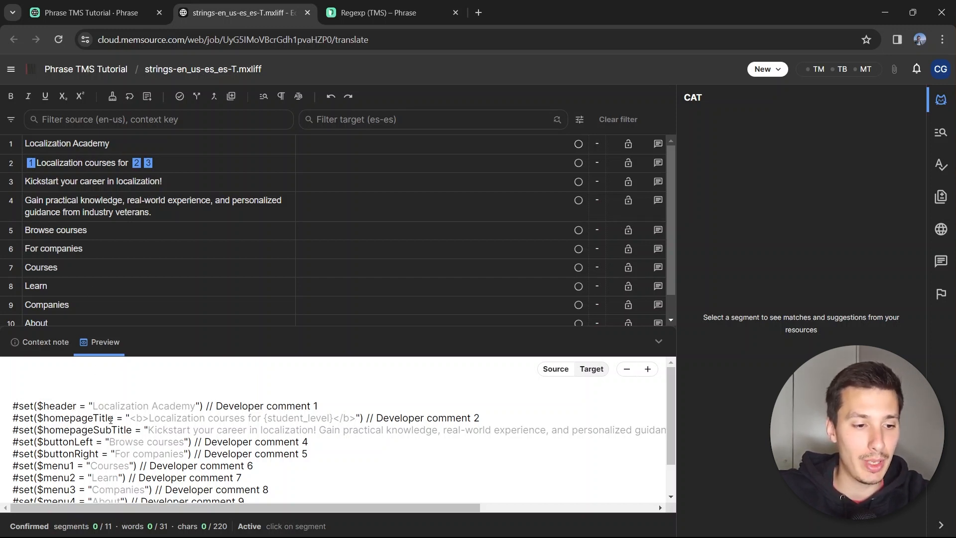
Check in the translation editor that the segments from Localization Academy to Sign in correspond to the strings in the preview
click(54, 145)
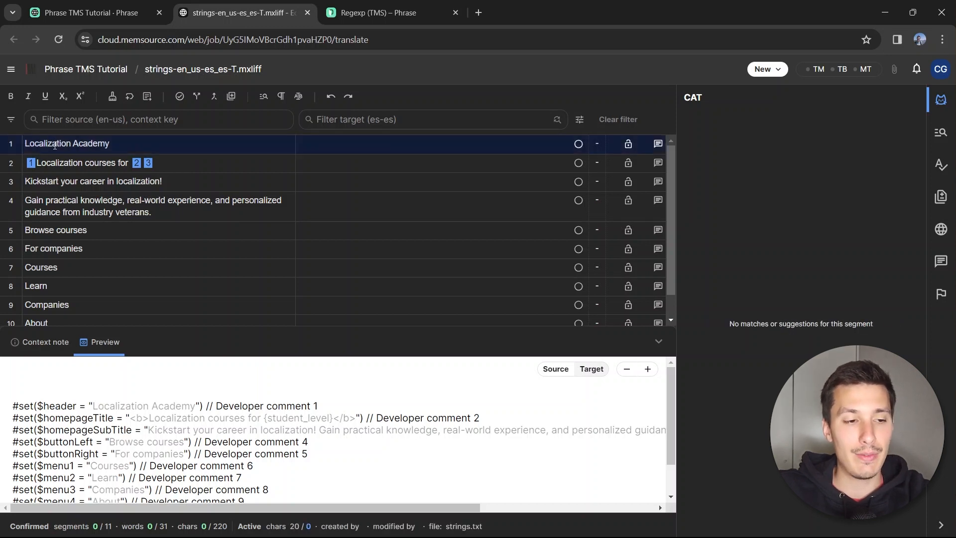
scroll(69, 219, down, 2)
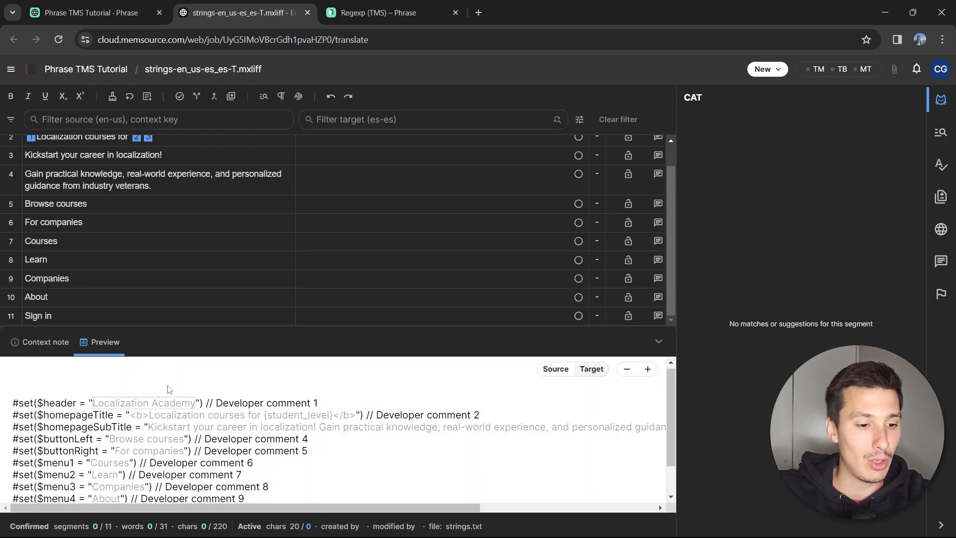
scroll(147, 447, down, 1)
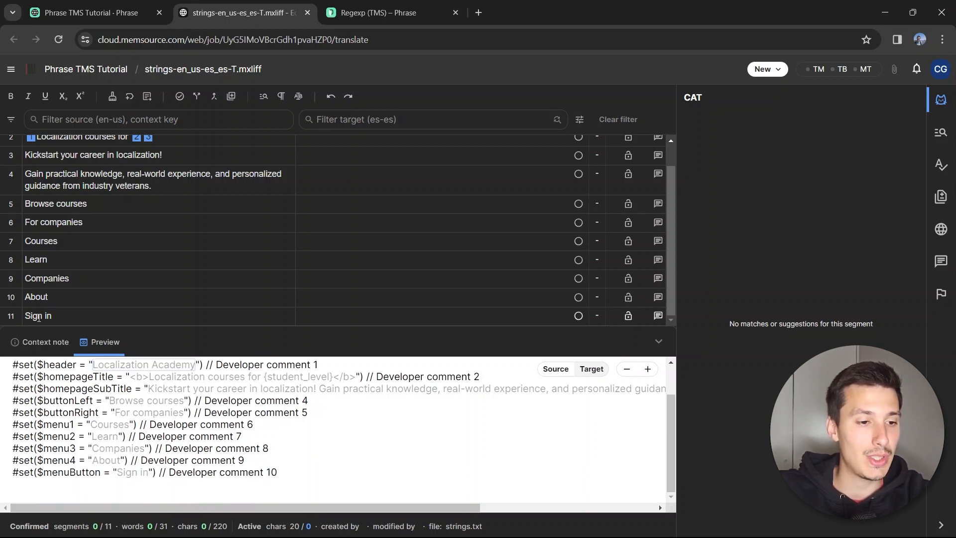
click(56, 317)
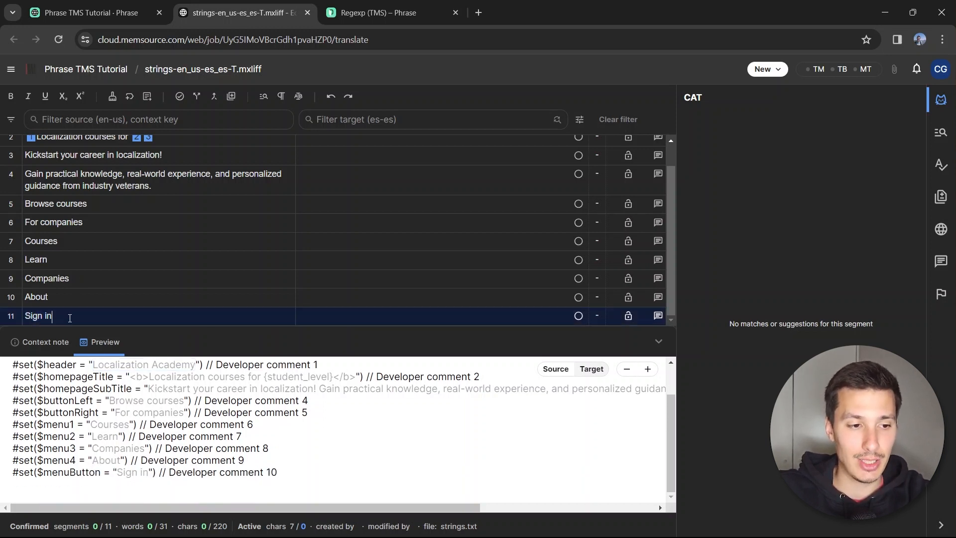
scroll(148, 243, up, 1)
scroll(147, 243, up, 1)
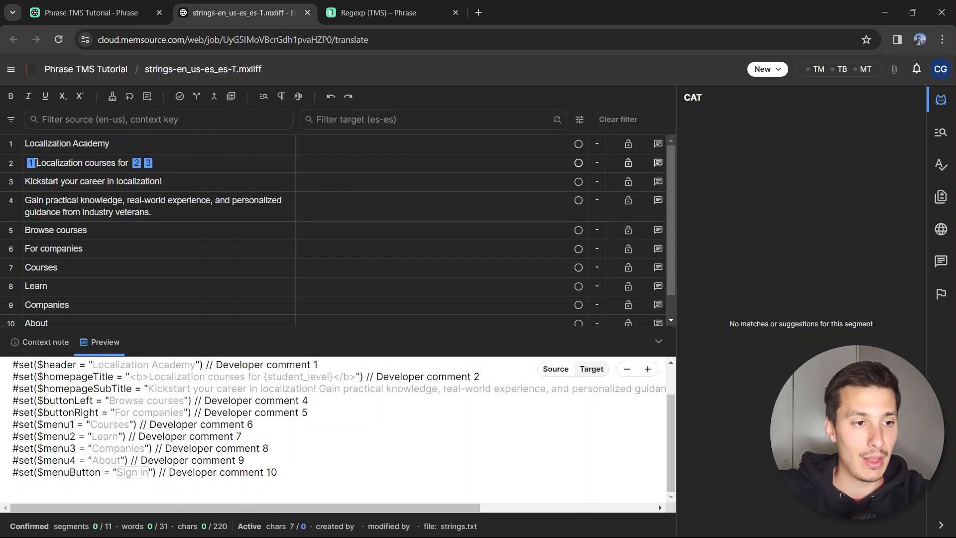
Inspect the contents of the tags in segment 2 and look through the file preview for the translatable text
mouse_move(33, 163)
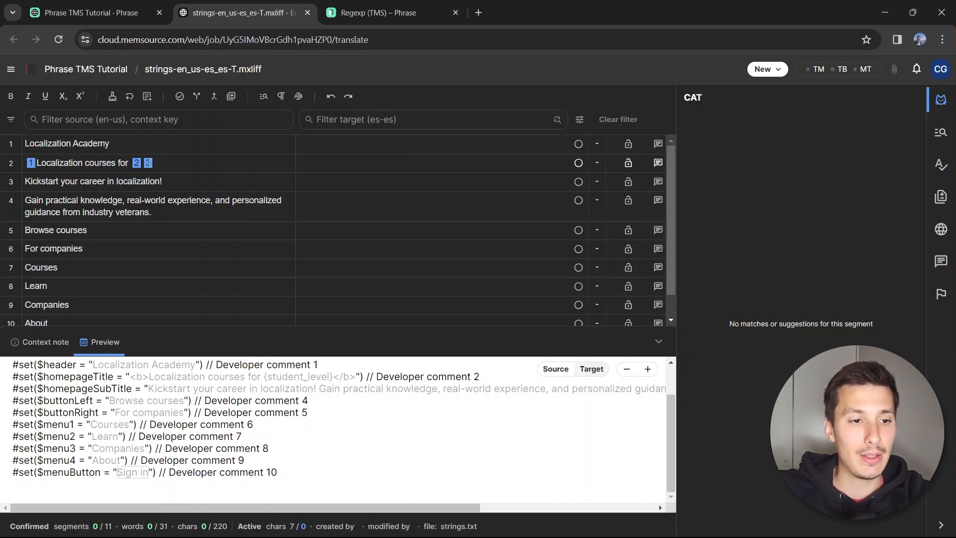
mouse_move(149, 164)
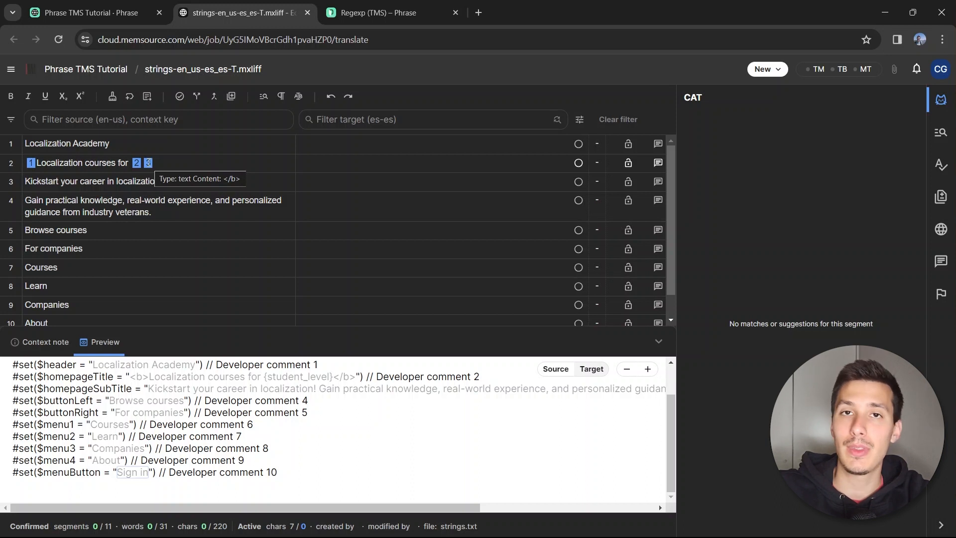
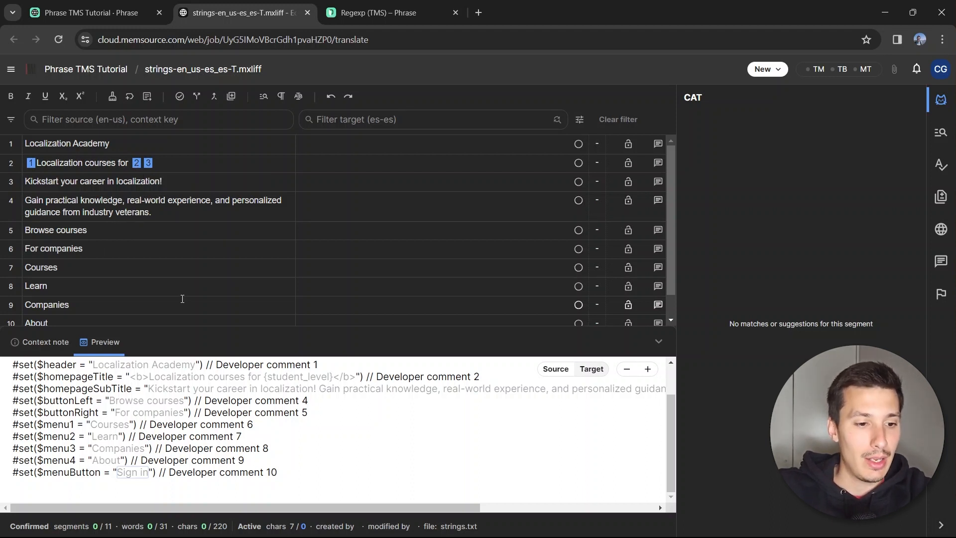
scroll(152, 386, up, 1)
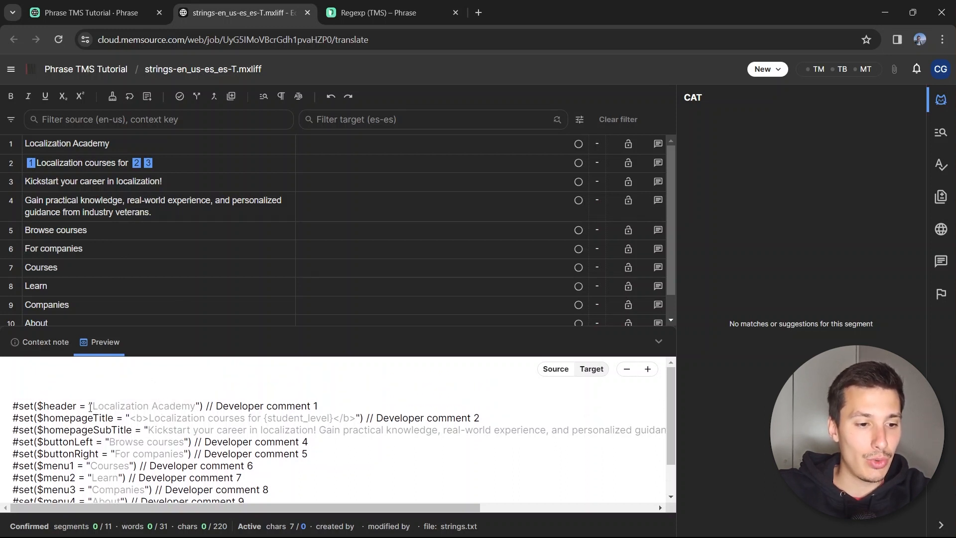
scroll(97, 408, down, 1)
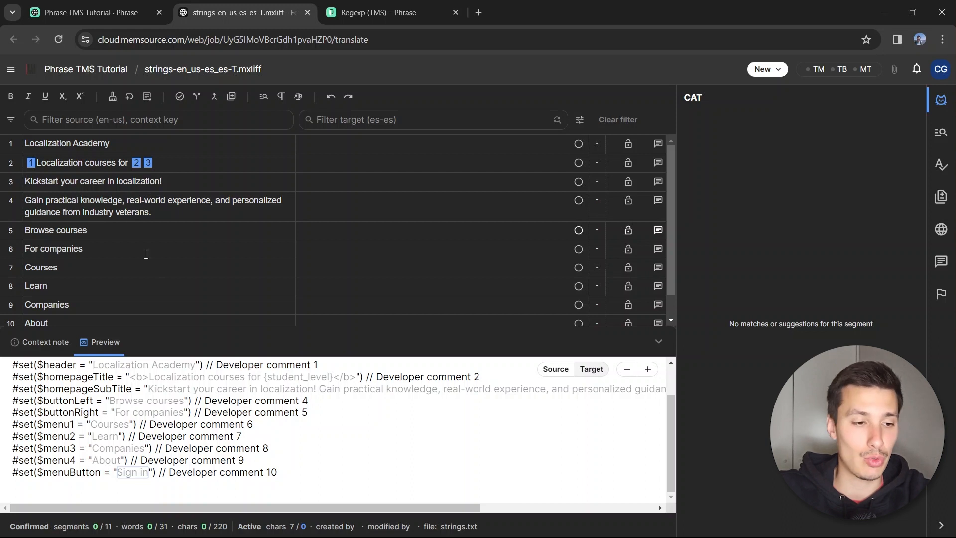
Show the context note of segment 1 and compare its key with the header variable and developer comment in line 1 of strings.txt
click(39, 345)
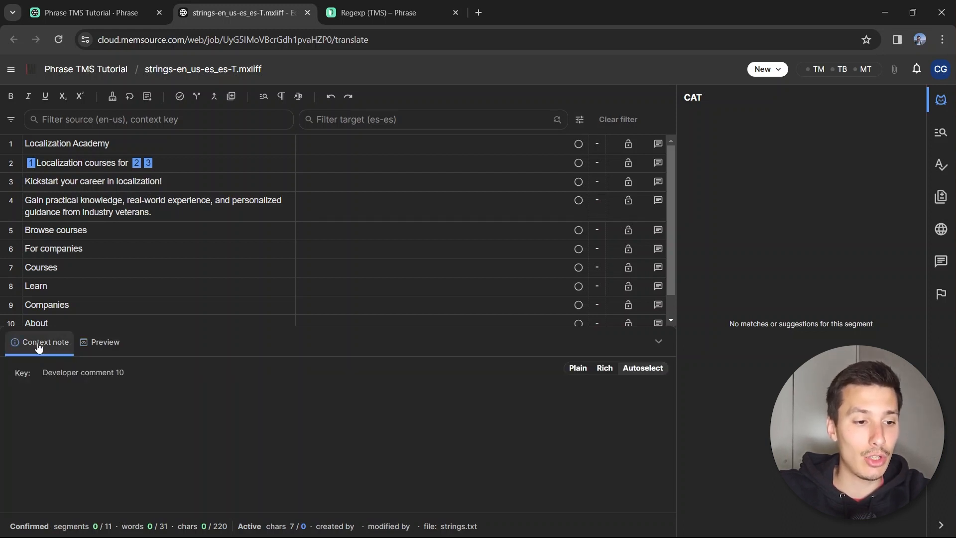
click(223, 149)
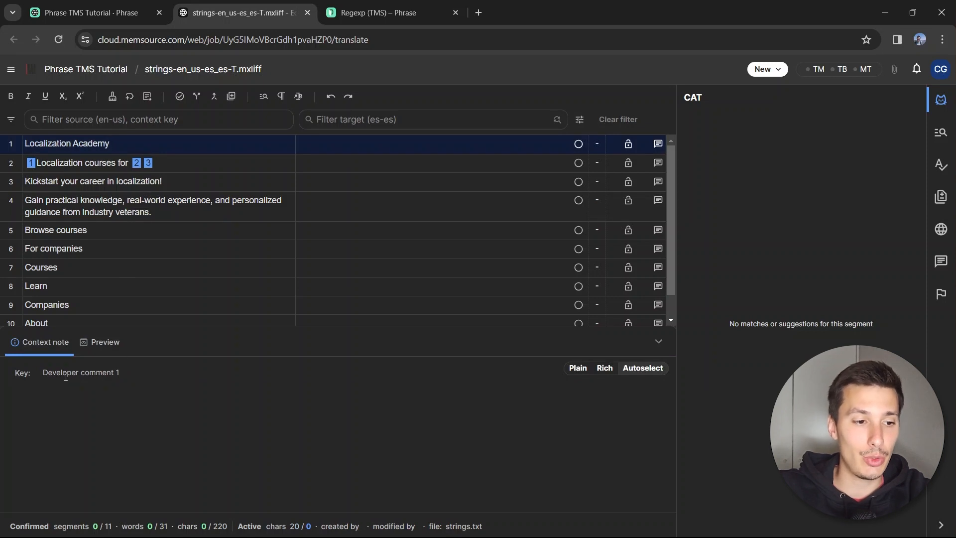
drag(43, 375, 126, 376)
key(alt+Tab)
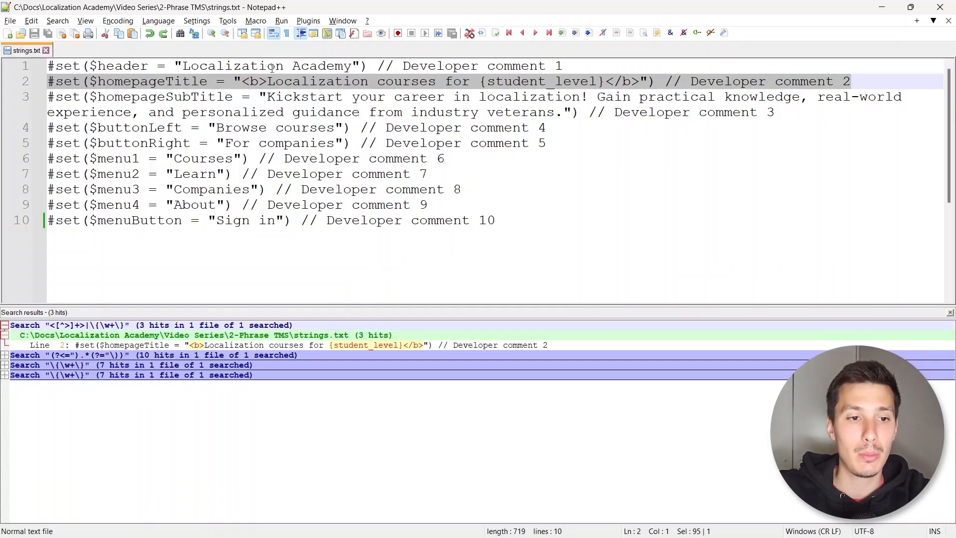
drag(186, 66, 571, 64)
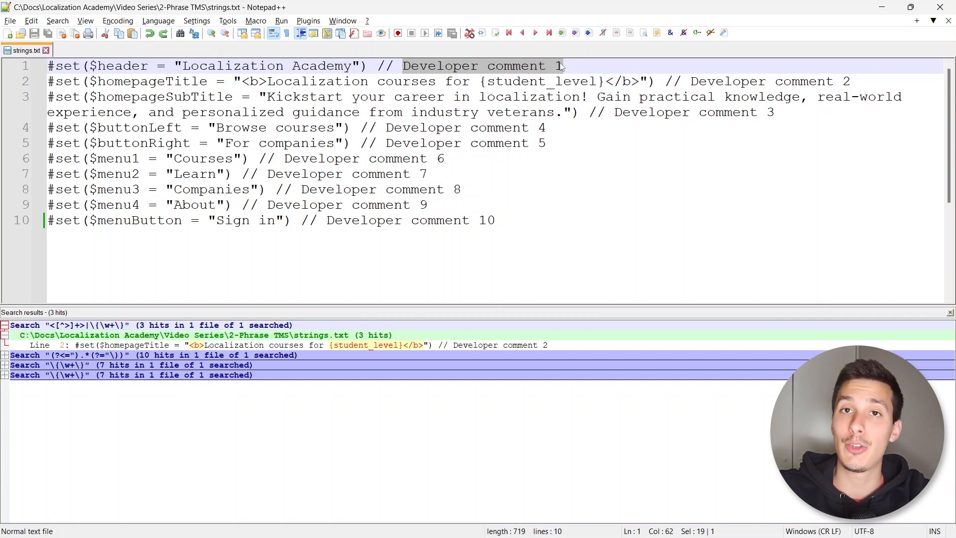
double_click(120, 67)
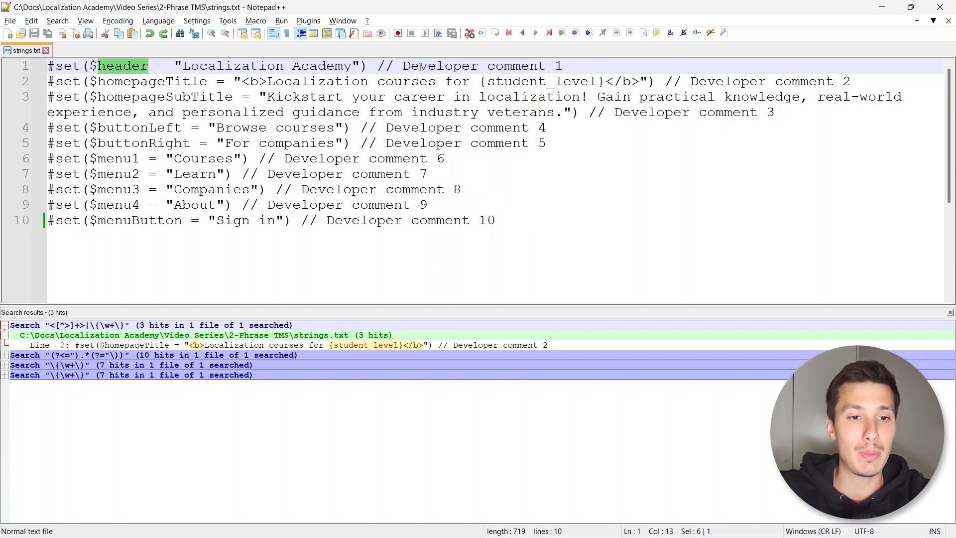
drag(404, 66, 563, 67)
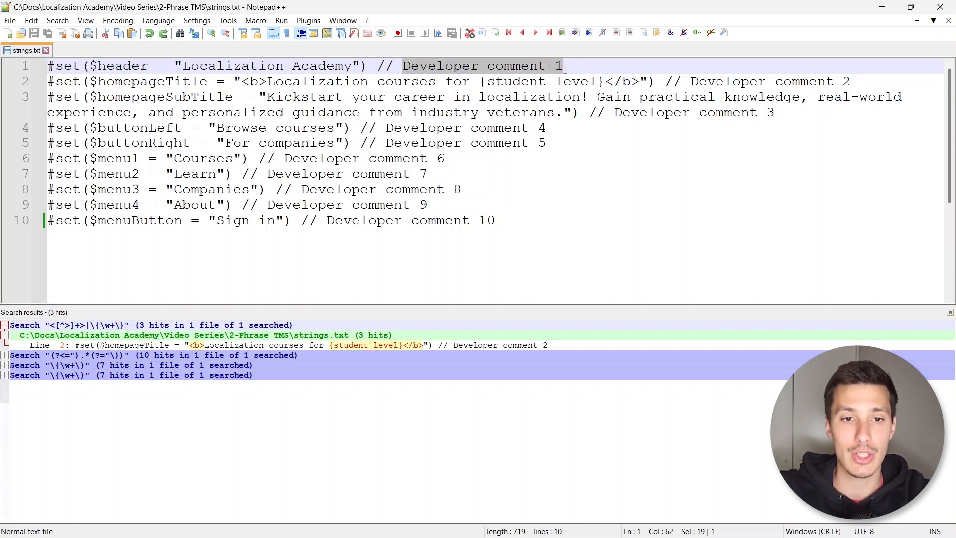
Show the context key of the Courses segment and compare it with the developer comment in line 6 of strings.txt
key(alt+Tab)
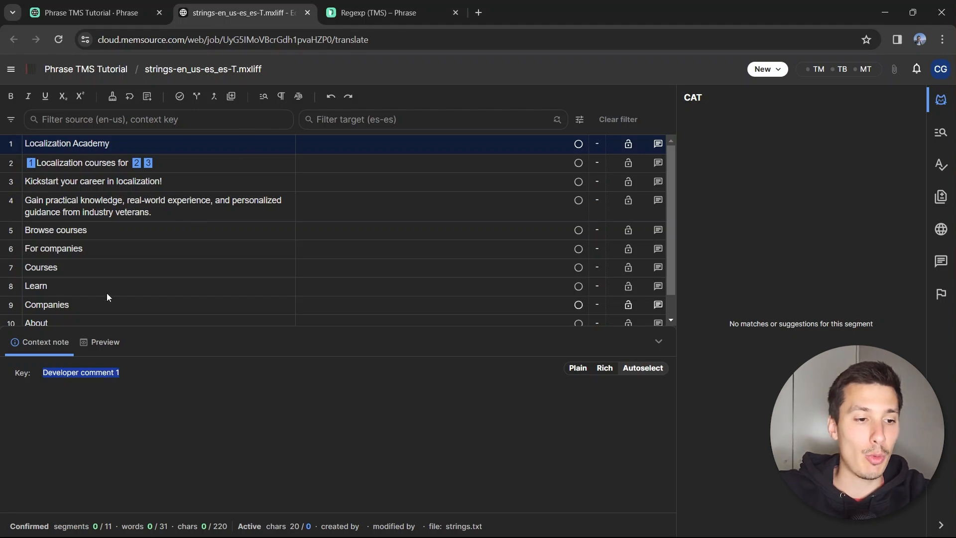
click(171, 269)
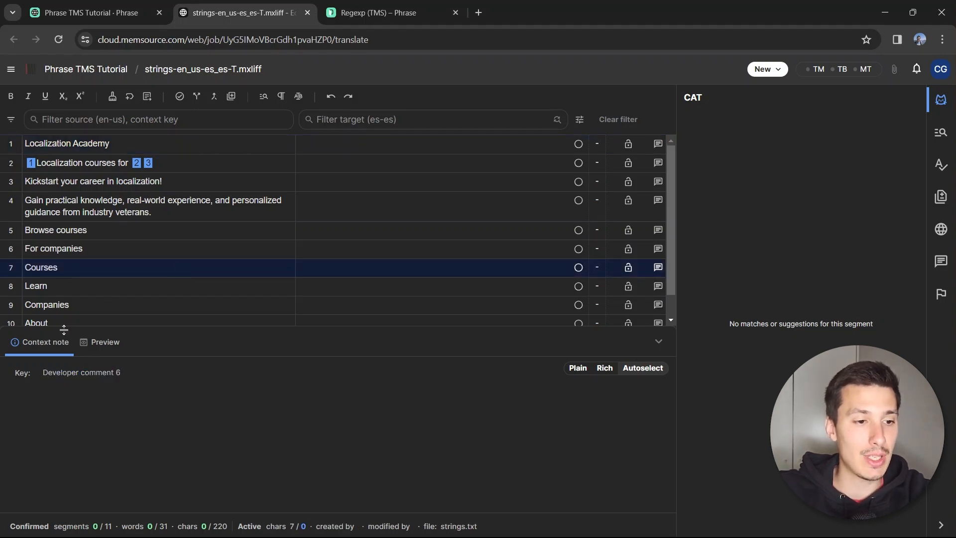
drag(43, 373, 140, 380)
key(alt+Tab)
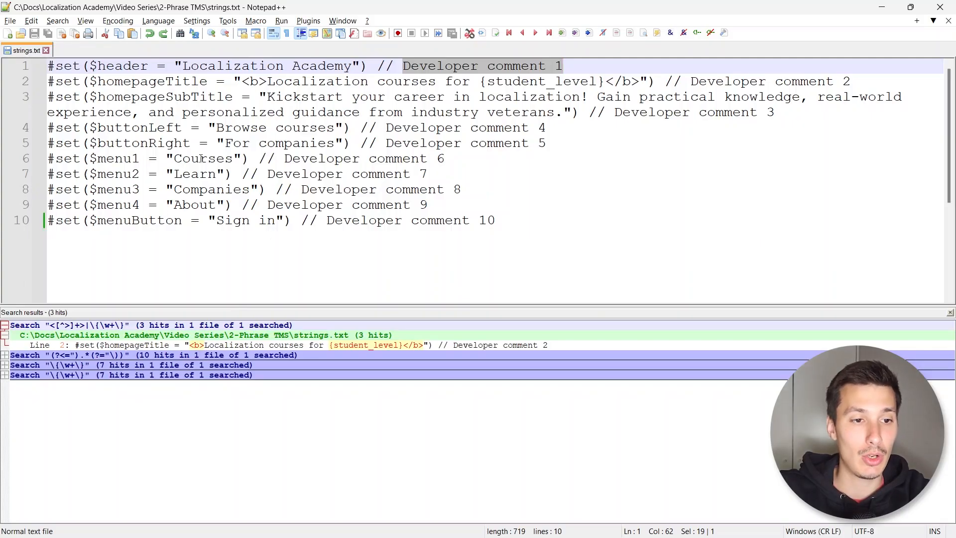
double_click(202, 158)
drag(284, 160, 445, 161)
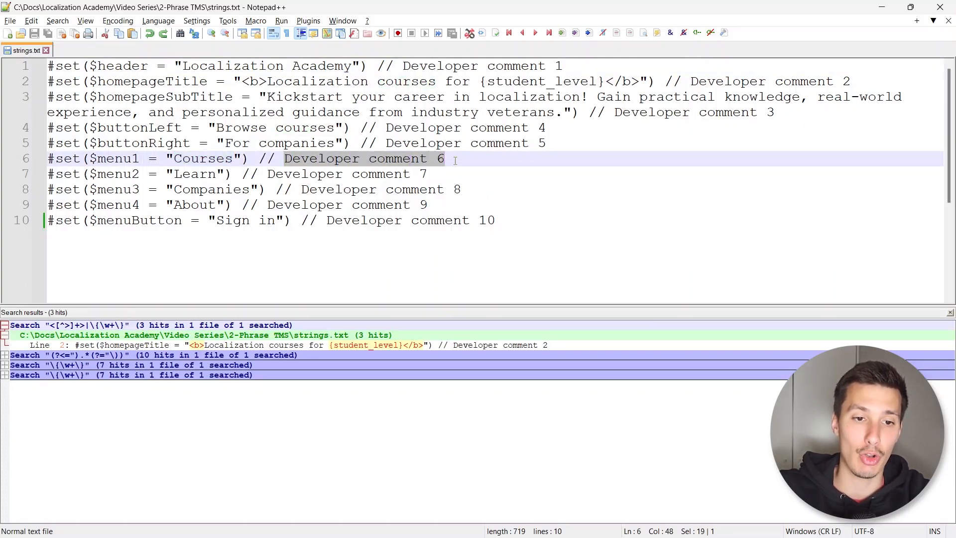
Bring up the search expression (?<=#set\(\$)\w+ in the Find window for review and close the window
key(ctrl+f)
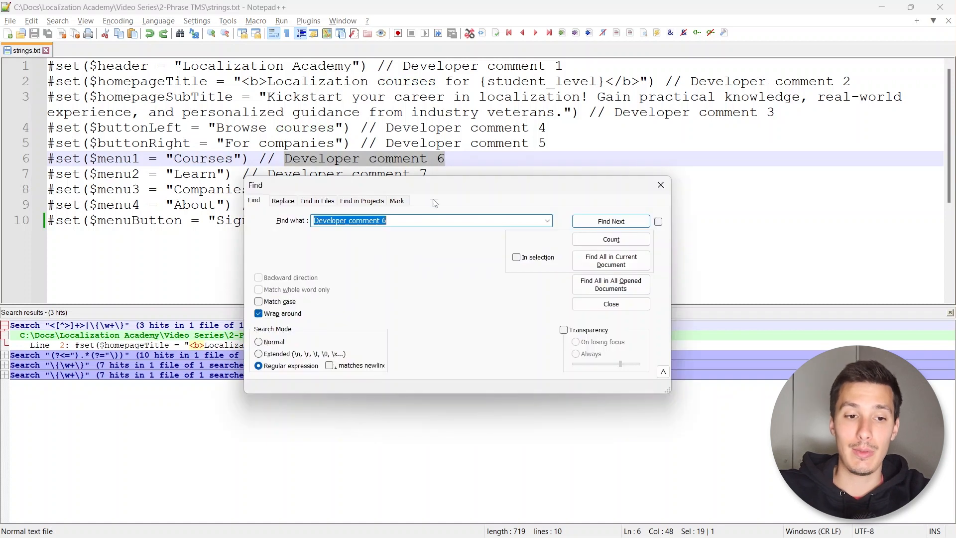
drag(380, 220, 313, 221)
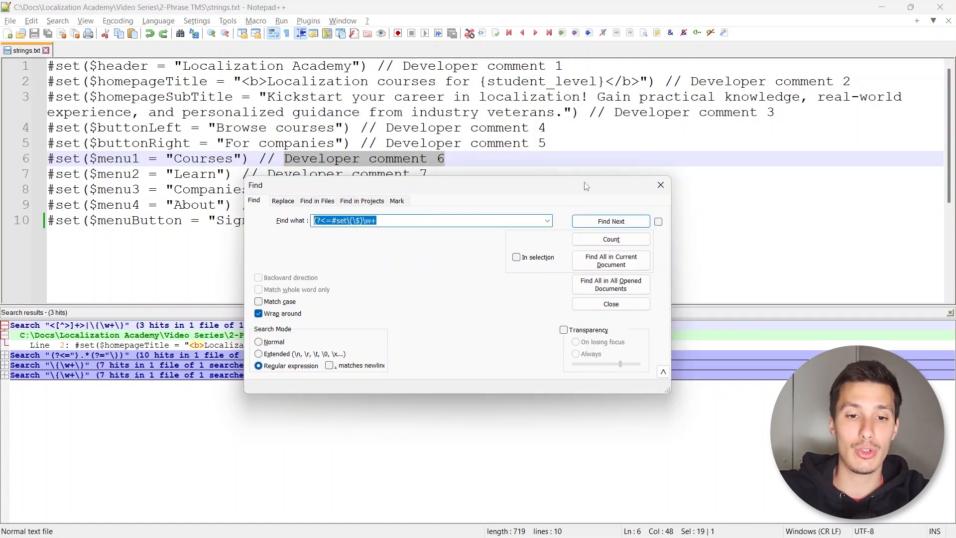
click(660, 184)
Compare the Courses segment's context key with the variable name menu1 and the developer comment in line 6 of strings.txt
key(alt+Tab)
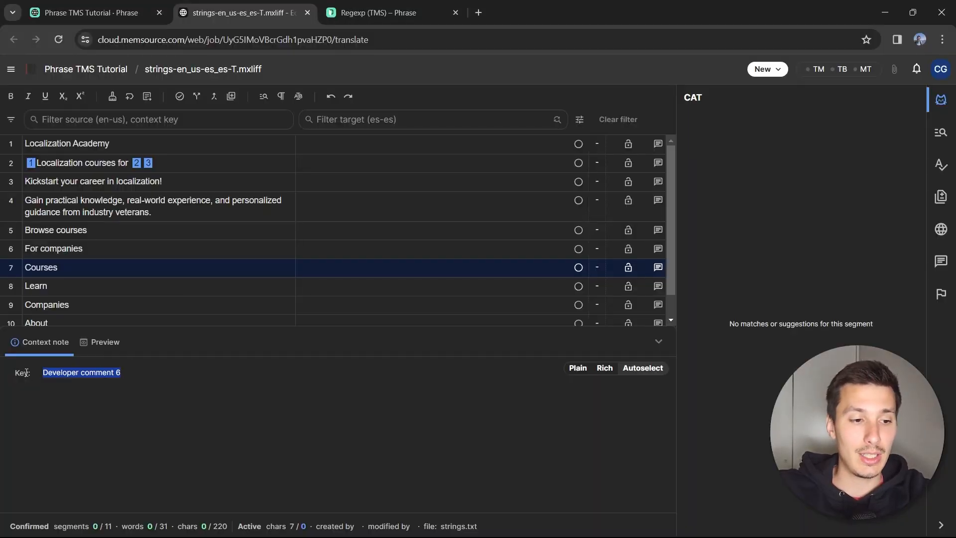
key(alt+Tab)
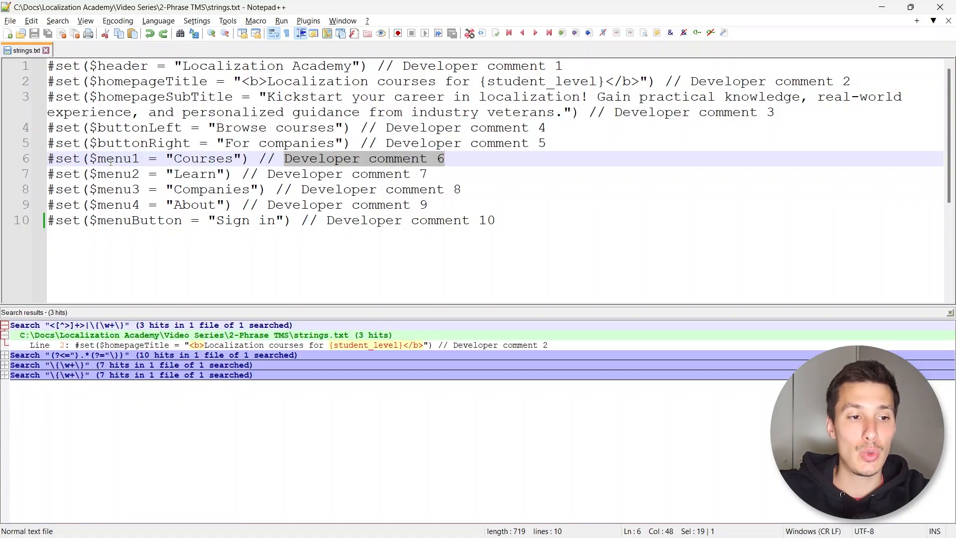
drag(98, 158, 140, 158)
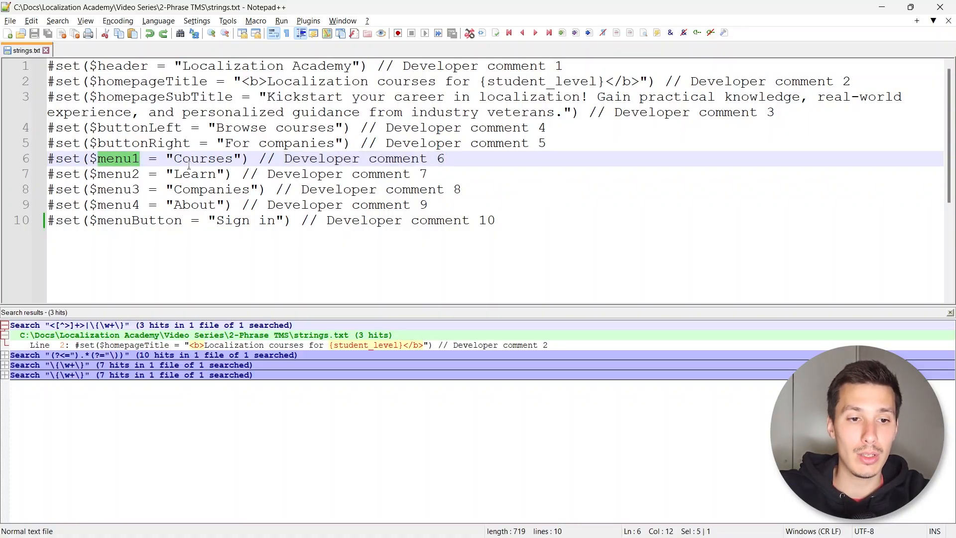
drag(284, 159, 457, 158)
click(464, 159)
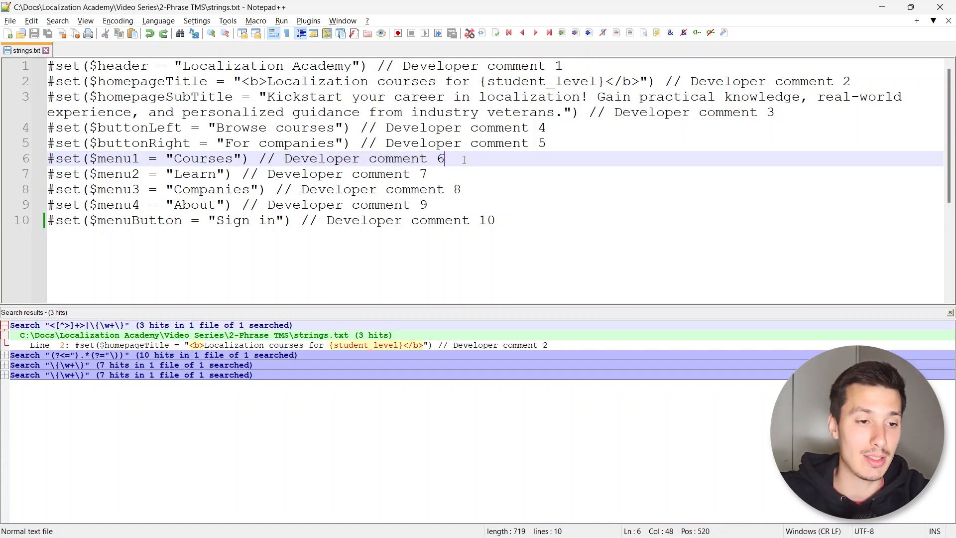
Return to the translation editor and display the context note of the Localization Academy segment
key(alt+Tab)
scroll(174, 251, down, 1)
scroll(174, 251, up, 1)
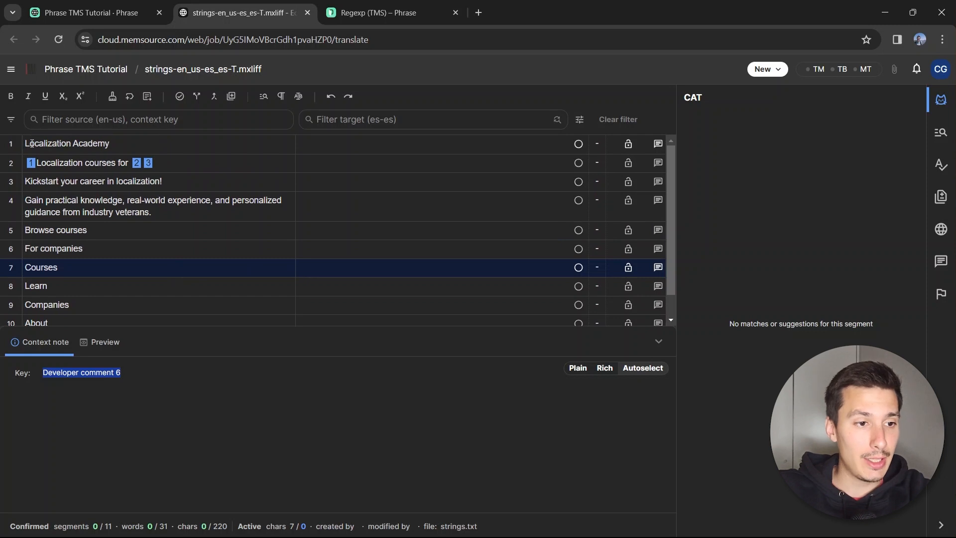
click(26, 143)
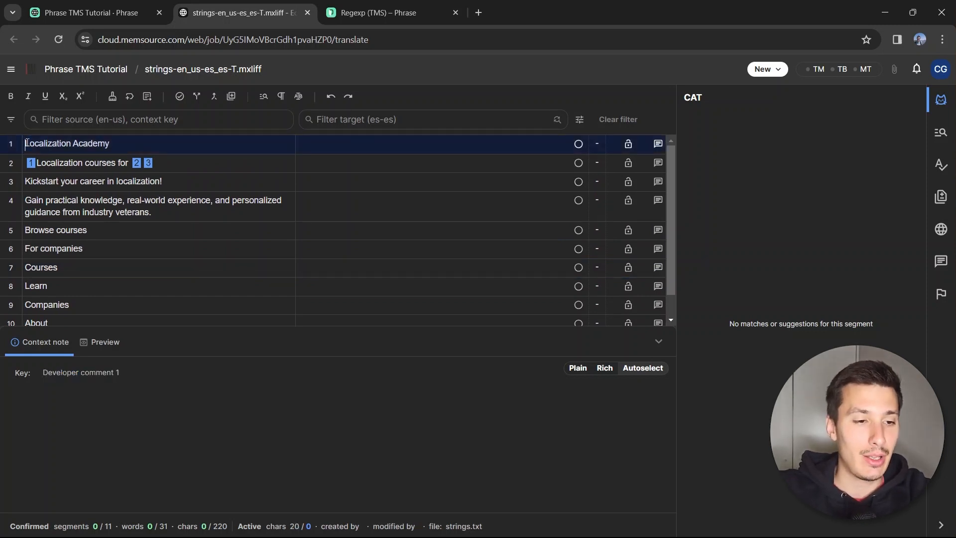
Switch to strings.txt in Notepad++ and examine the translatable text Localization Academy in line 1 and the code characters preceding it
key(alt+Tab)
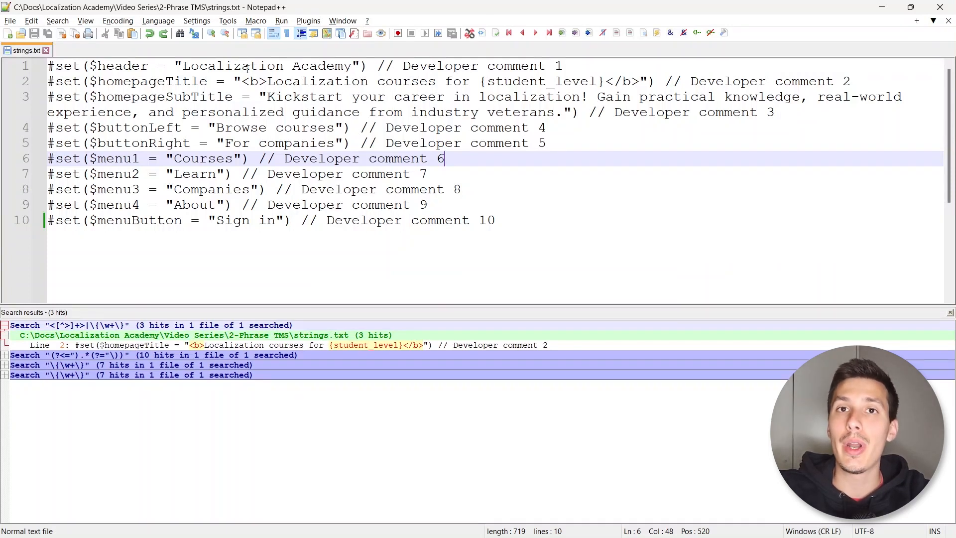
drag(182, 66, 356, 66)
click(357, 66)
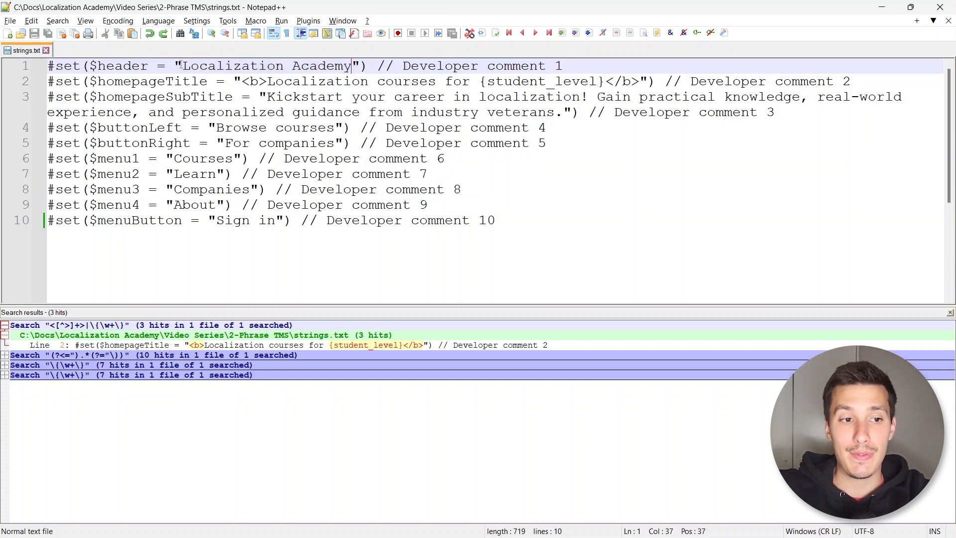
drag(180, 66, 175, 65)
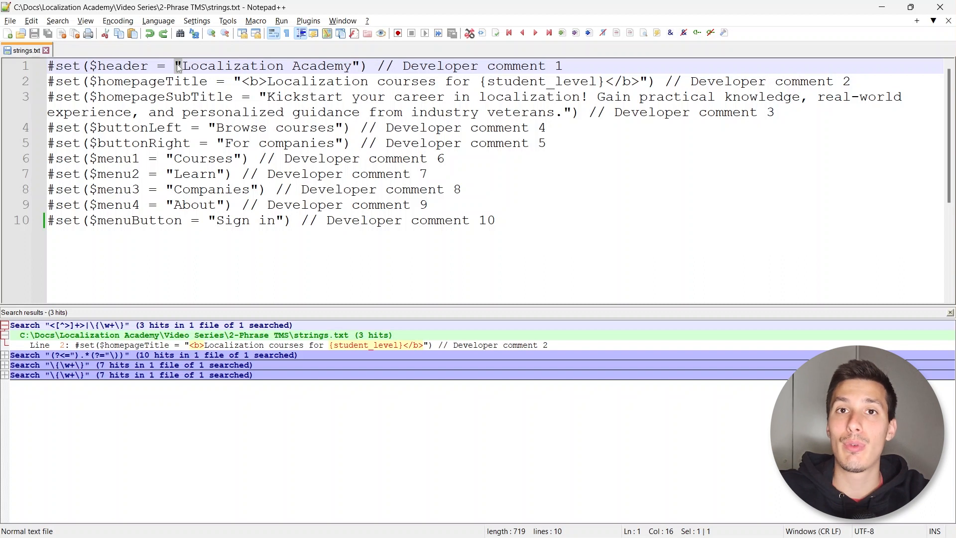
shift+click(151, 66)
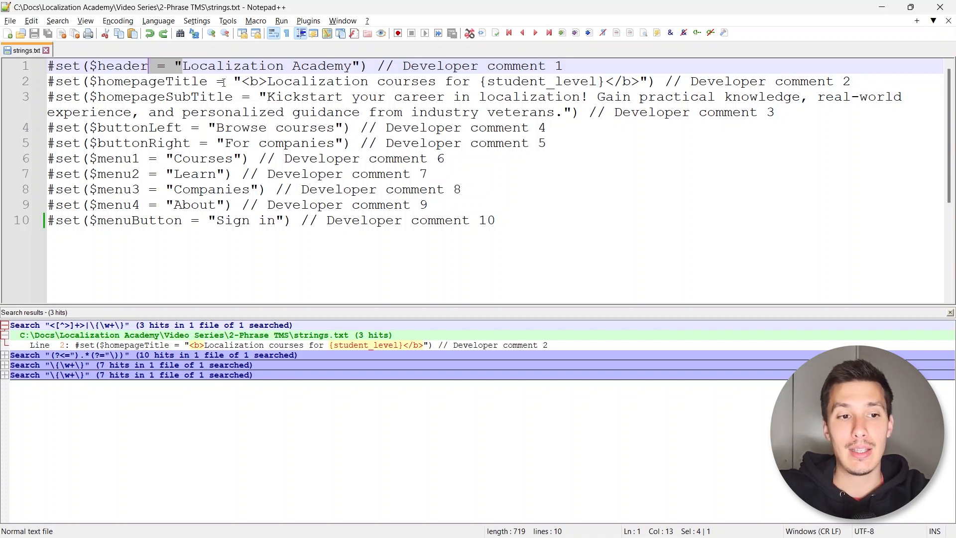
Examine the <b> and </b> tags and the {student_level} placeholder in line 2, and return to the translation editor
drag(242, 82, 268, 81)
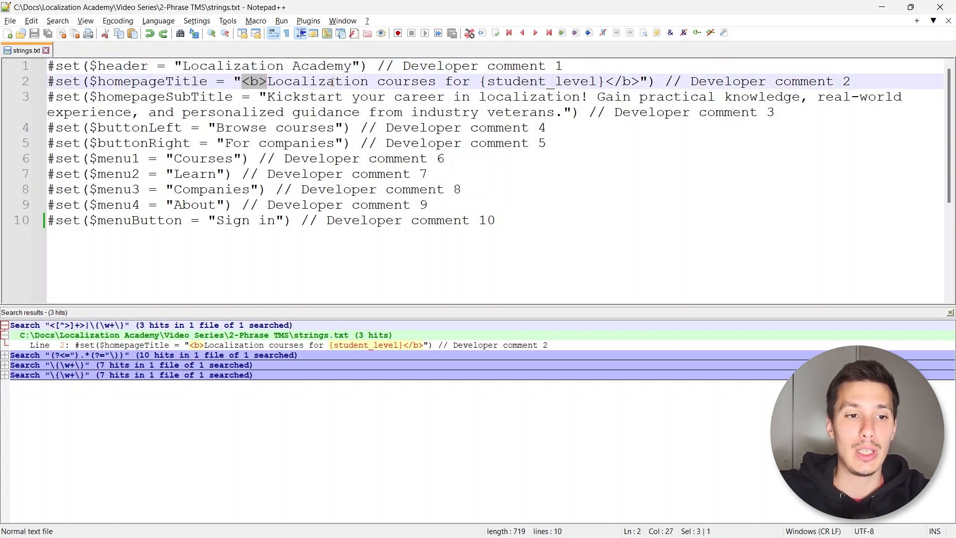
drag(640, 81, 606, 83)
click(529, 83)
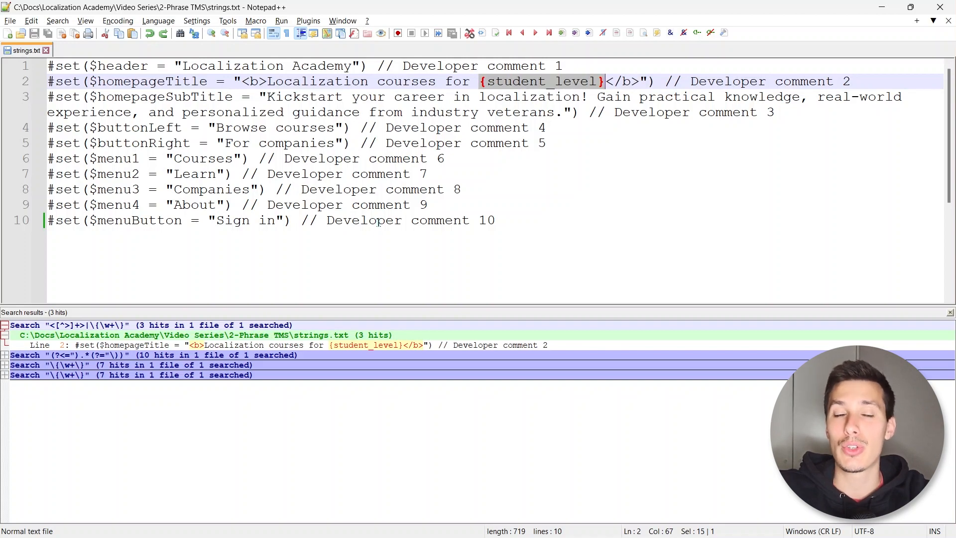
key(alt+Tab)
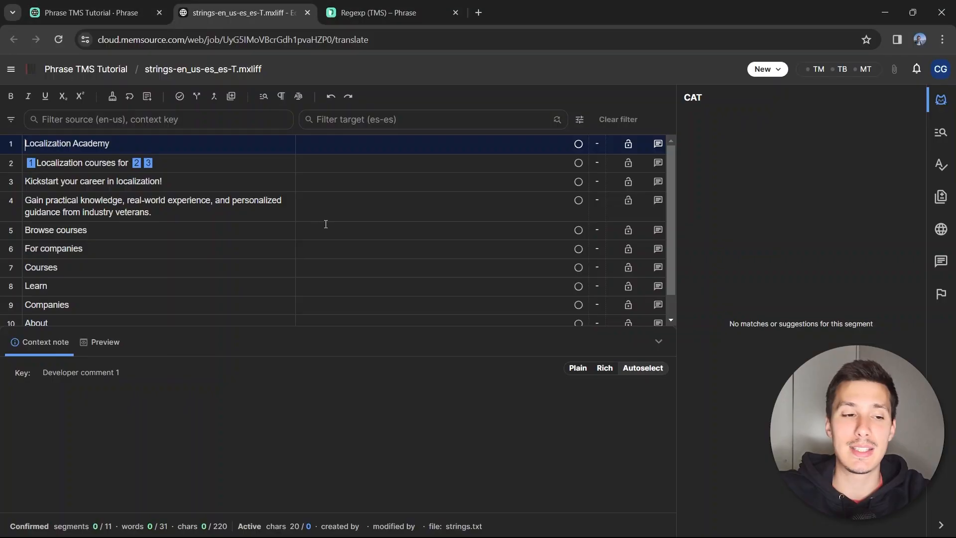